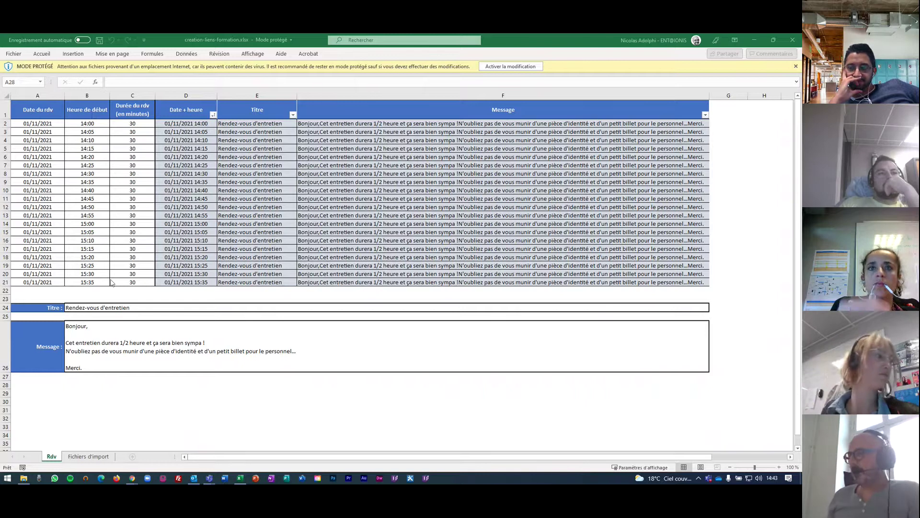
pyautogui.click(94, 126)
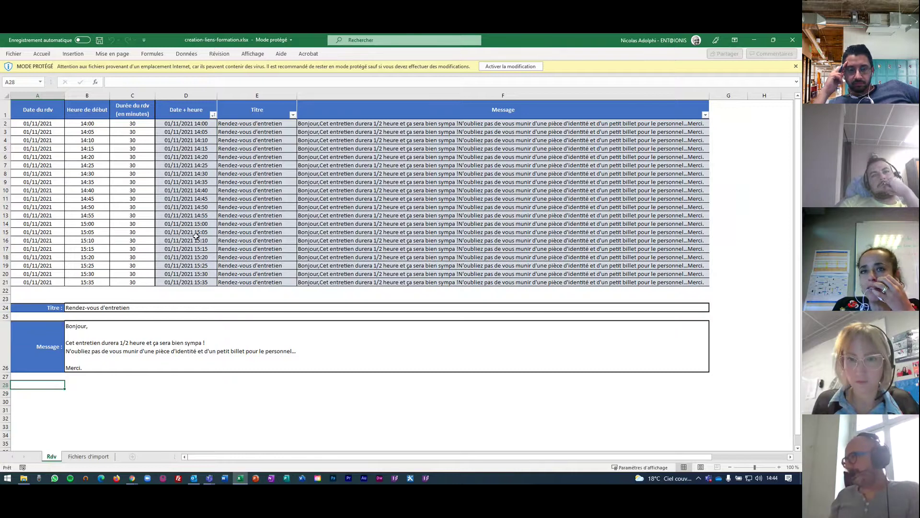
pyautogui.click(142, 126)
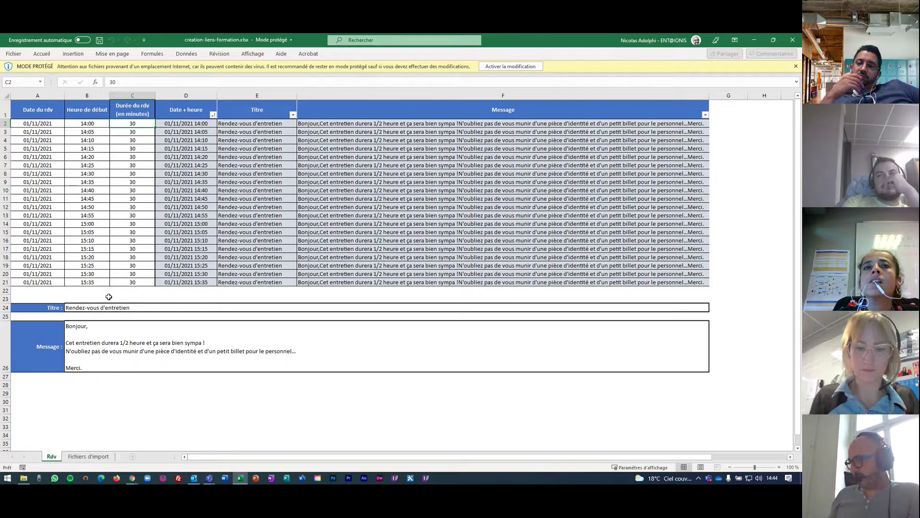
pyautogui.click(130, 161)
pyautogui.click(130, 192)
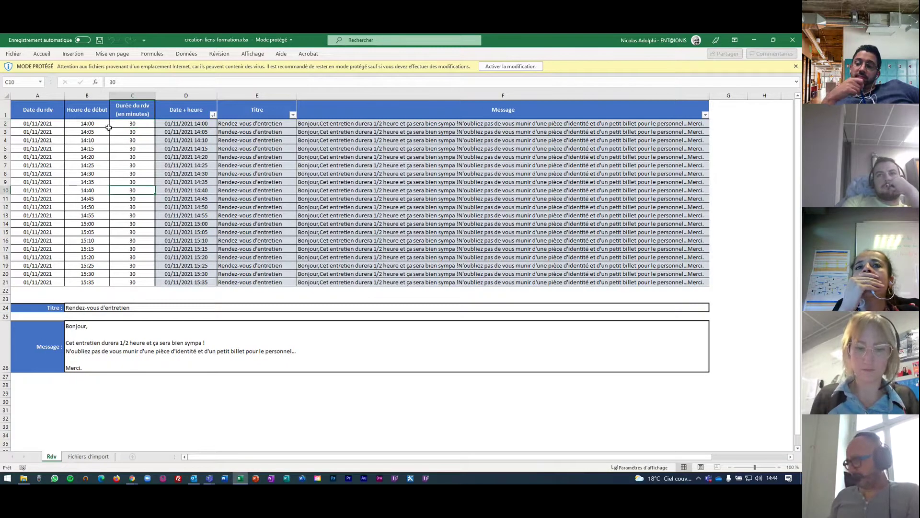
pyautogui.moveTo(48, 123); pyautogui.dragTo(121, 283)
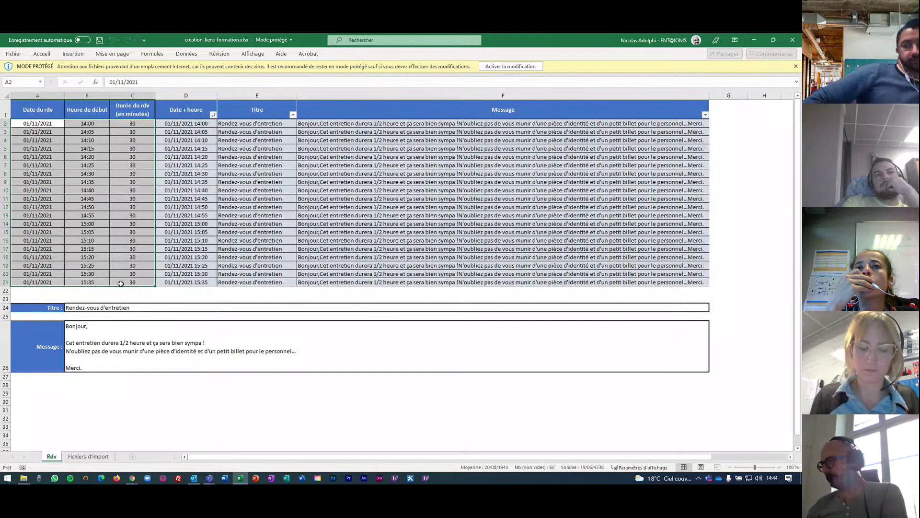
# Step: Enable editing of the workbook and clear the appointment dates, start times and durations in A2:C21
pyautogui.click(525, 67)
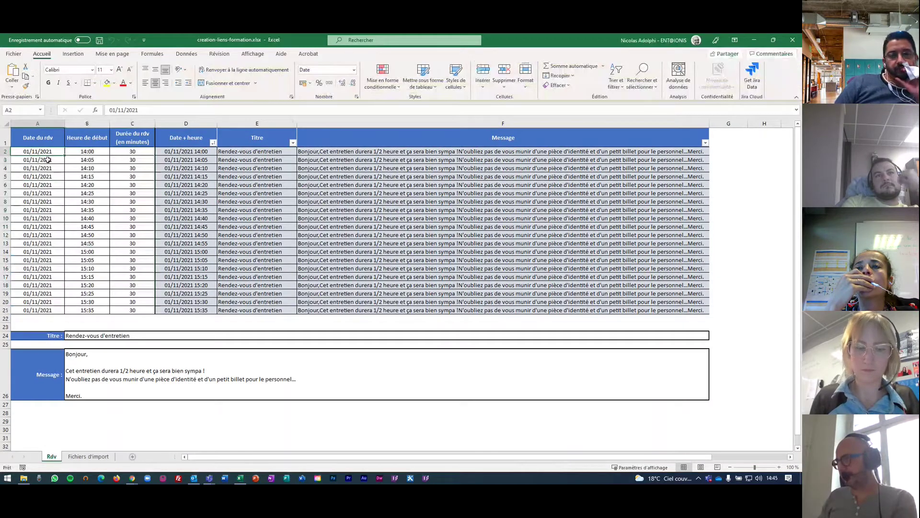
pyautogui.press('Down')
pyautogui.press('Down')
pyautogui.press('Down')
pyautogui.press('Down')
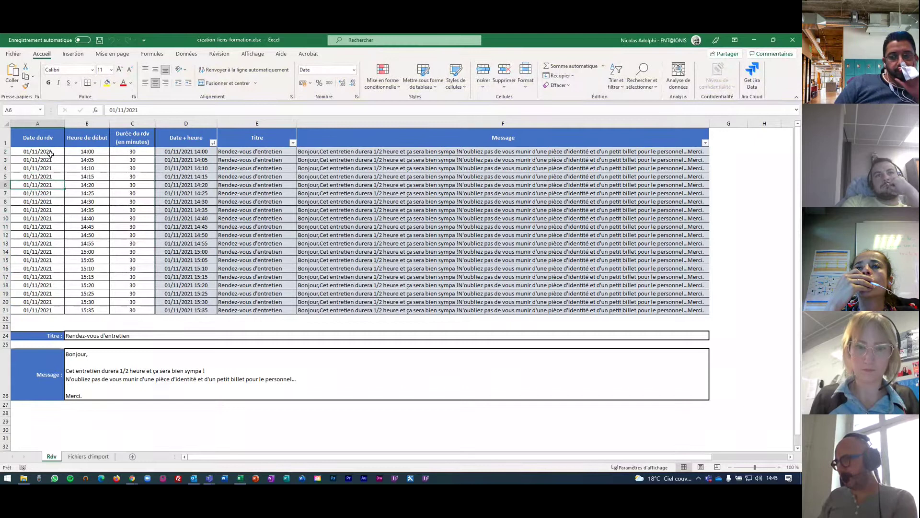
pyautogui.moveTo(50, 153); pyautogui.dragTo(136, 310)
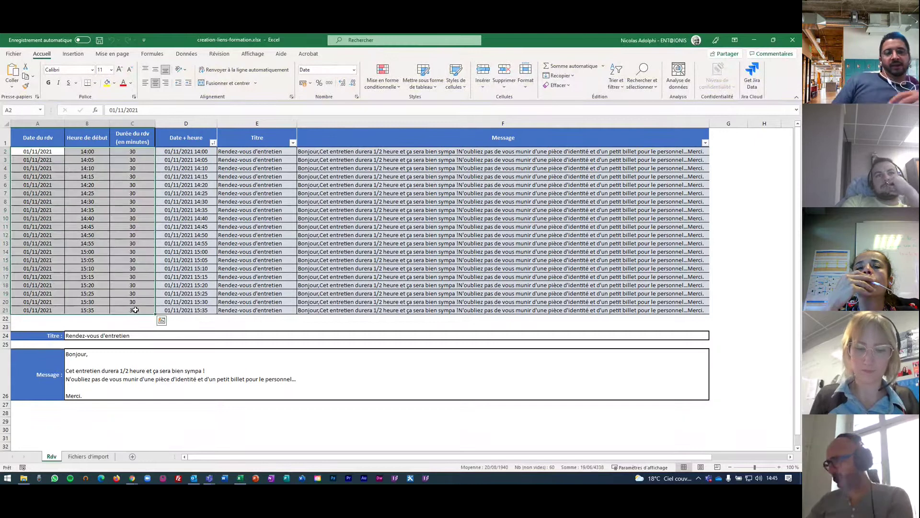
pyautogui.press('Delete')
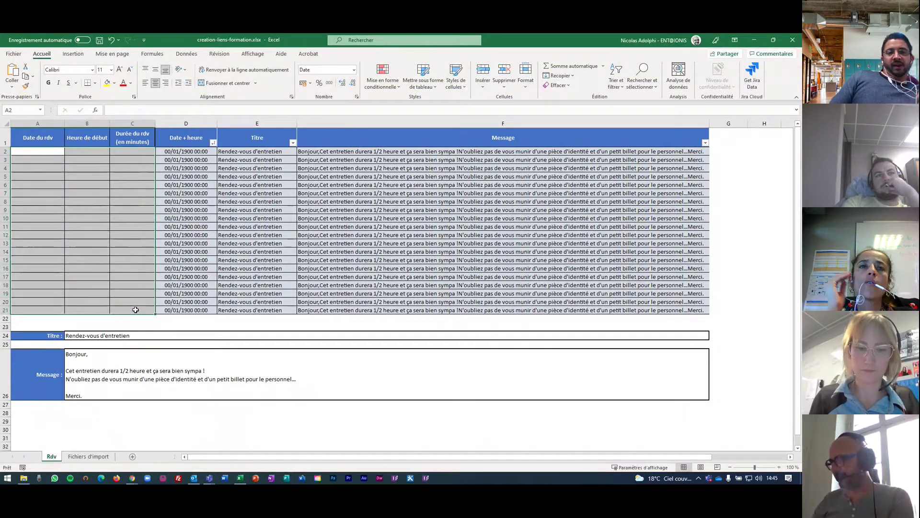
# Step: Enter 25/12/2021 as the first appointment date in cell A2
pyautogui.click(40, 152)
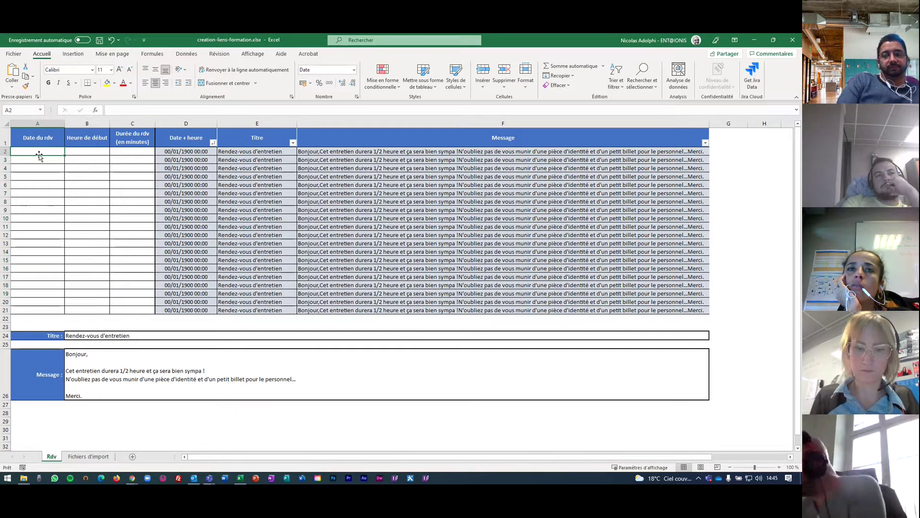
pyautogui.write('25/')
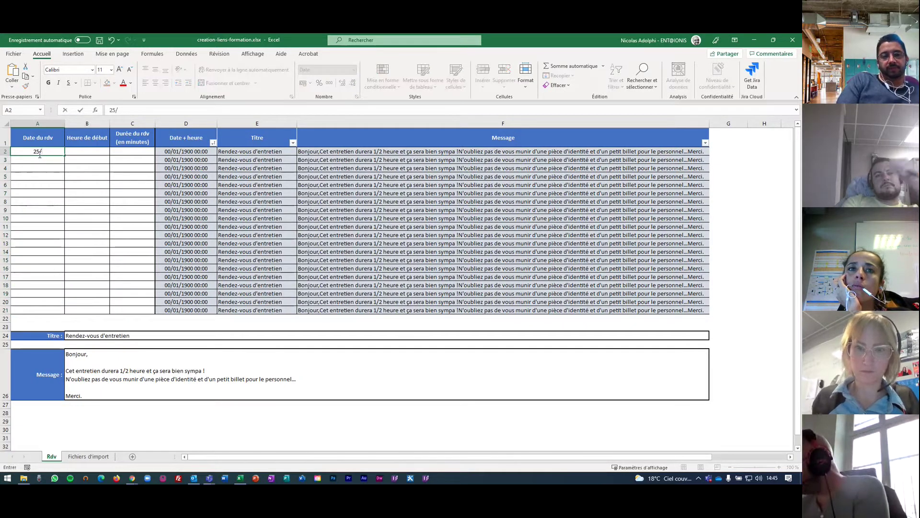
pyautogui.write('12')
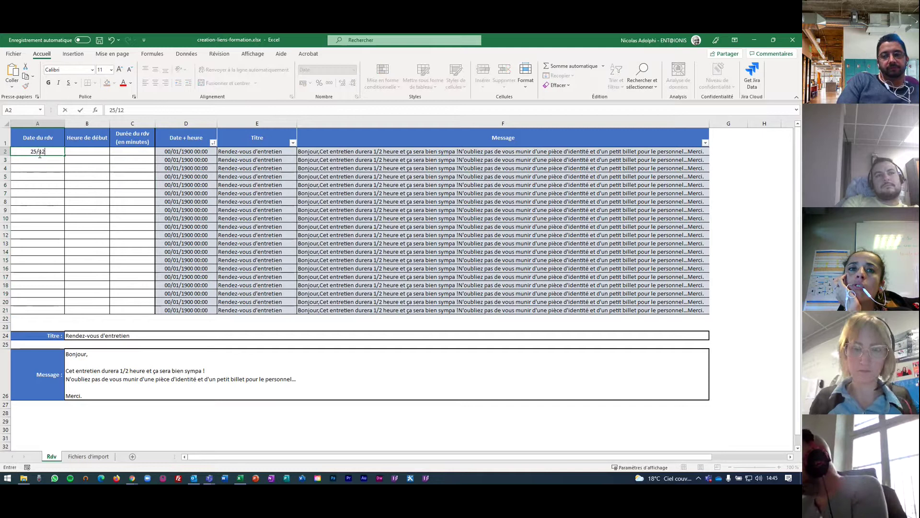
pyautogui.write('/20')
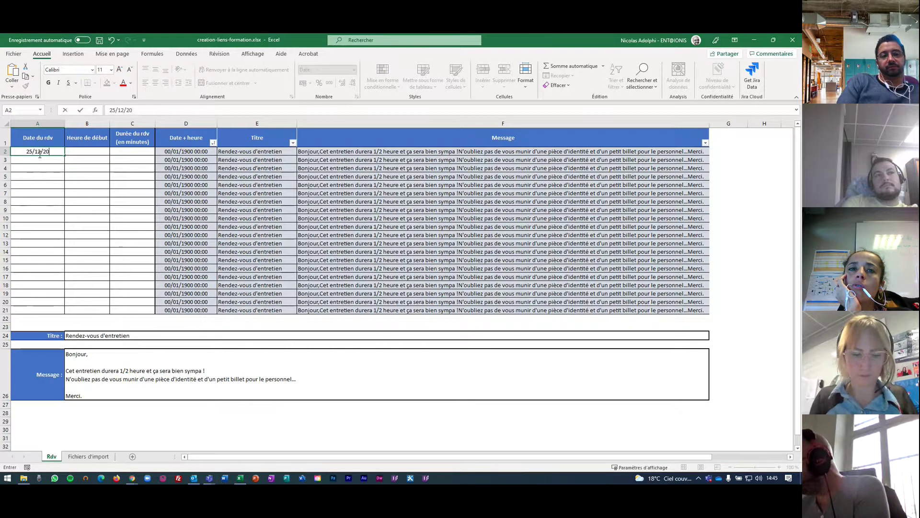
pyautogui.write('21')
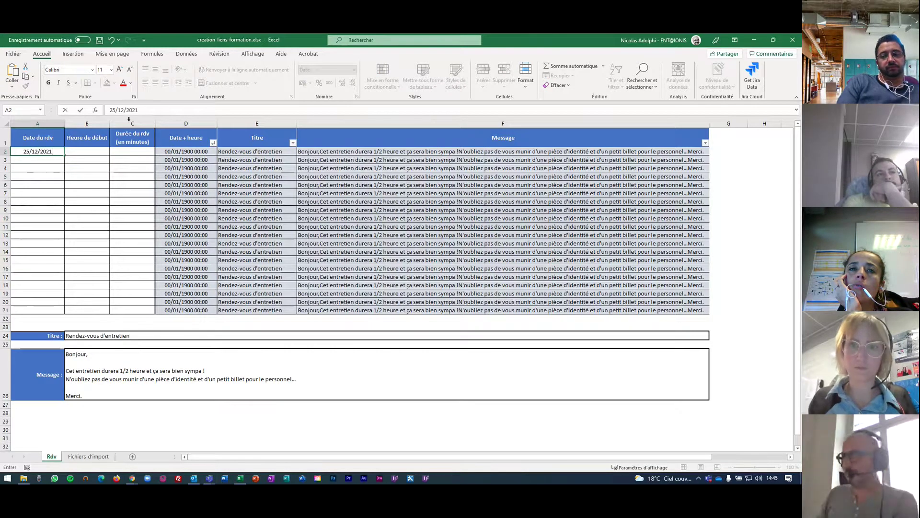
pyautogui.click(45, 159)
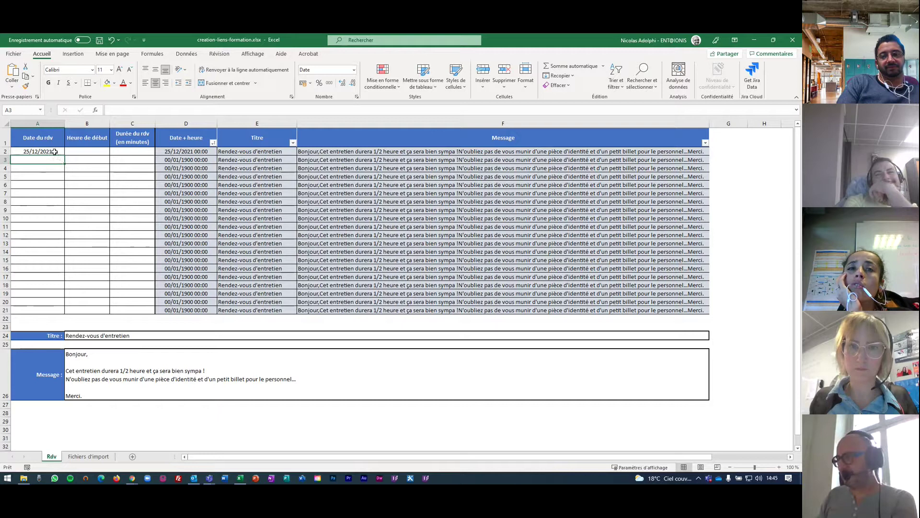
pyautogui.click(55, 152)
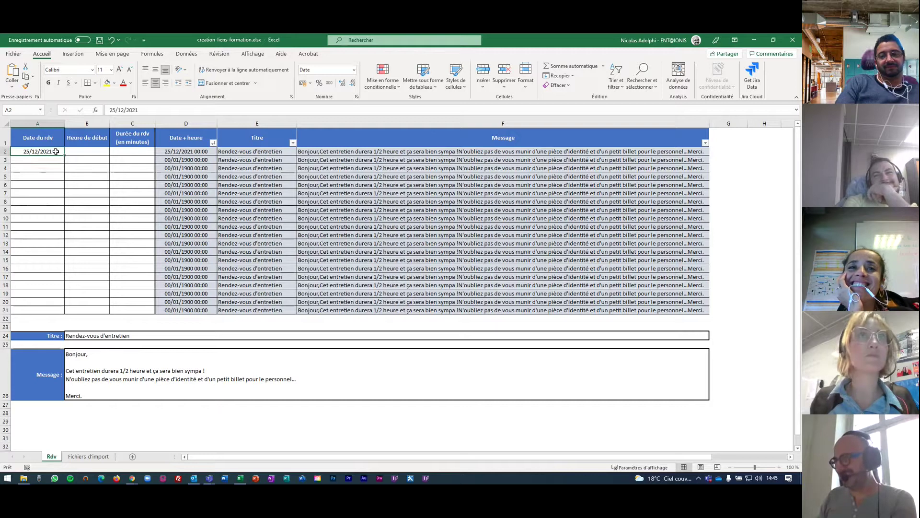
# Step: Enter 25/12/2021 in A3 and fill the date down the appointment date column to row 21
pyautogui.click(48, 160)
pyautogui.write('25/')
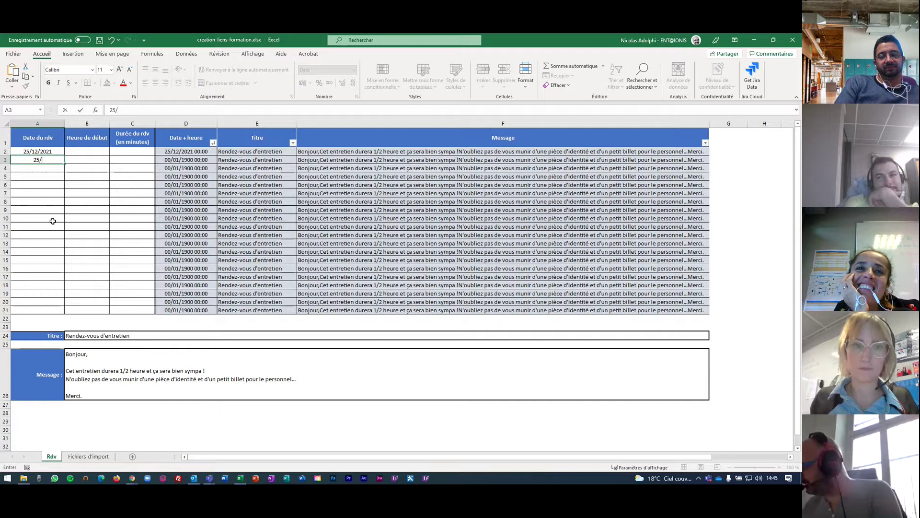
pyautogui.write('112')
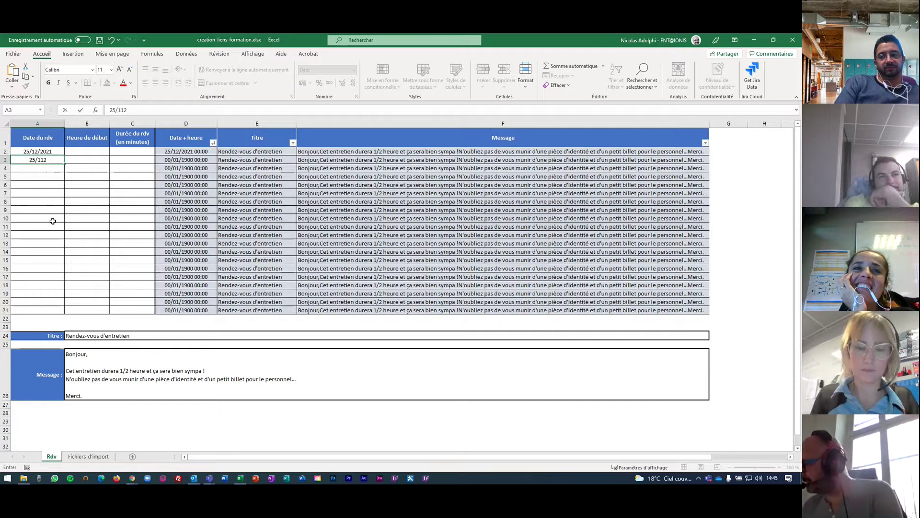
pyautogui.press('BackSpace')
pyautogui.press('BackSpace')
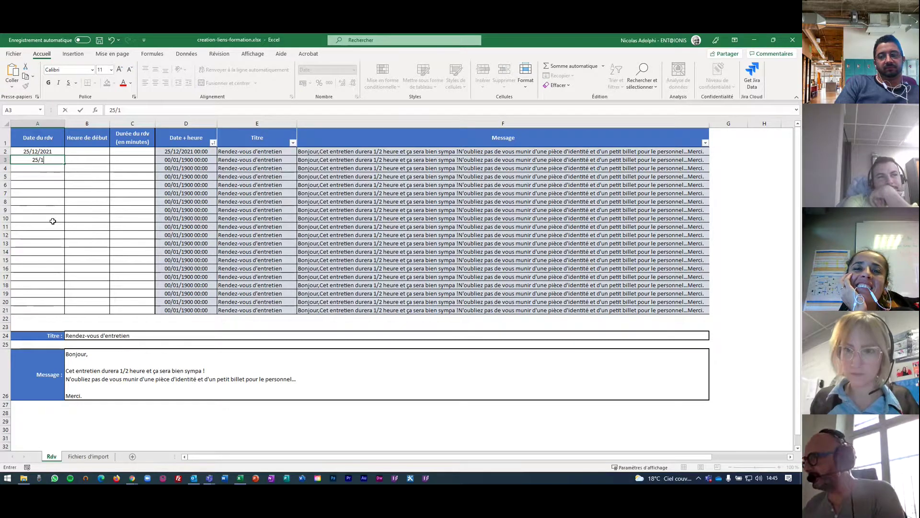
pyautogui.write('2/202')
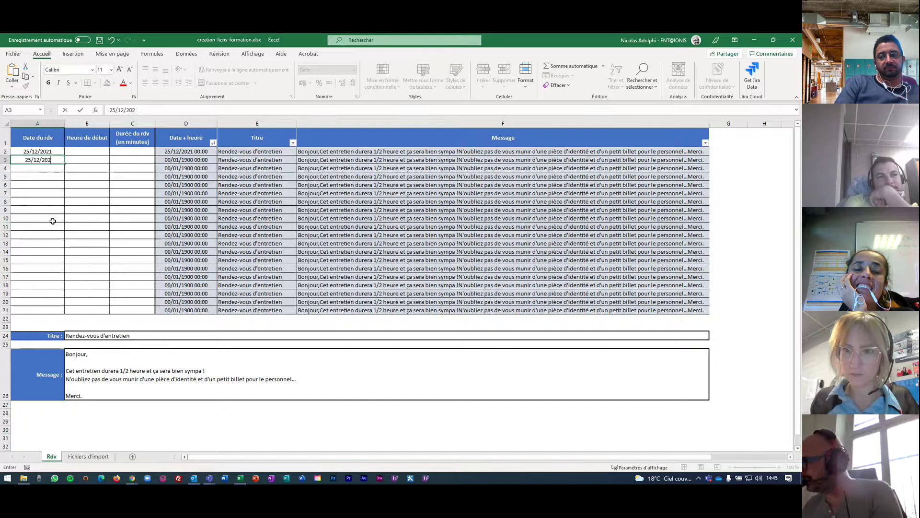
pyautogui.write('1')
pyautogui.moveTo(88, 198); pyautogui.dragTo(84, 193)
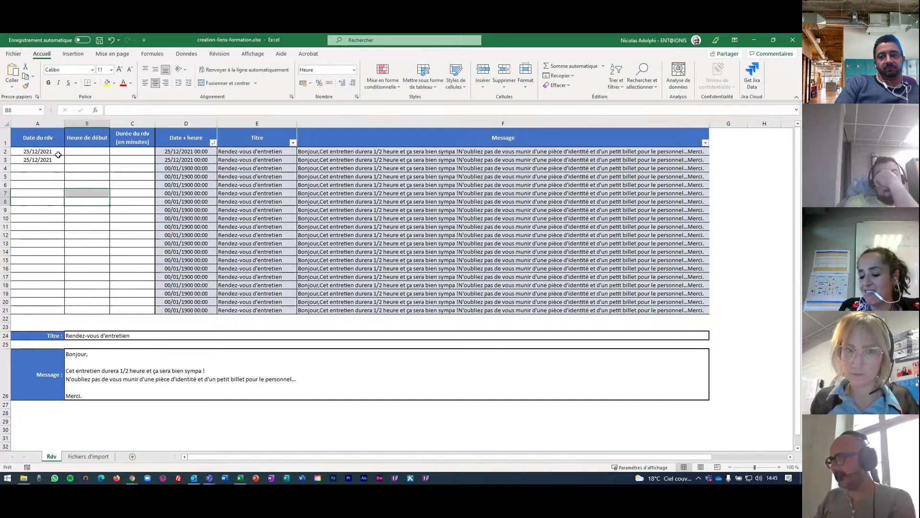
pyautogui.moveTo(58, 154); pyautogui.dragTo(64, 312)
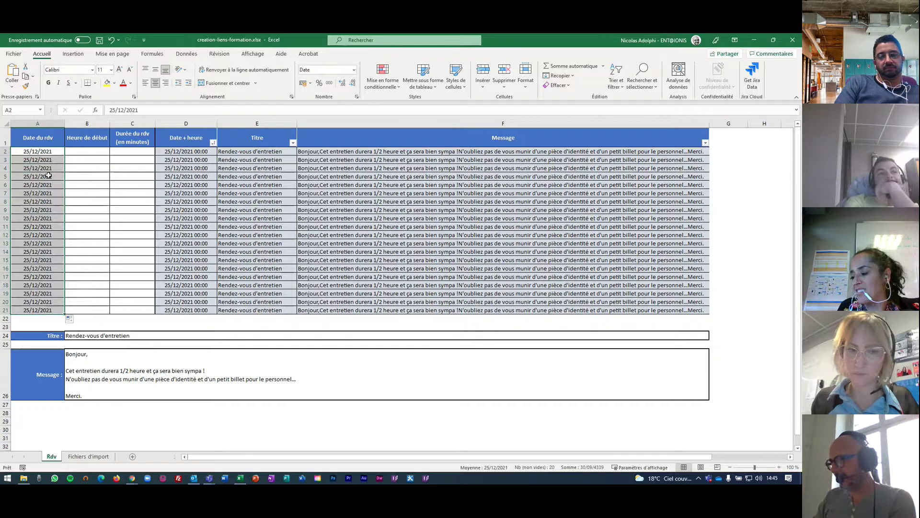
pyautogui.click(89, 151)
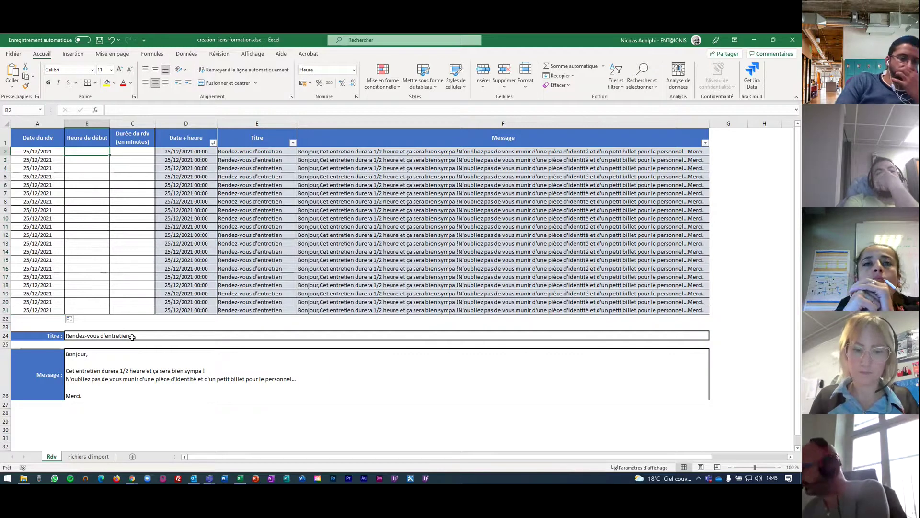
pyautogui.write('14')
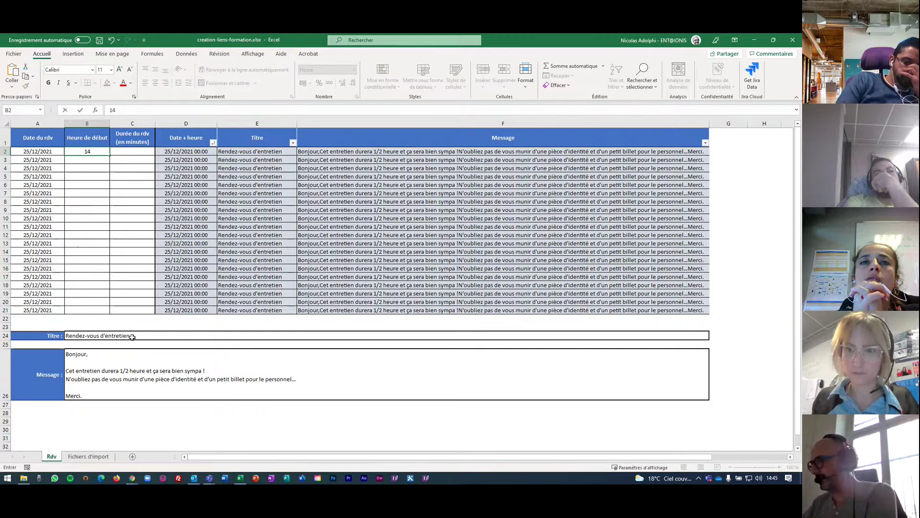
pyautogui.press('Return')
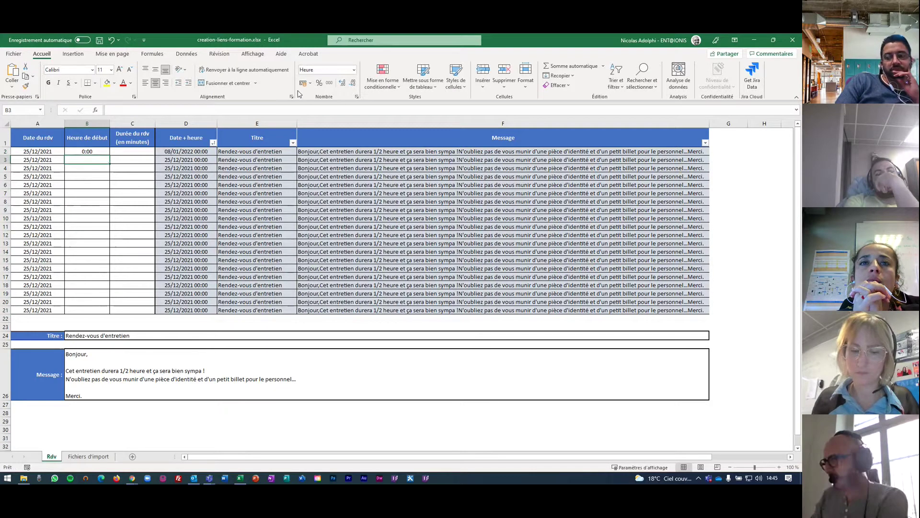
# Step: Replace the first appointment's start time in B2 with 14:00
pyautogui.click(93, 153)
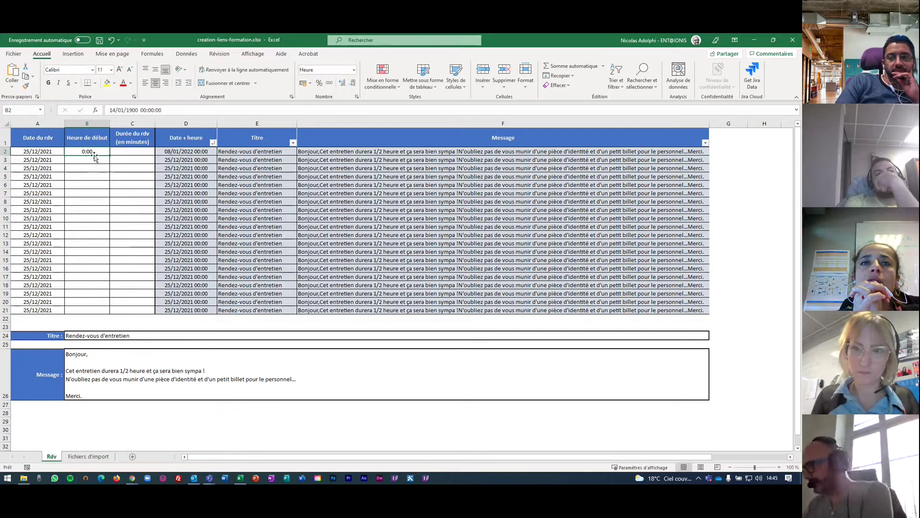
pyautogui.moveTo(162, 110); pyautogui.dragTo(97, 111)
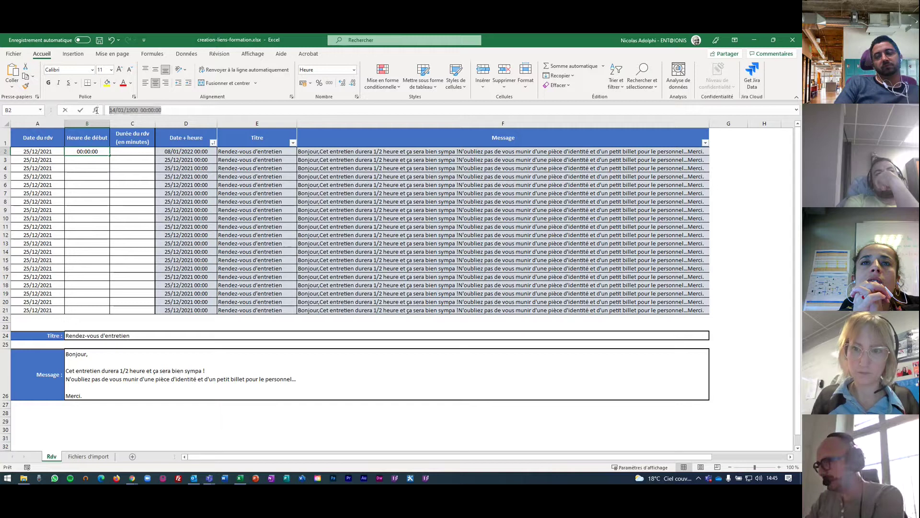
pyautogui.write('14')
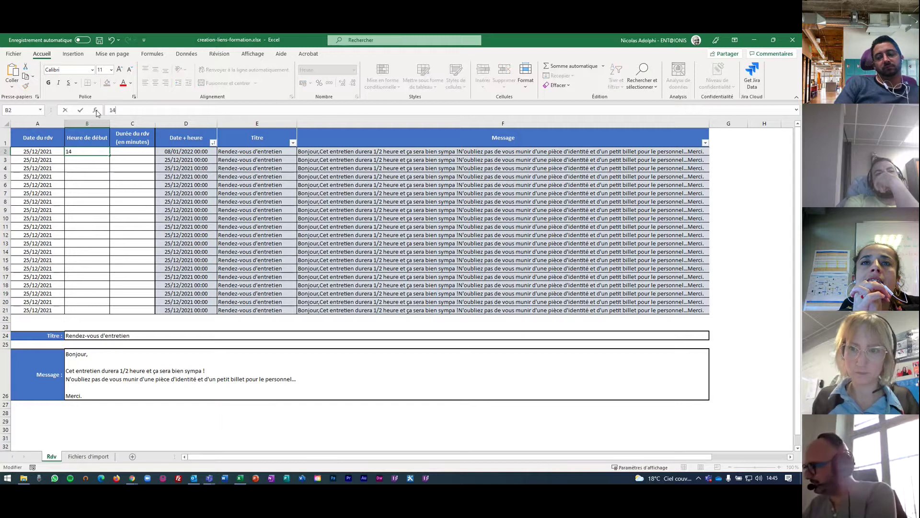
pyautogui.write(':00:')
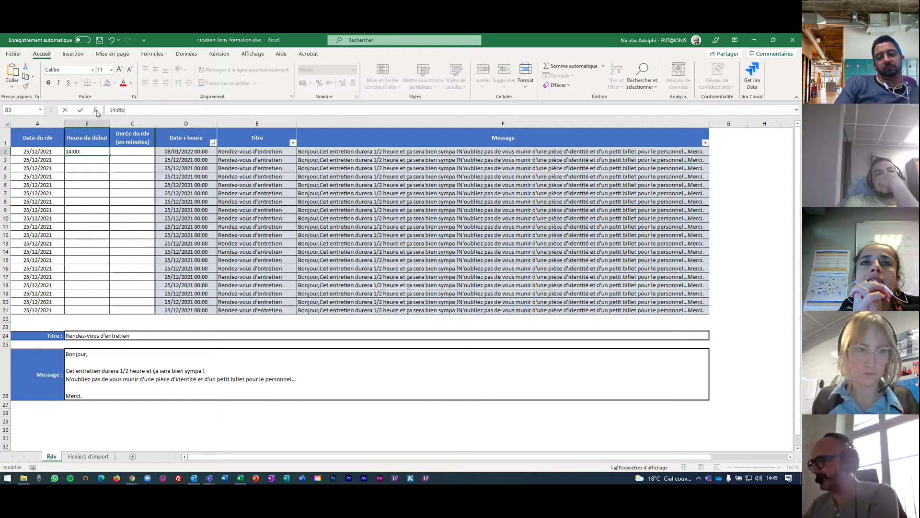
pyautogui.press('BackSpace')
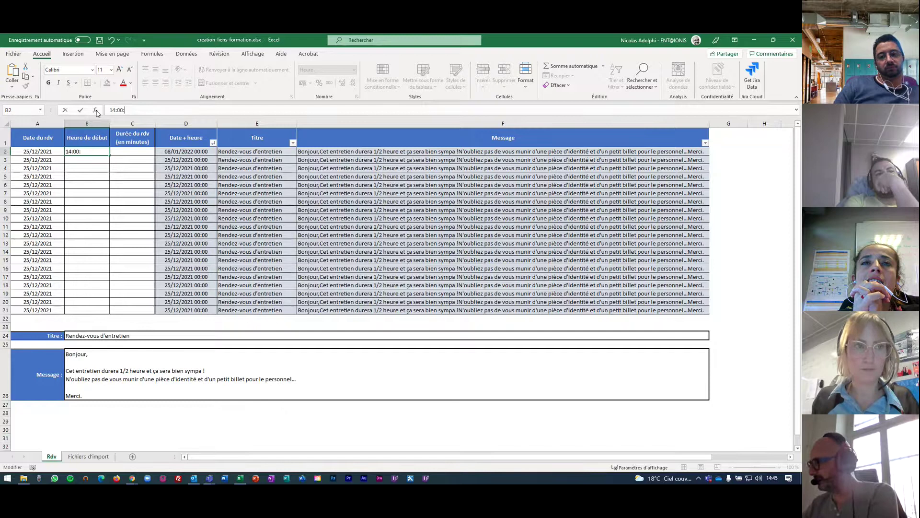
pyautogui.press('Return')
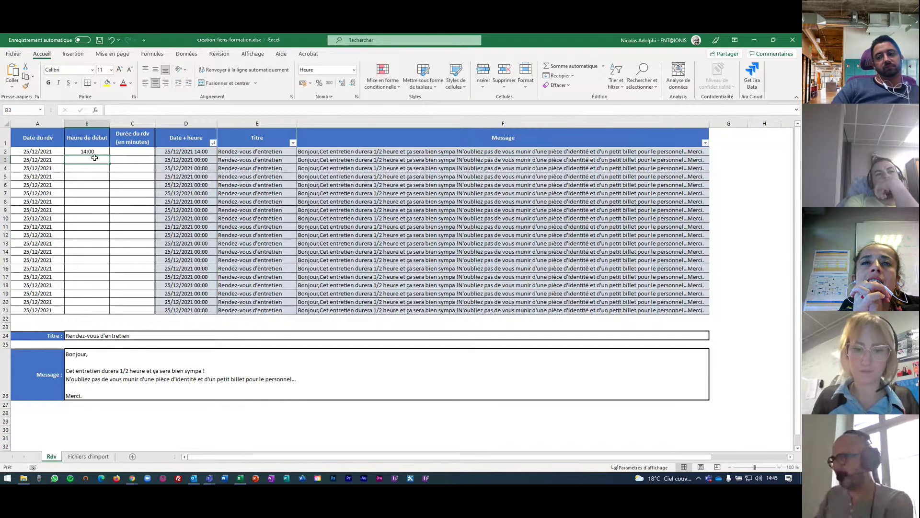
# Step: Enter 14:05 as the second start time in B3 and extend the five-minute series down to row 21
pyautogui.write('14')
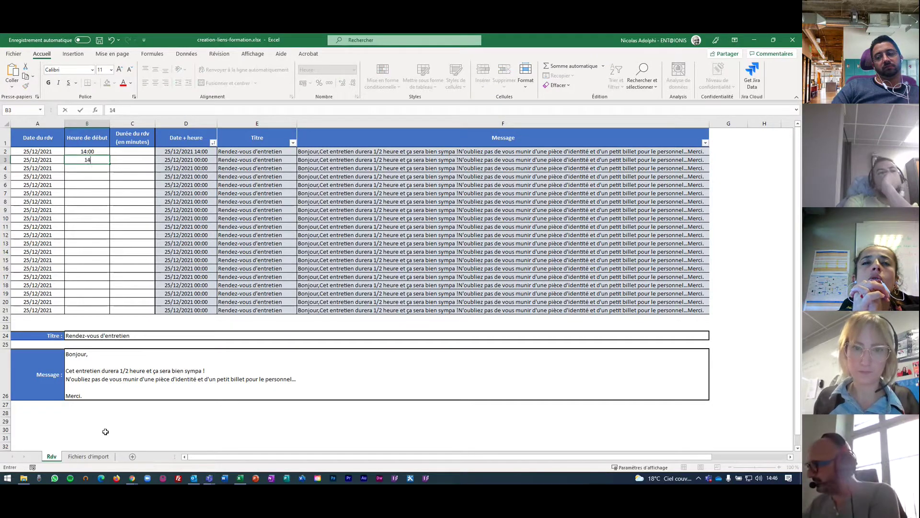
pyautogui.write(':05')
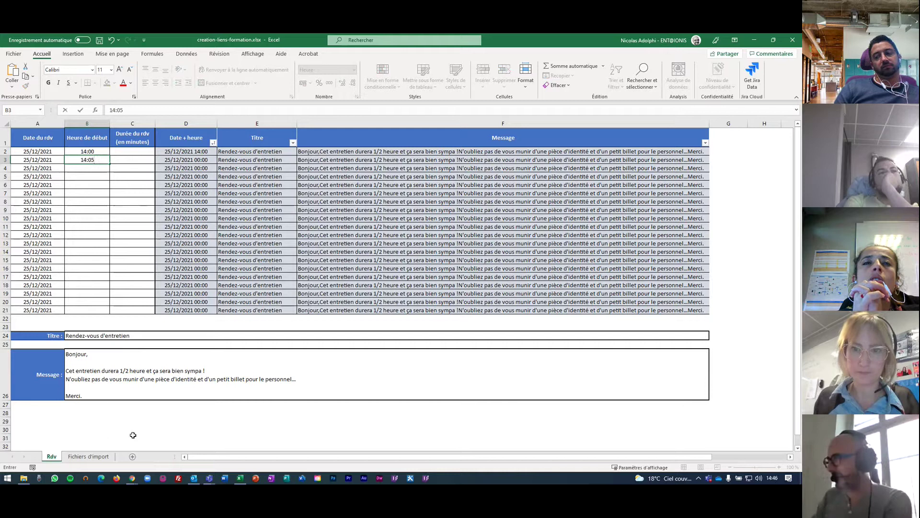
pyautogui.click(103, 185)
pyautogui.moveTo(98, 155); pyautogui.dragTo(104, 315)
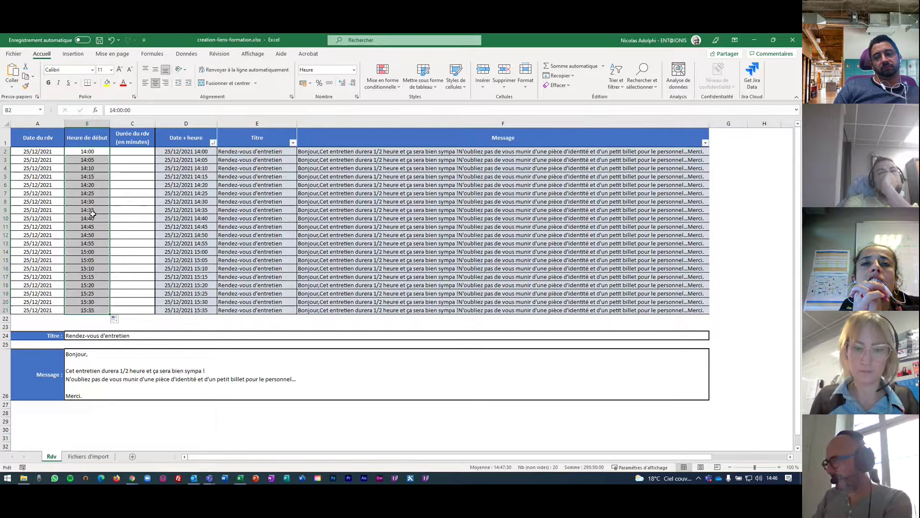
# Step: Enter 15 as the first appointment's duration in minutes in cell C2
pyautogui.click(137, 152)
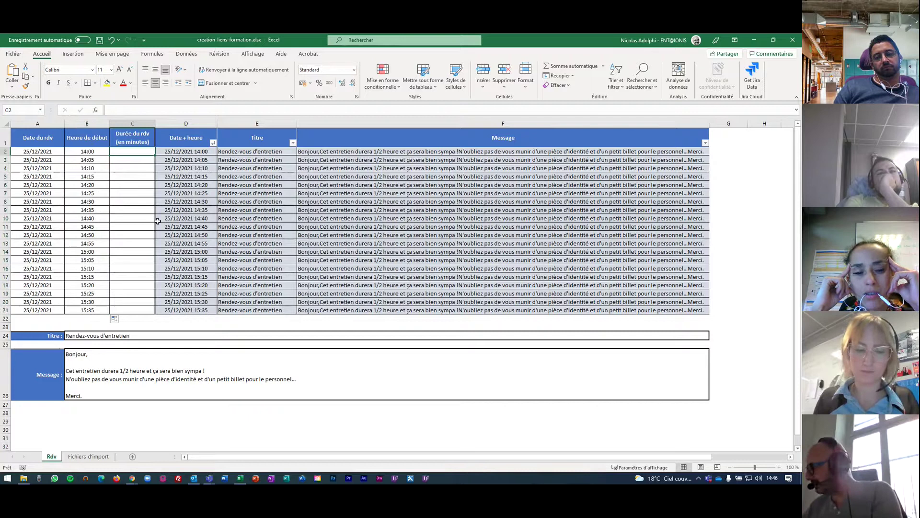
pyautogui.write('115')
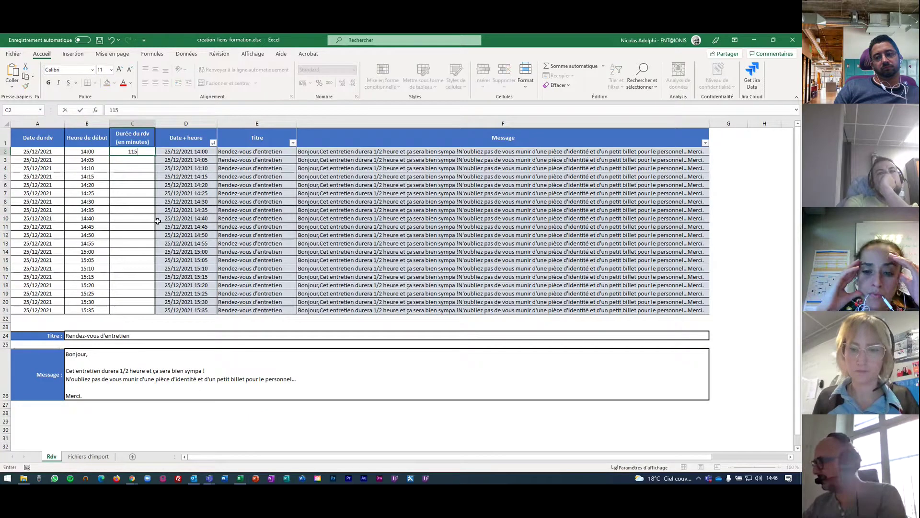
pyautogui.press('BackSpace')
pyautogui.press('BackSpace')
pyautogui.write('5')
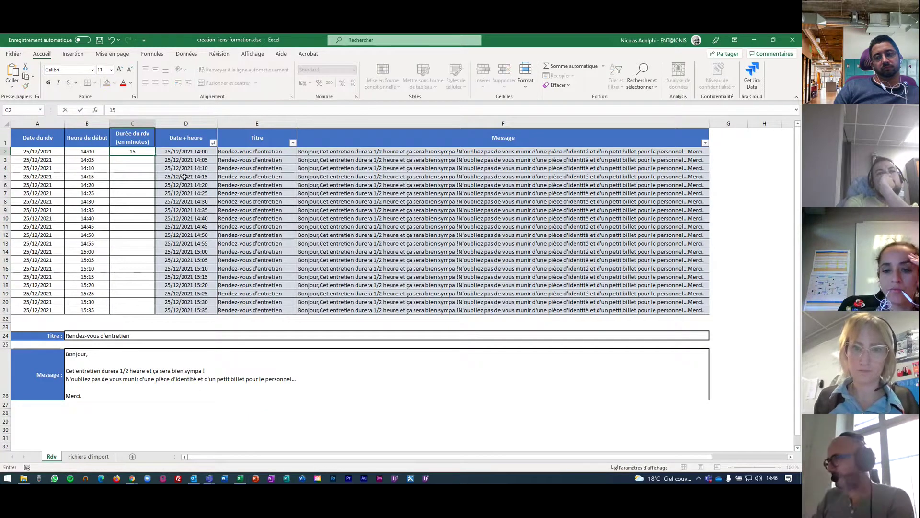
pyautogui.press('Return')
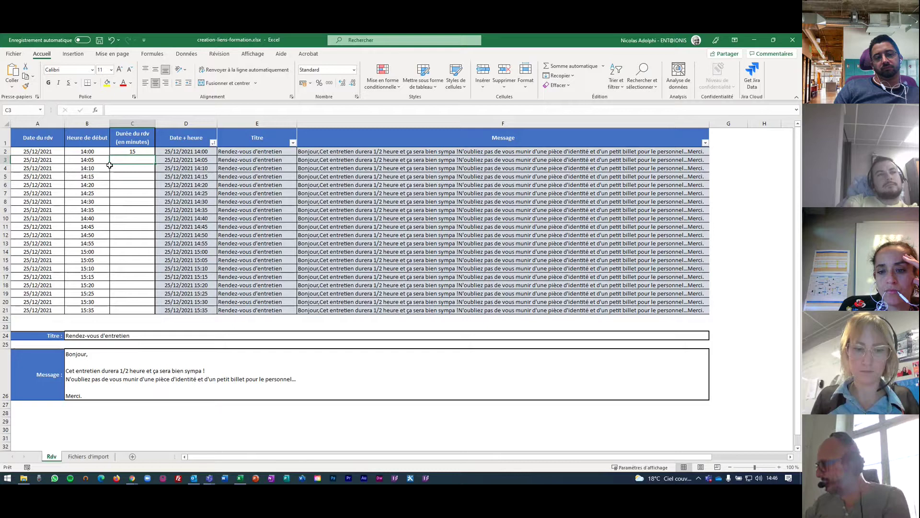
# Step: Enter 15 in C3 and fill the duration down the column to row 21
pyautogui.write('15')
pyautogui.press('Return')
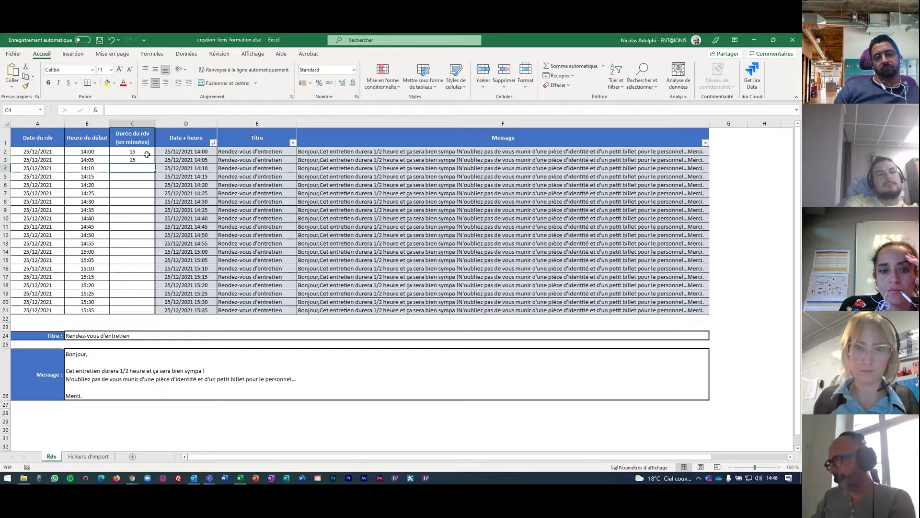
pyautogui.moveTo(147, 154); pyautogui.dragTo(164, 311)
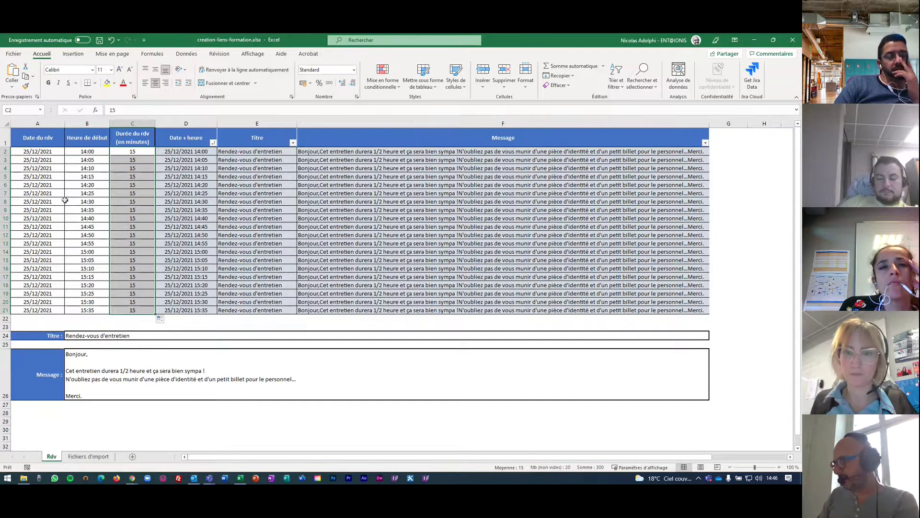
pyautogui.click(83, 321)
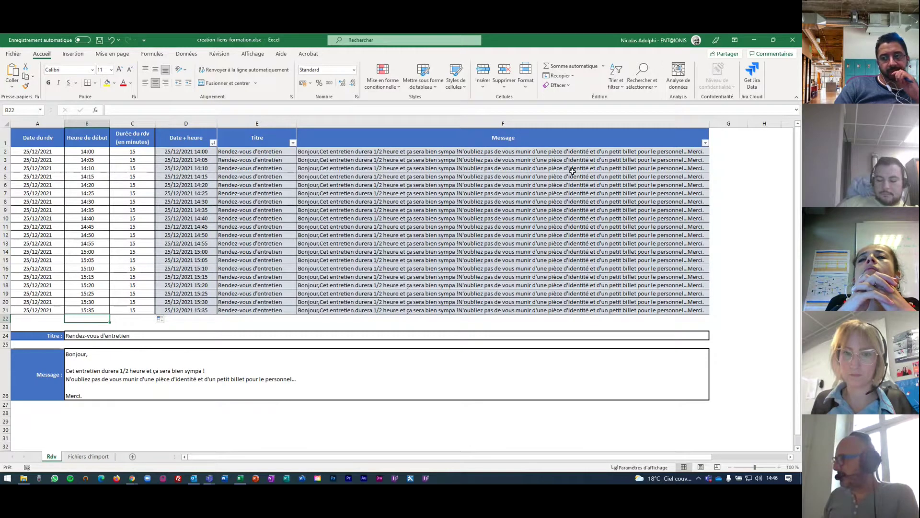
# Step: Inspect the formulas behind the first combined date and time in D2 and the titles in E2 to E4
pyautogui.click(186, 151)
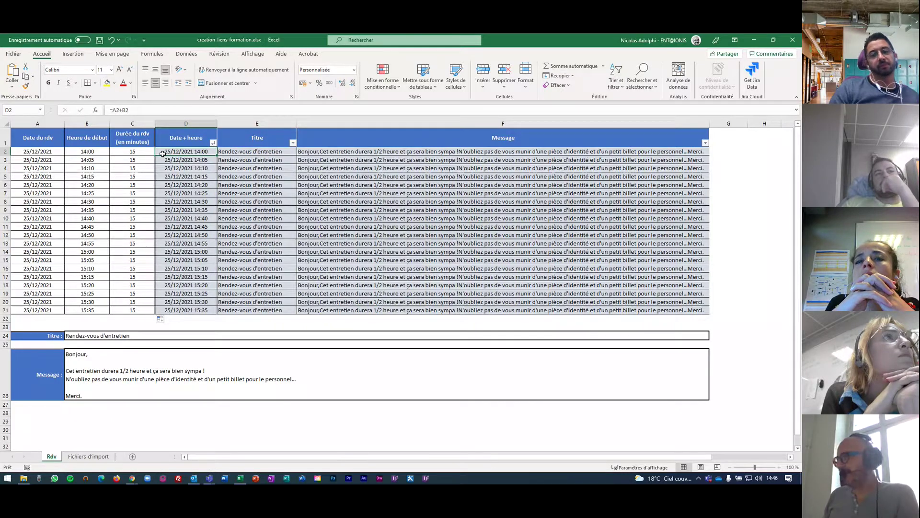
pyautogui.click(261, 151)
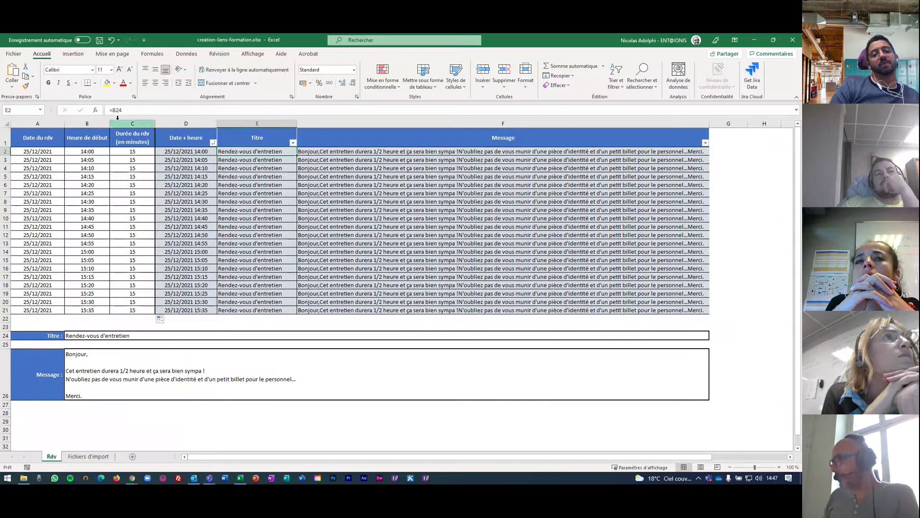
pyautogui.click(265, 162)
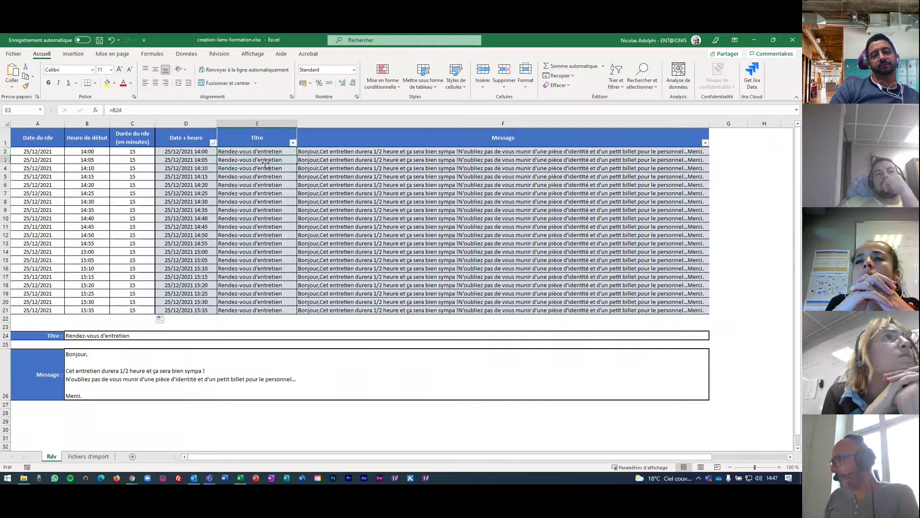
pyautogui.click(264, 172)
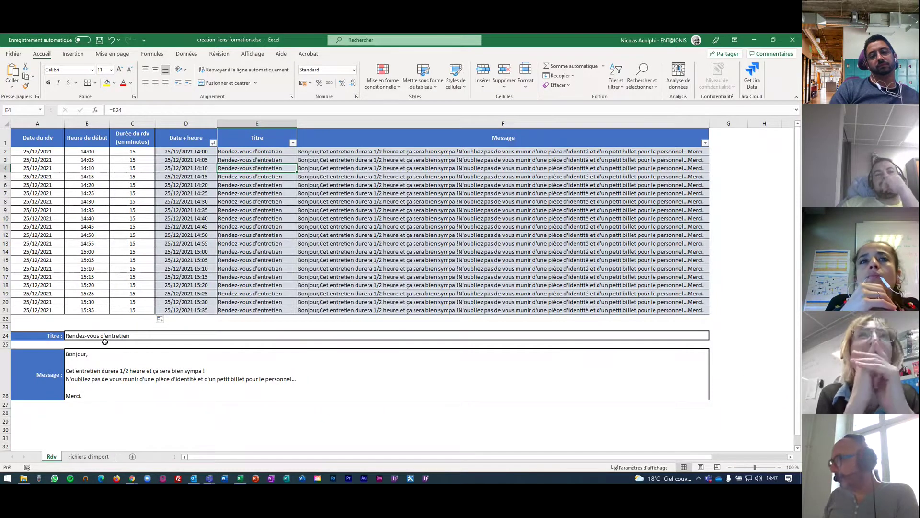
# Step: Append " b" to the appointment title "Rendez-vous d'entretien" in B24
pyautogui.click(131, 337)
pyautogui.doubleClick(132, 337)
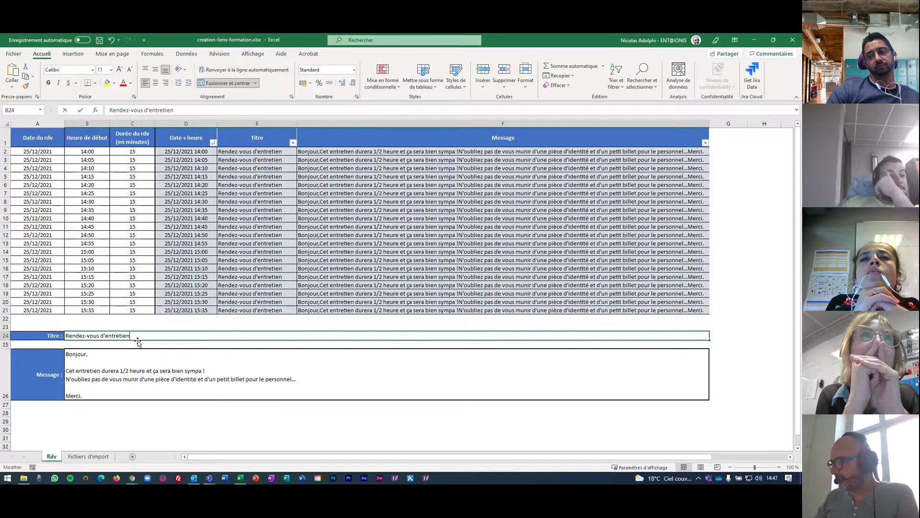
pyautogui.write('b')
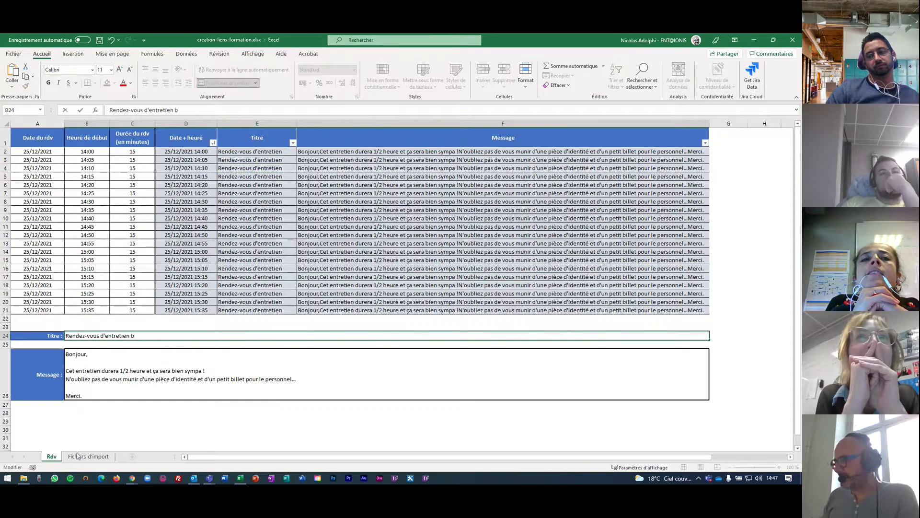
pyautogui.click(132, 422)
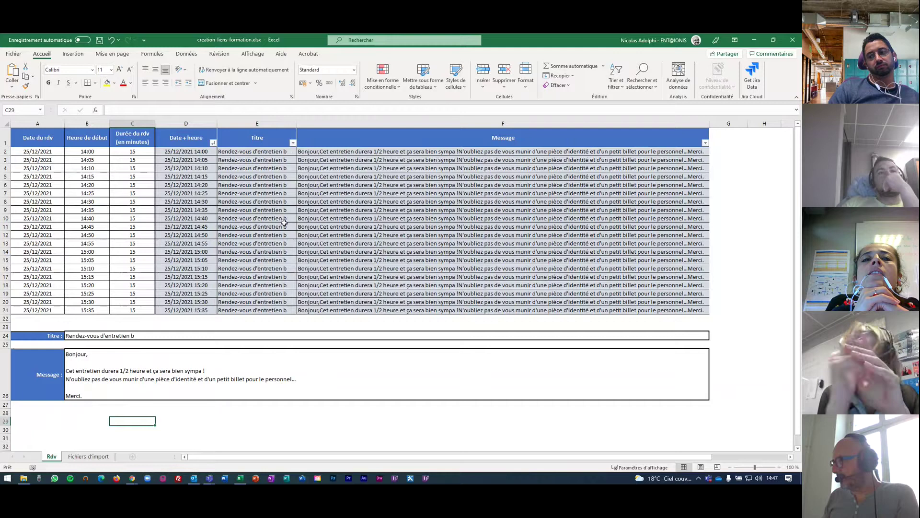
# Step: Remove the trailing "b" from the title in B24, leaving "Rendez-vous d'entretien"
pyautogui.doubleClick(130, 335)
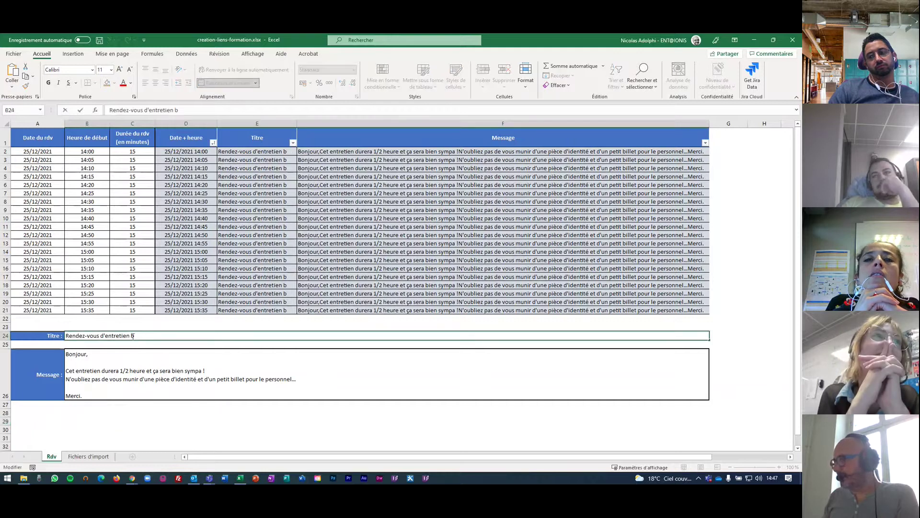
pyautogui.moveTo(146, 335); pyautogui.dragTo(149, 334)
pyautogui.press('BackSpace')
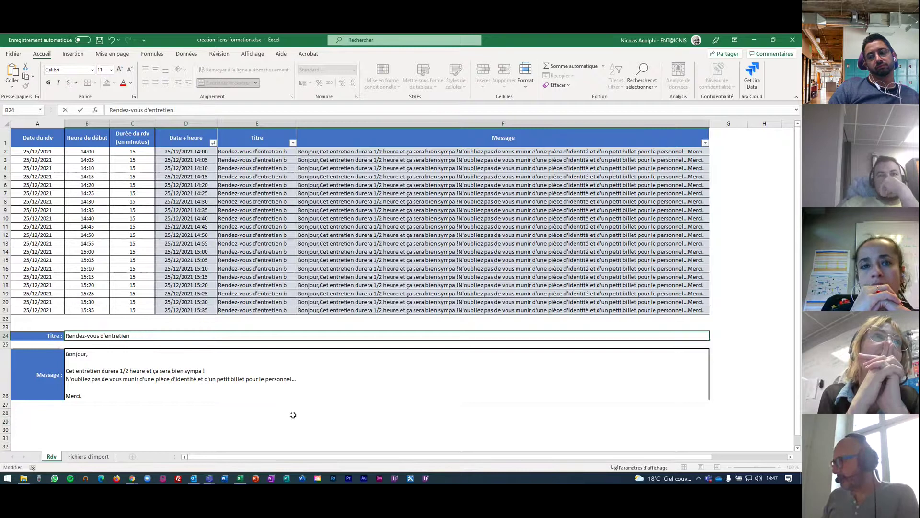
pyautogui.press('Return')
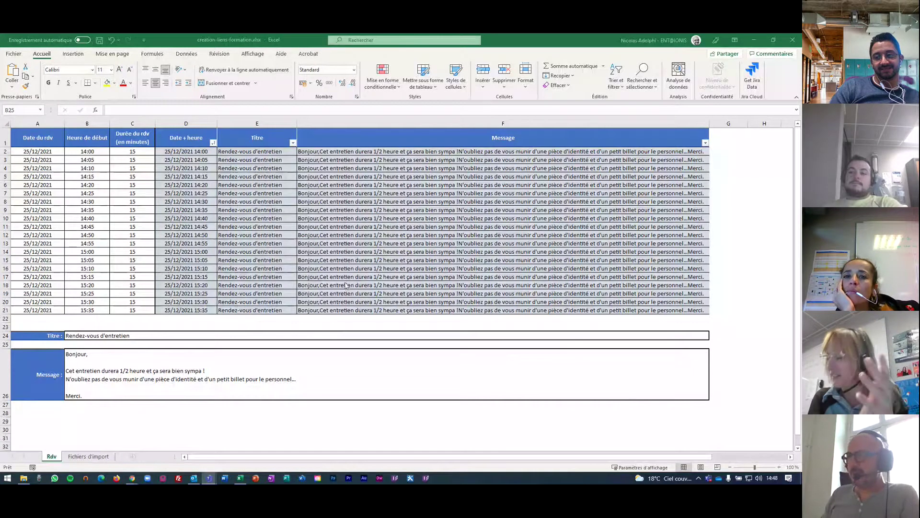
# Step: Check the message formula in F2 and add two more exclamation marks after "bien sympa !" in the message cell B26
pyautogui.click(335, 151)
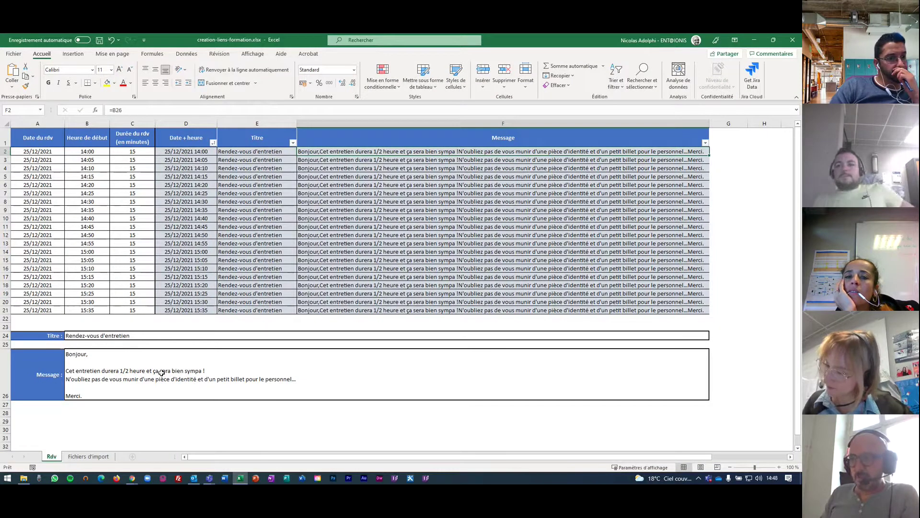
pyautogui.doubleClick(205, 371)
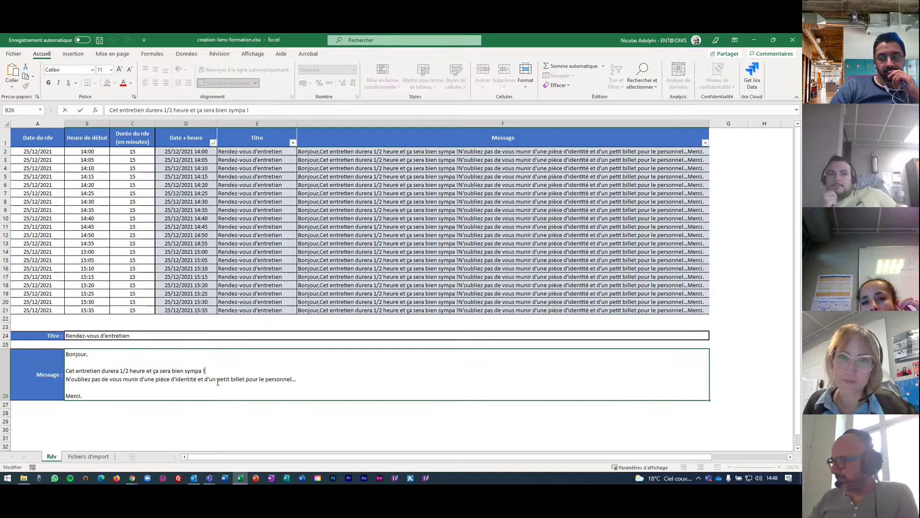
pyautogui.write('!!')
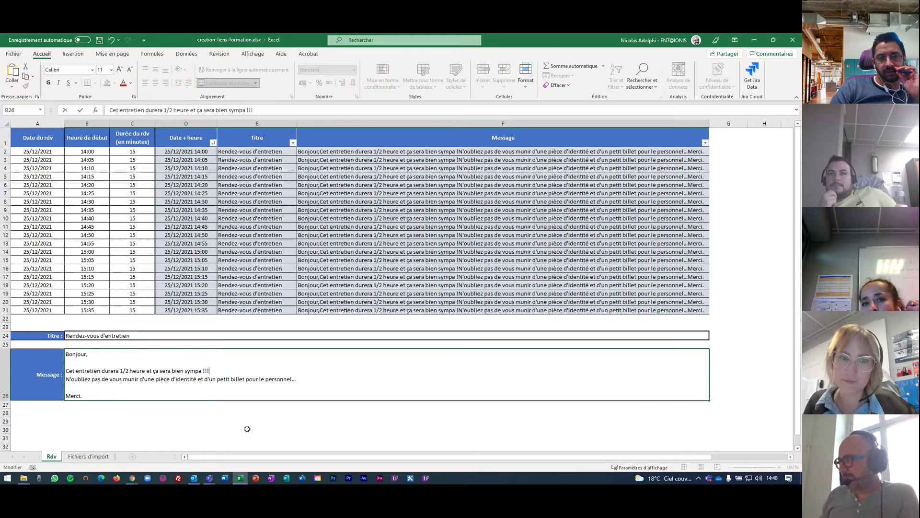
pyautogui.click(247, 428)
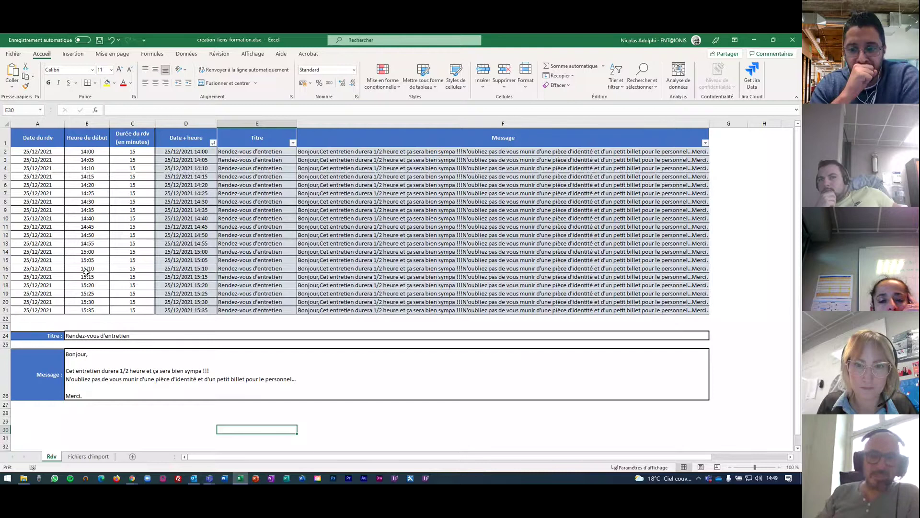
# Step: Compare the durations on the Rdv sheet with the end times on the Fichiers d'import sheet, and view that table's design settings
pyautogui.click(88, 457)
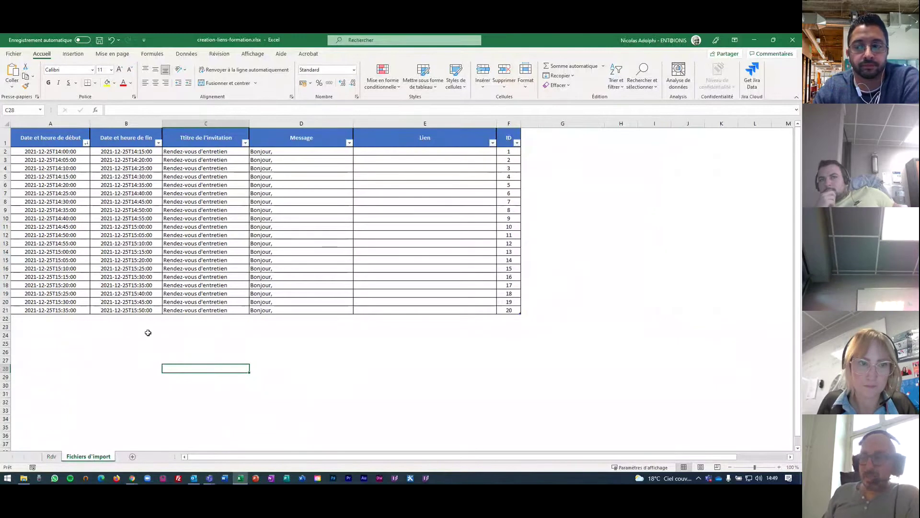
pyautogui.click(51, 457)
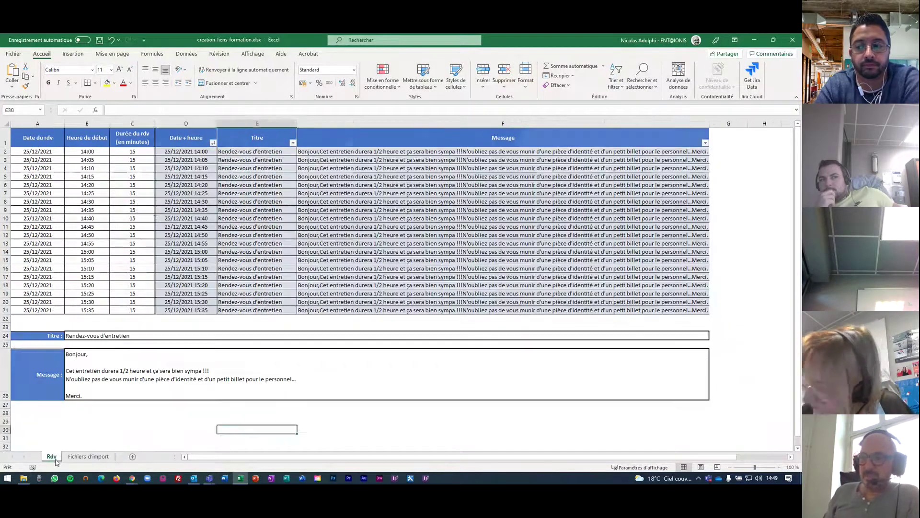
pyautogui.click(139, 211)
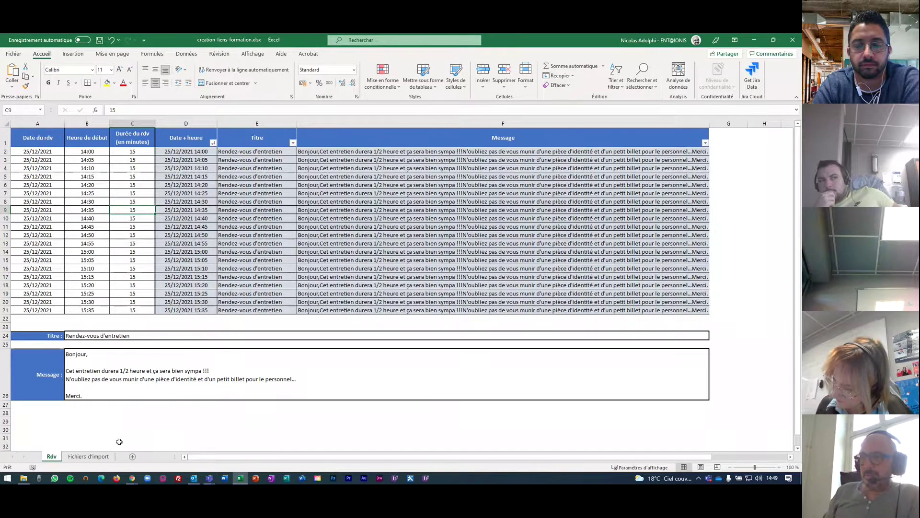
pyautogui.click(89, 456)
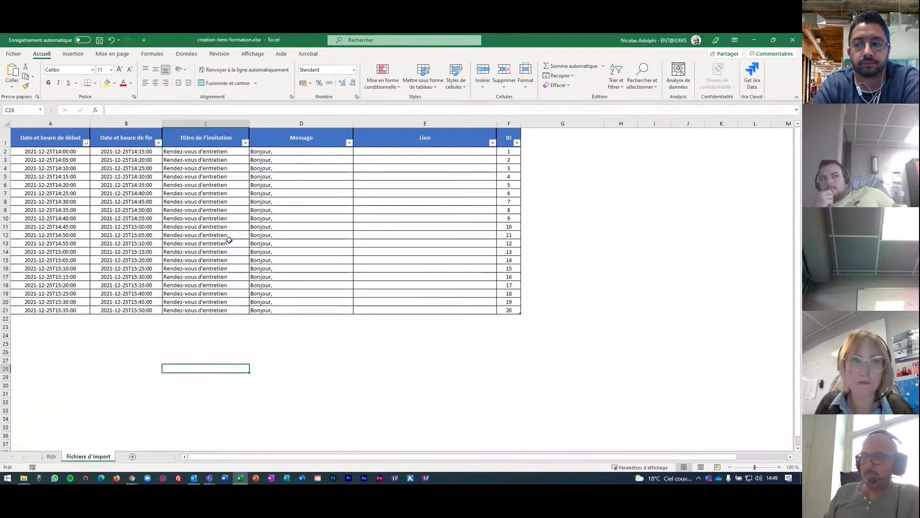
pyautogui.click(144, 218)
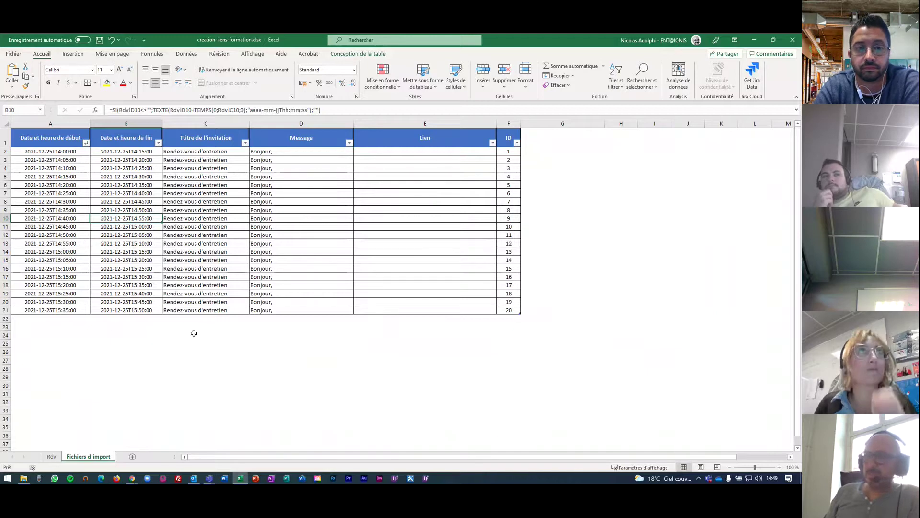
pyautogui.click(357, 54)
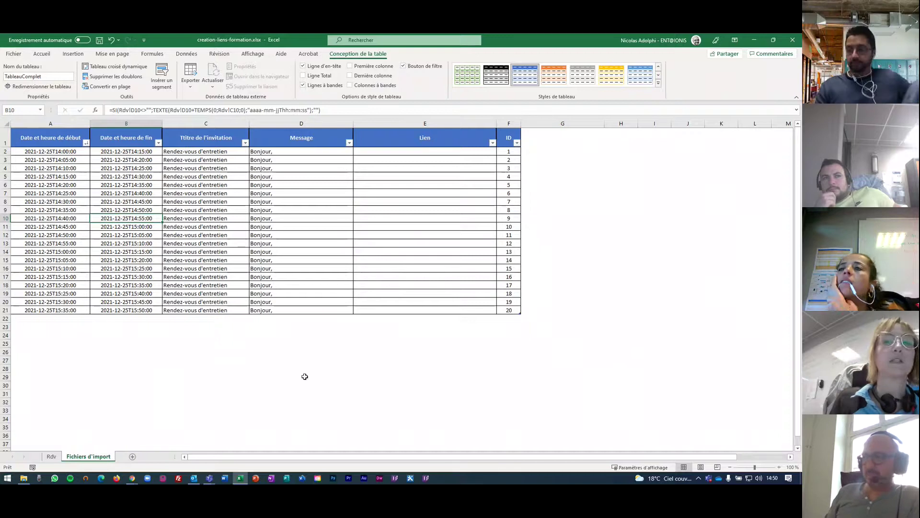
pyautogui.click(184, 367)
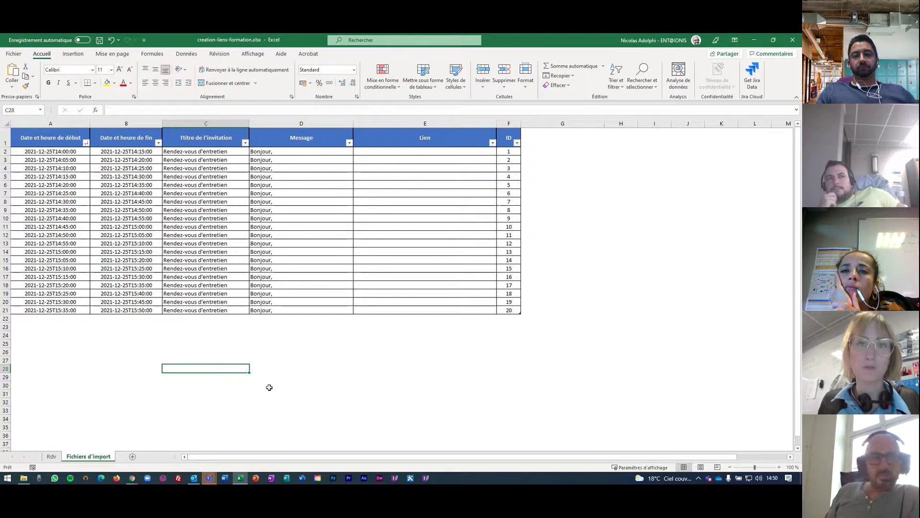
# Step: Inspect the formulas that build the first start and end date-times in A2 and B2 of the Fichiers d'import sheet
pyautogui.click(59, 152)
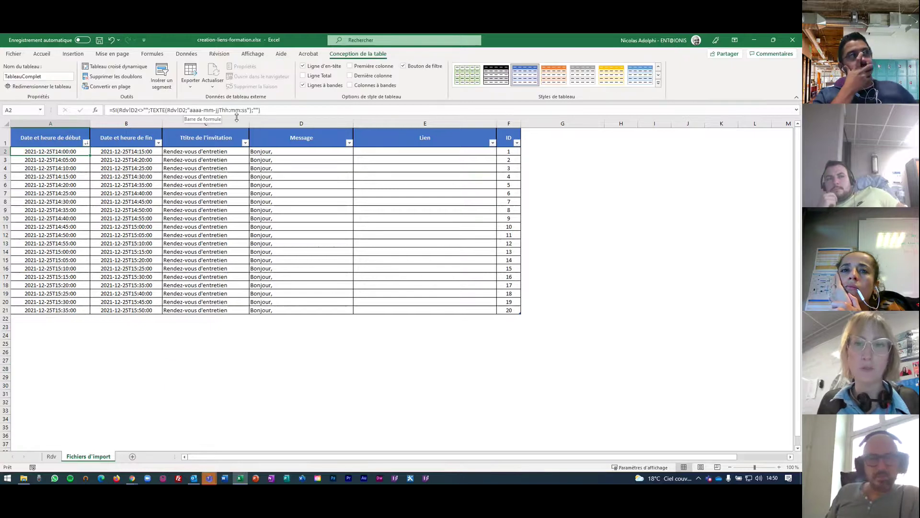
pyautogui.click(132, 152)
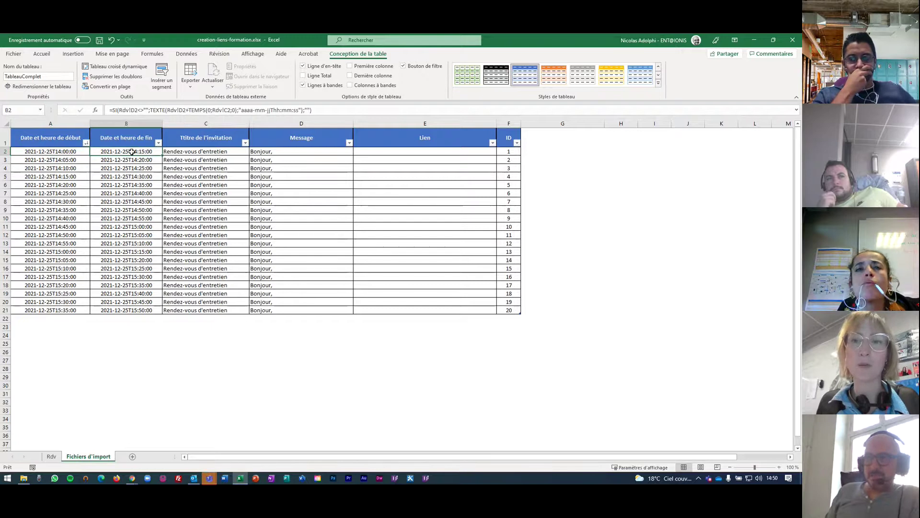
pyautogui.click(153, 385)
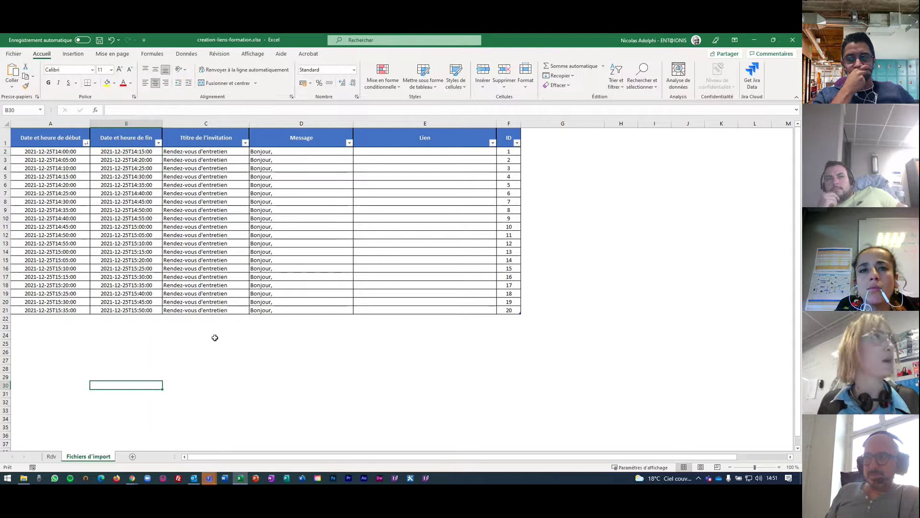
pyautogui.rightClick(5, 310)
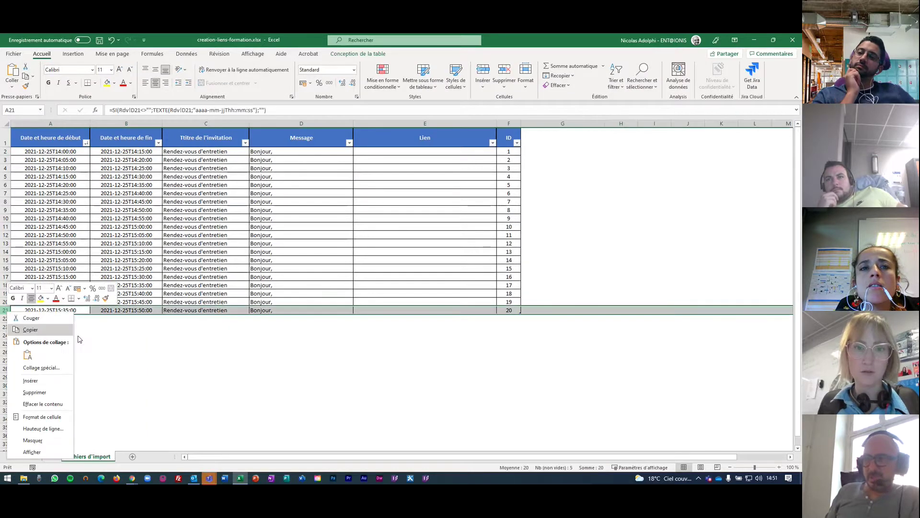
pyautogui.press('Escape')
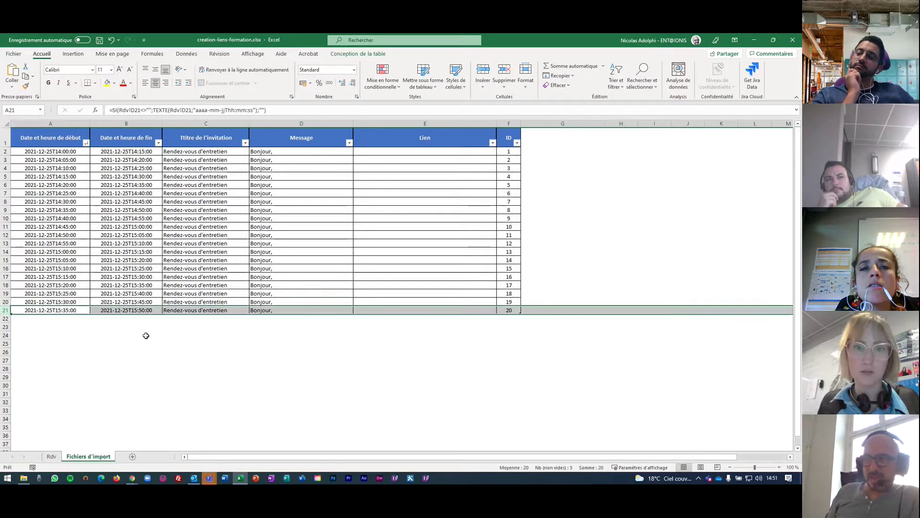
pyautogui.click(53, 457)
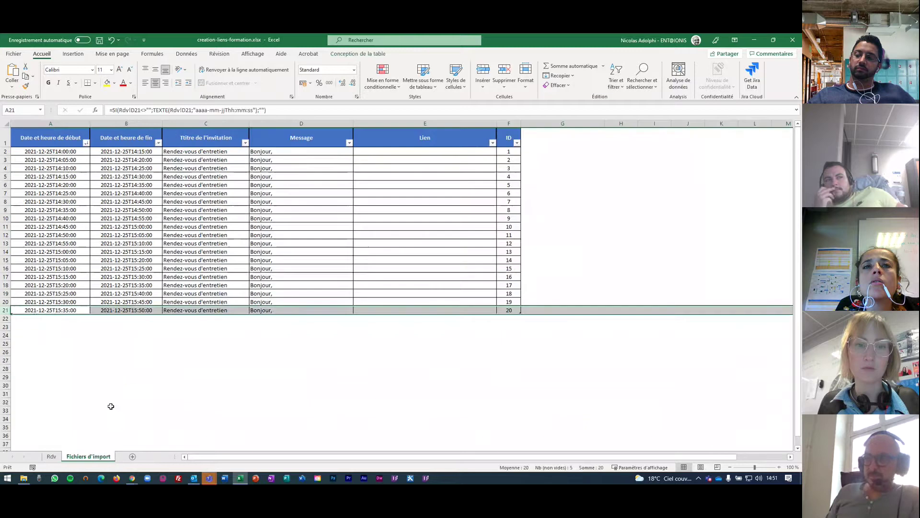
pyautogui.click(88, 456)
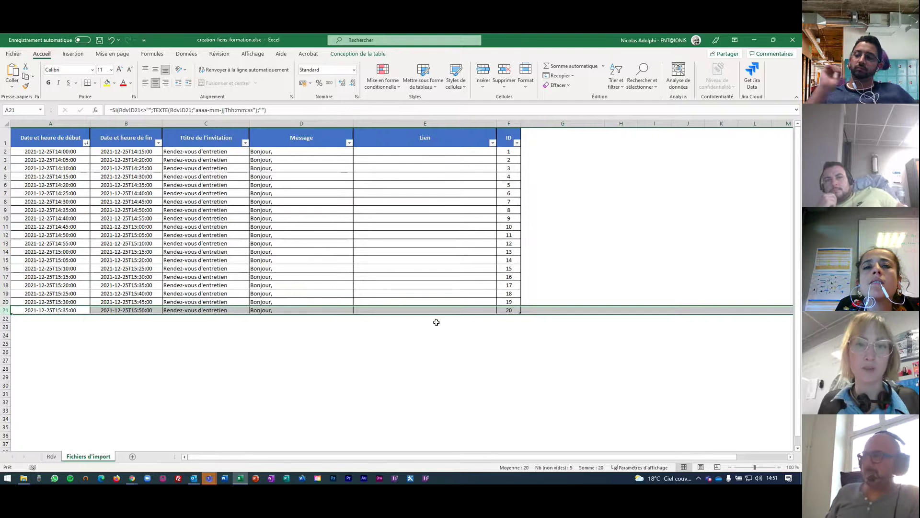
# Step: Inspect the ID and the start, end, title and message formulas in row 21 of the Fichiers d'import sheet
pyautogui.click(513, 309)
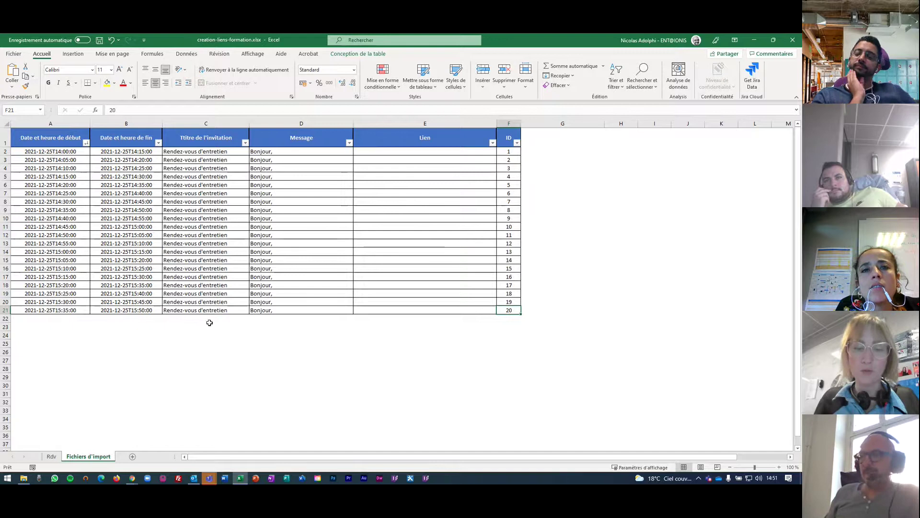
pyautogui.click(51, 311)
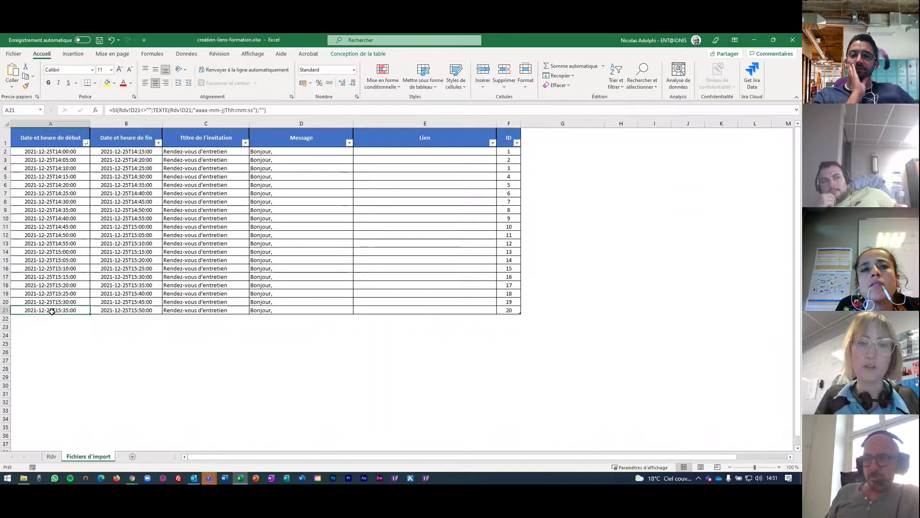
pyautogui.click(139, 312)
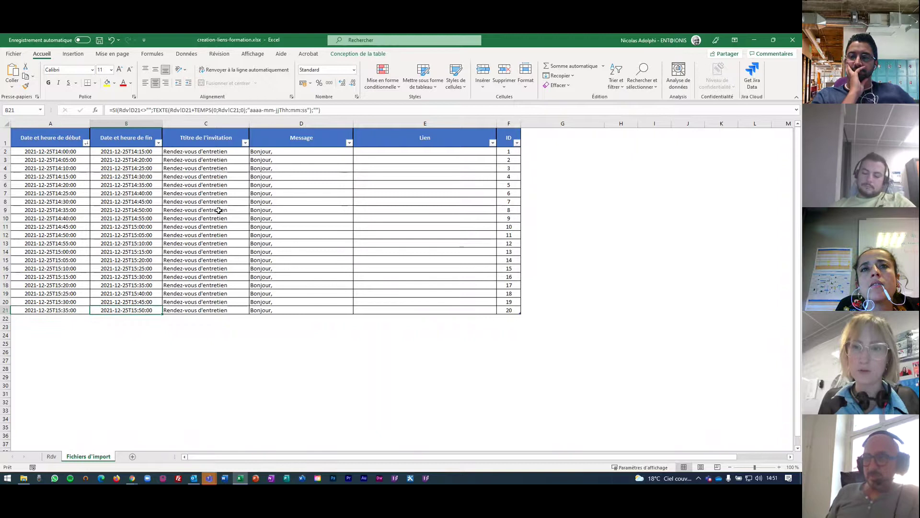
pyautogui.click(206, 312)
pyautogui.click(254, 312)
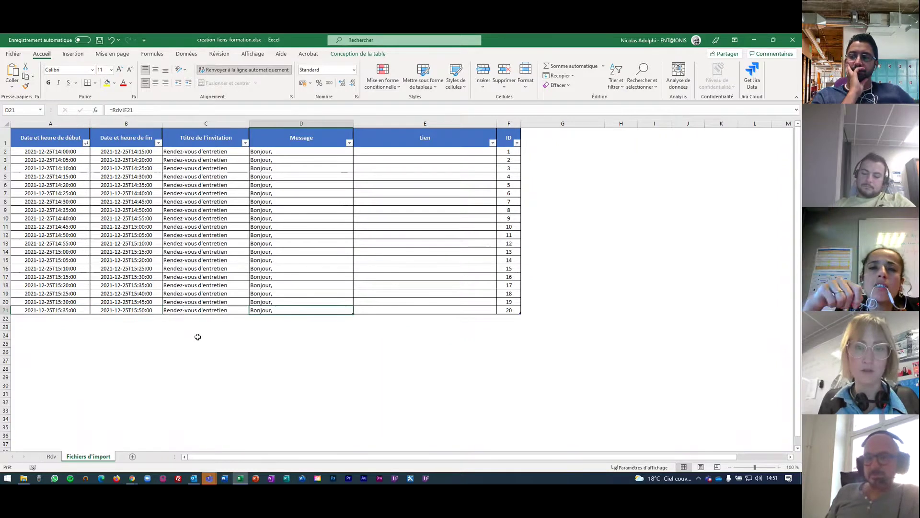
pyautogui.click(149, 334)
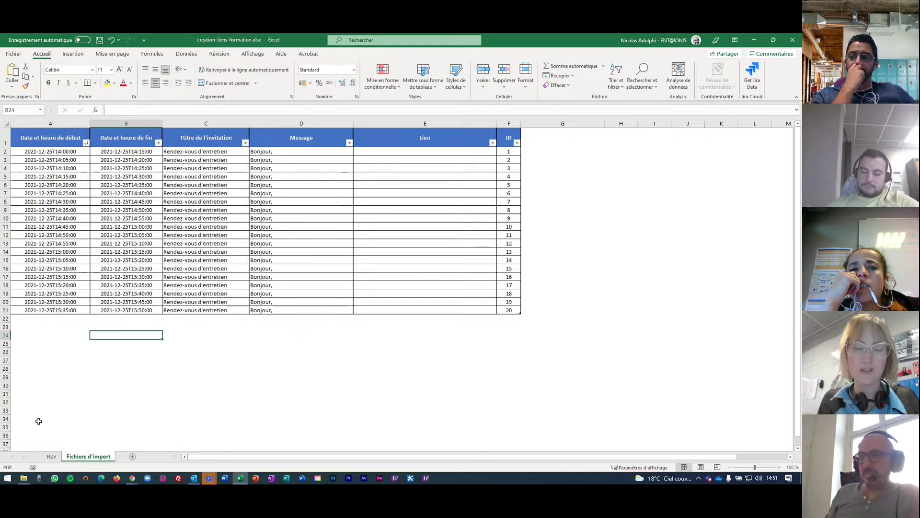
# Step: Insert a blank row 22 directly below the last appointment on the Rdv sheet
pyautogui.click(52, 457)
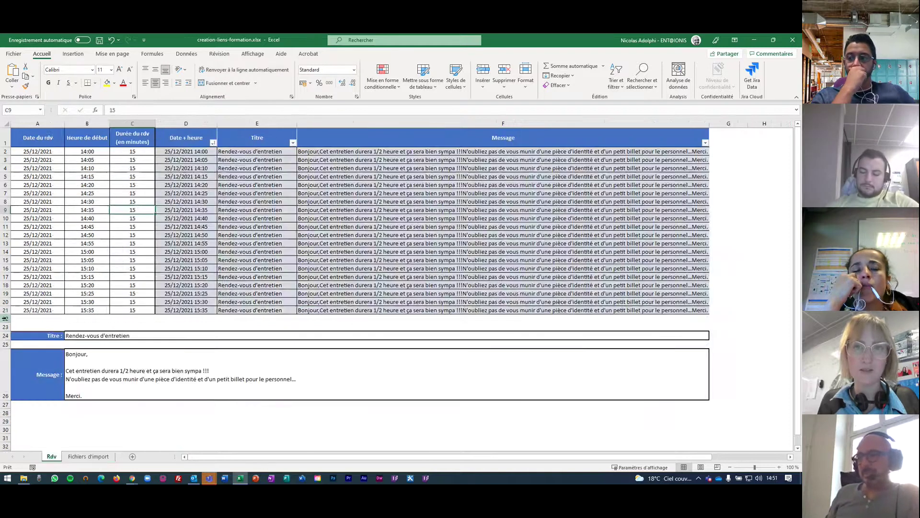
pyautogui.click(5, 310)
pyautogui.rightClick(5, 310)
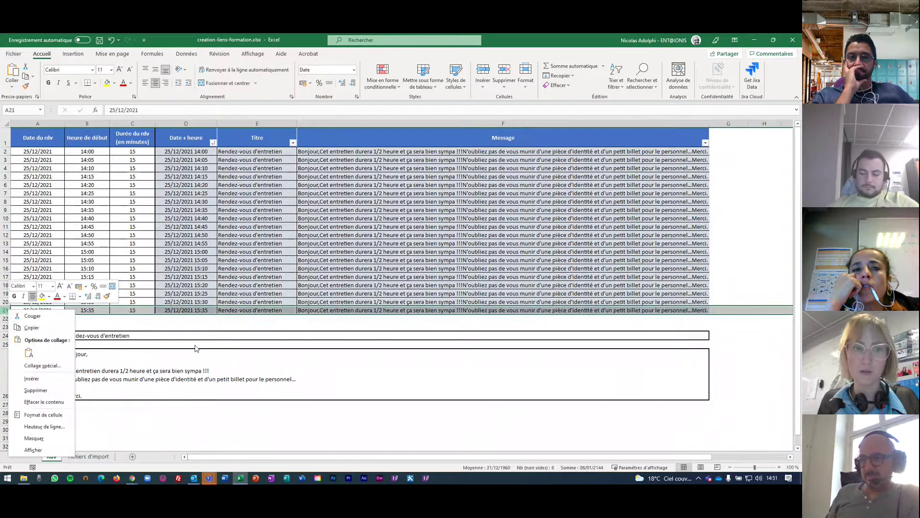
pyautogui.press('Escape')
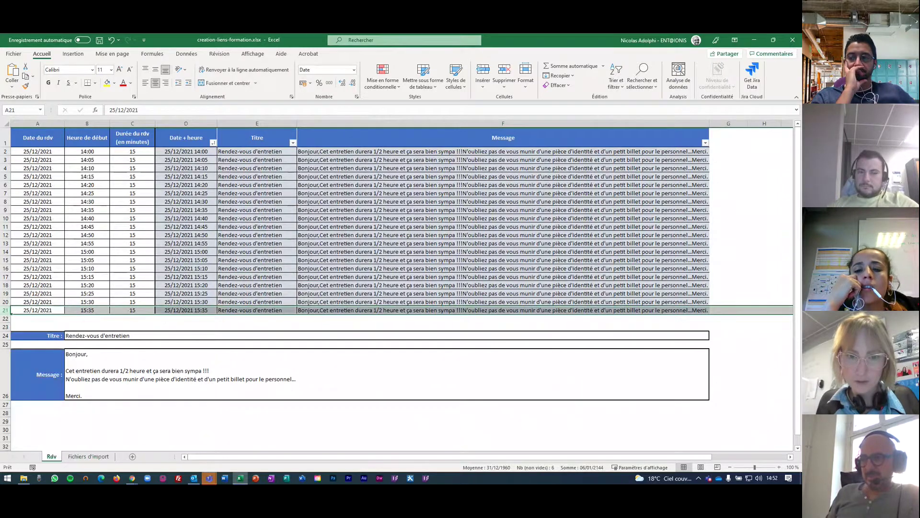
pyautogui.rightClick(6, 320)
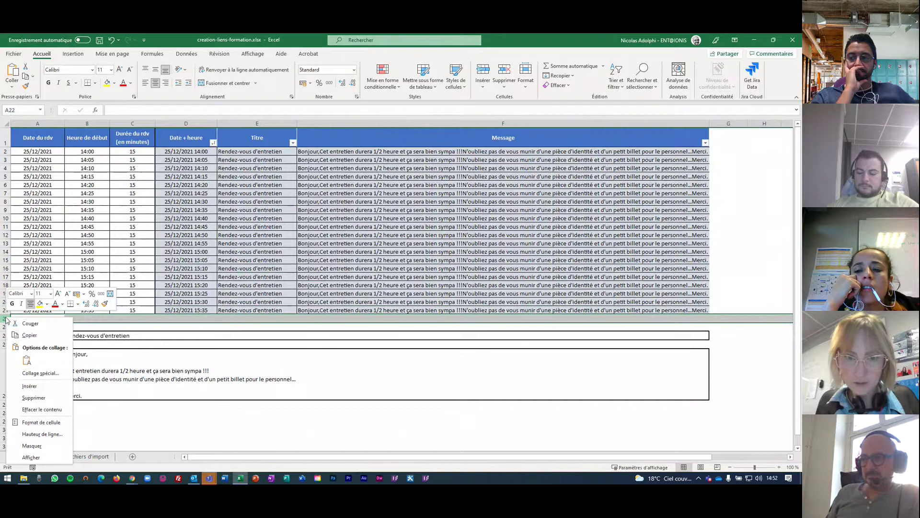
pyautogui.click(29, 386)
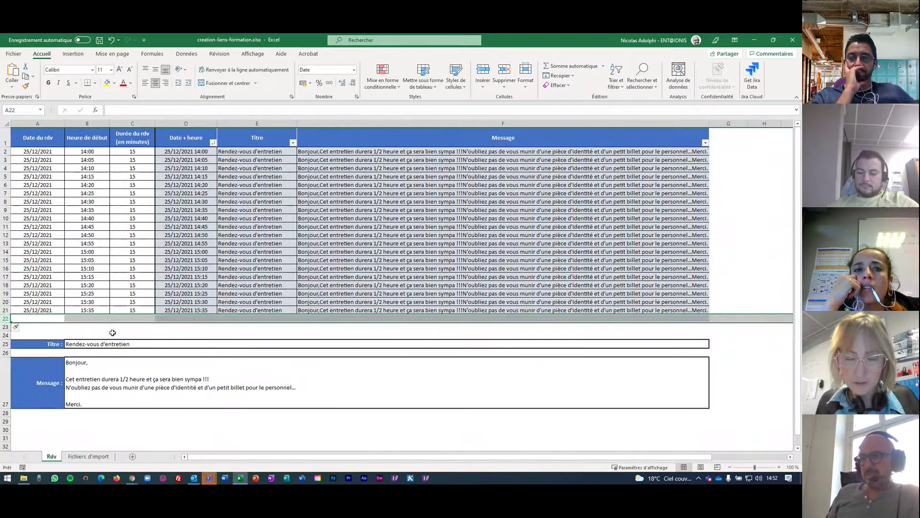
pyautogui.click(88, 326)
# Step: Copy the last appointment A21:F21 and paste it into the new row 22
pyautogui.click(48, 311)
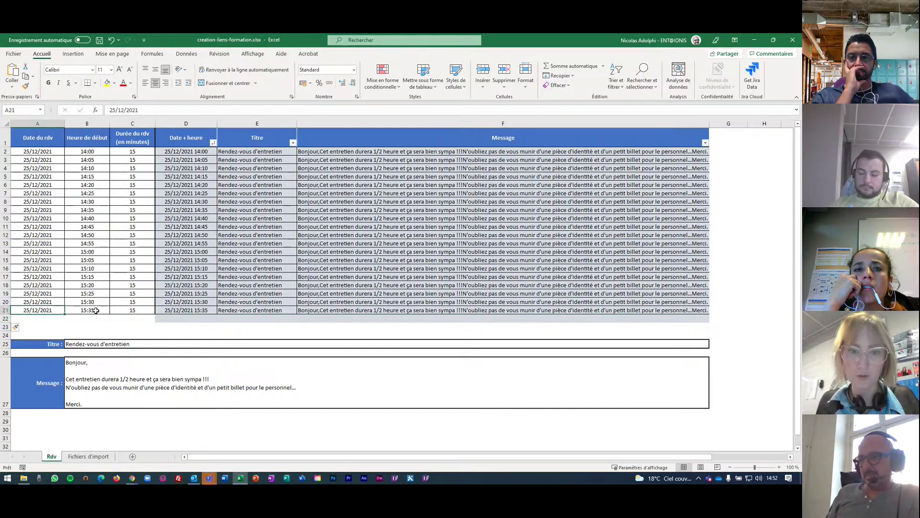
pyautogui.moveTo(95, 310); pyautogui.dragTo(447, 312)
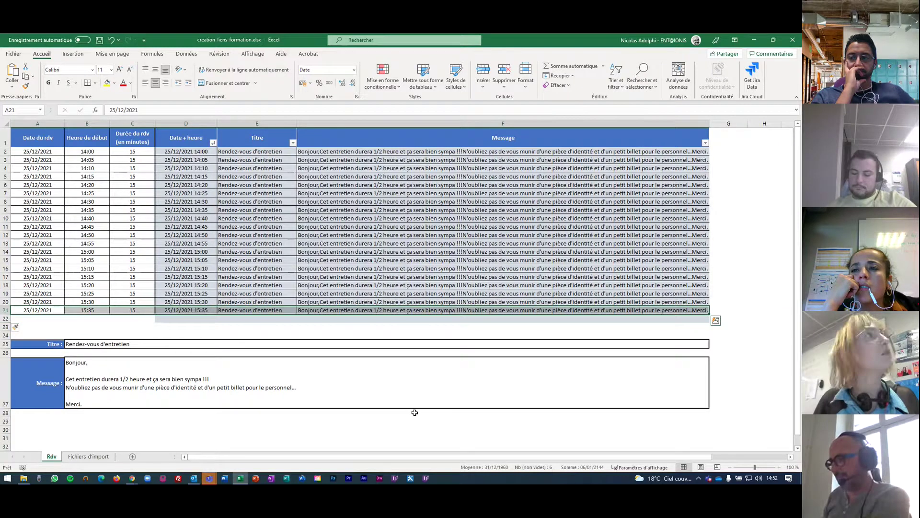
pyautogui.hotkey('ctrl', 'c')
pyautogui.press('Down')
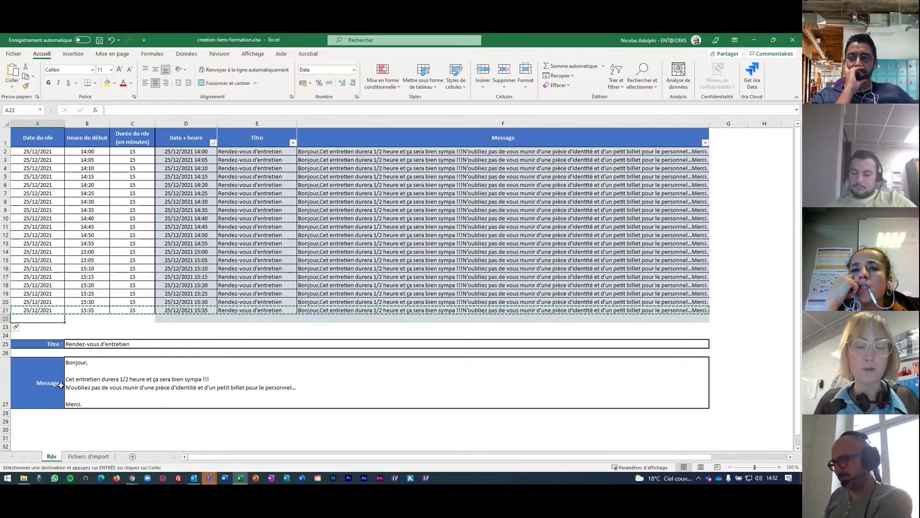
pyautogui.hotkey('ctrl', 'v')
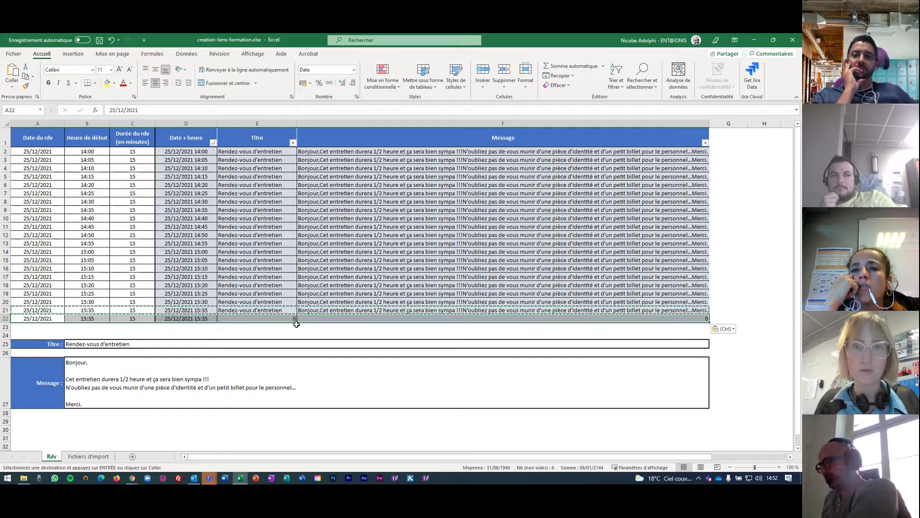
pyautogui.press('ctrl')
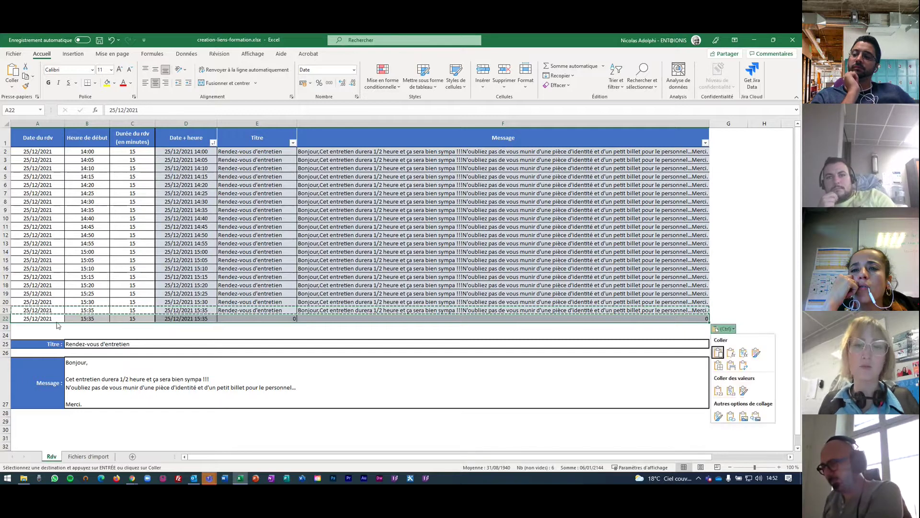
# Step: Fill the appointment A21:F21 down into row 22 and compare the title formulas in E22 and E21
pyautogui.moveTo(39, 310); pyautogui.dragTo(617, 310)
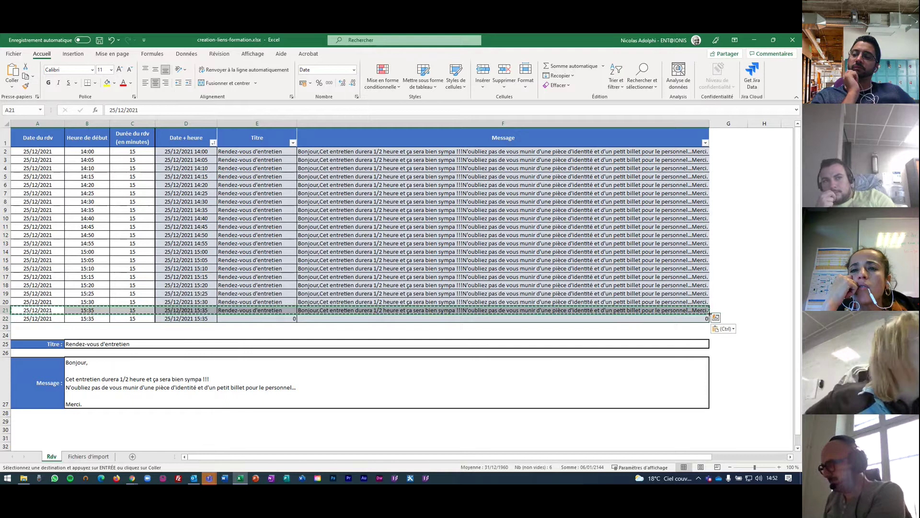
pyautogui.moveTo(710, 314); pyautogui.dragTo(710, 319)
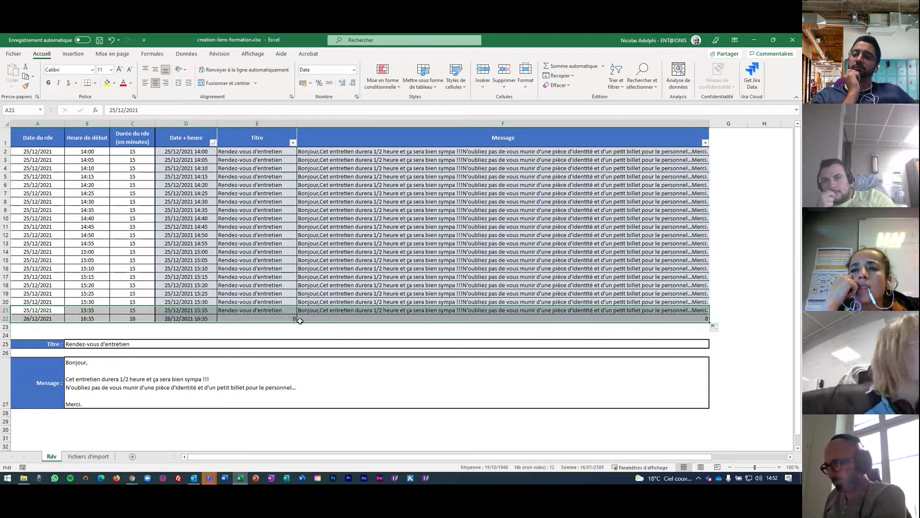
pyautogui.click(277, 318)
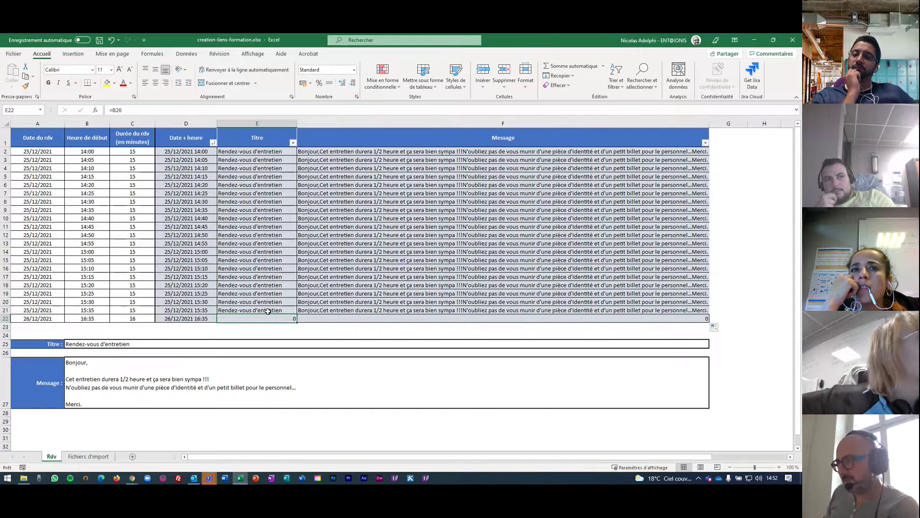
pyautogui.click(268, 311)
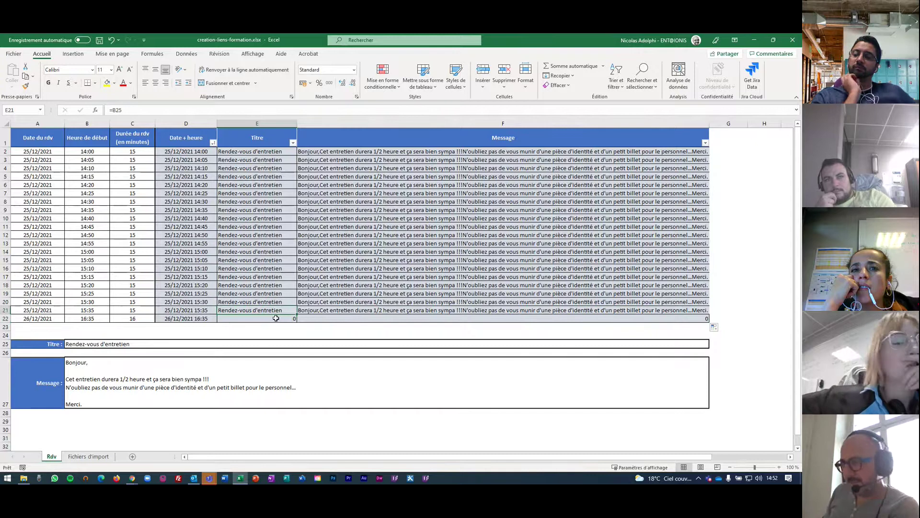
# Step: Correct the title formula in E22 to =B25 and point the message formula in F22 at the message cell B27
pyautogui.click(288, 319)
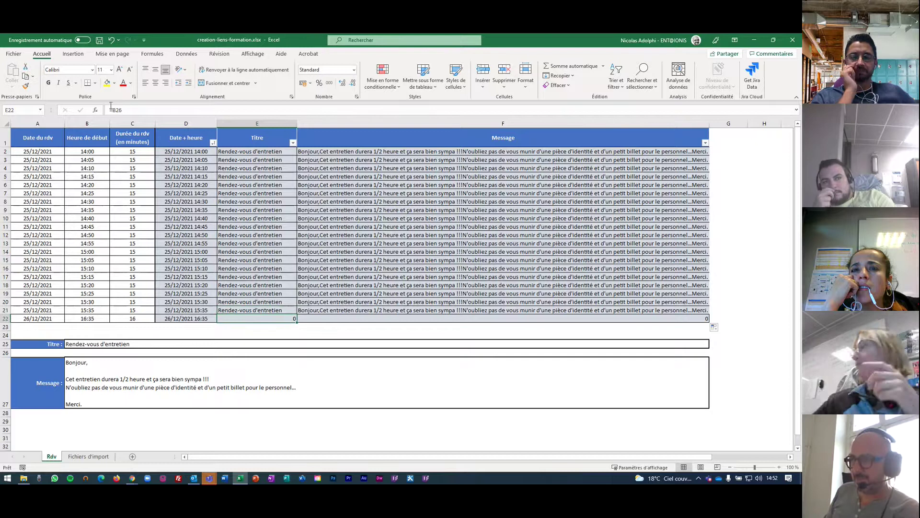
pyautogui.click(129, 109)
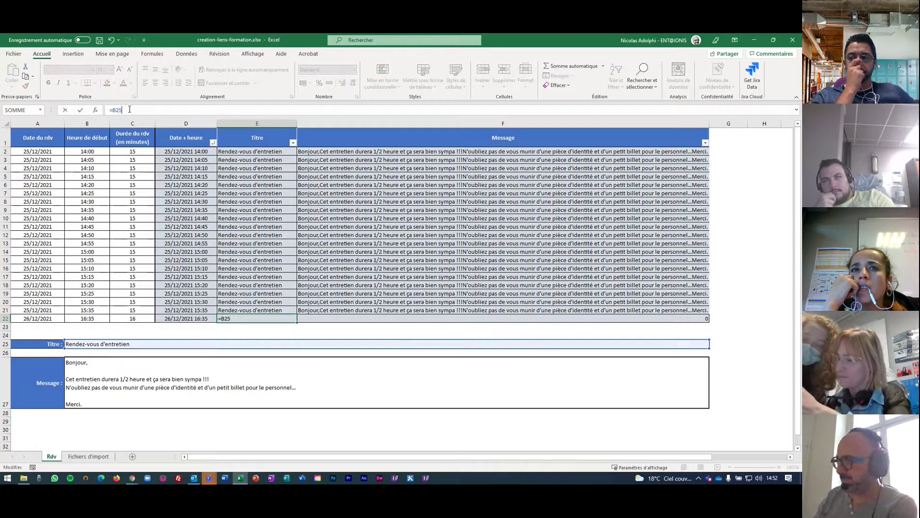
pyautogui.write('25')
pyautogui.click(286, 436)
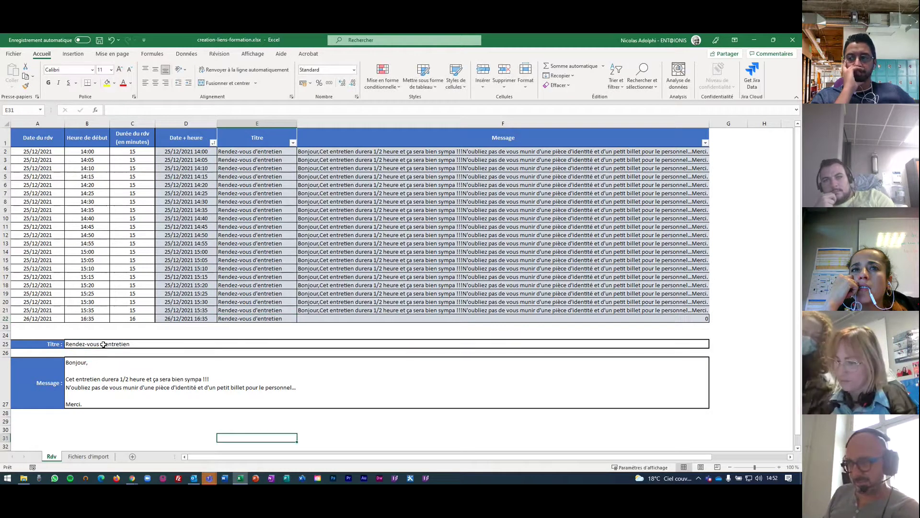
pyautogui.click(324, 319)
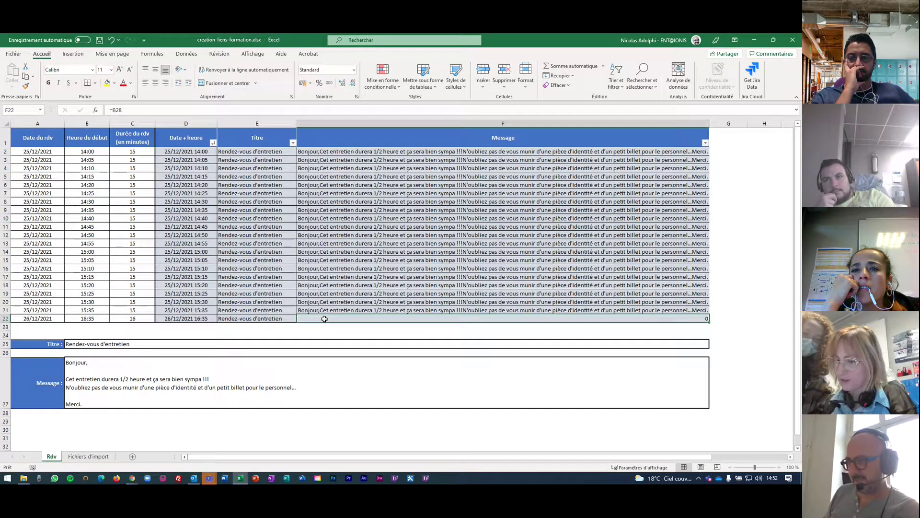
pyautogui.doubleClick(121, 110)
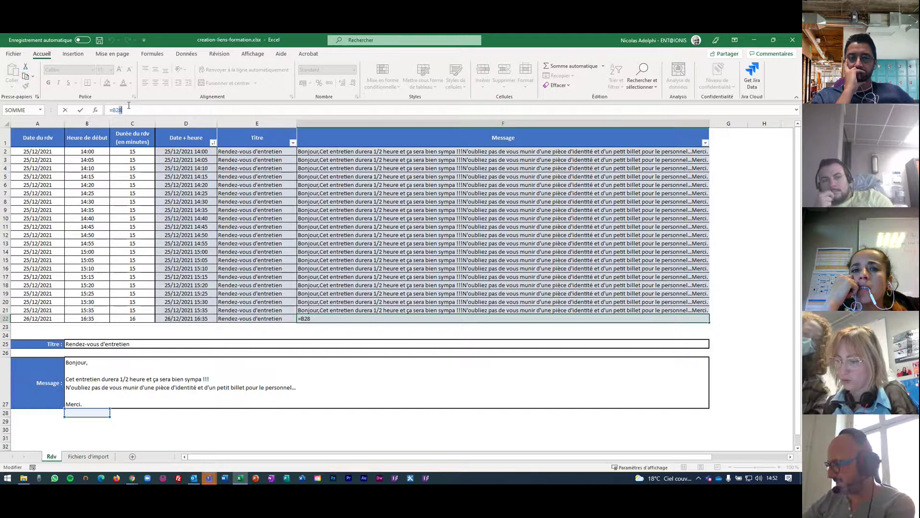
pyautogui.click(199, 400)
pyautogui.click(202, 422)
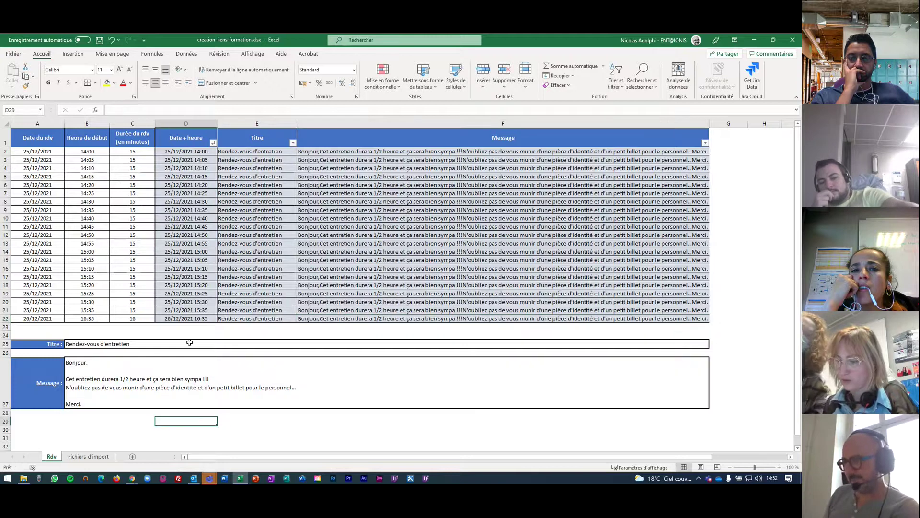
# Step: Set the duration in C22 to 15 and the appointment date in A22 to 25/12/2021
pyautogui.click(139, 319)
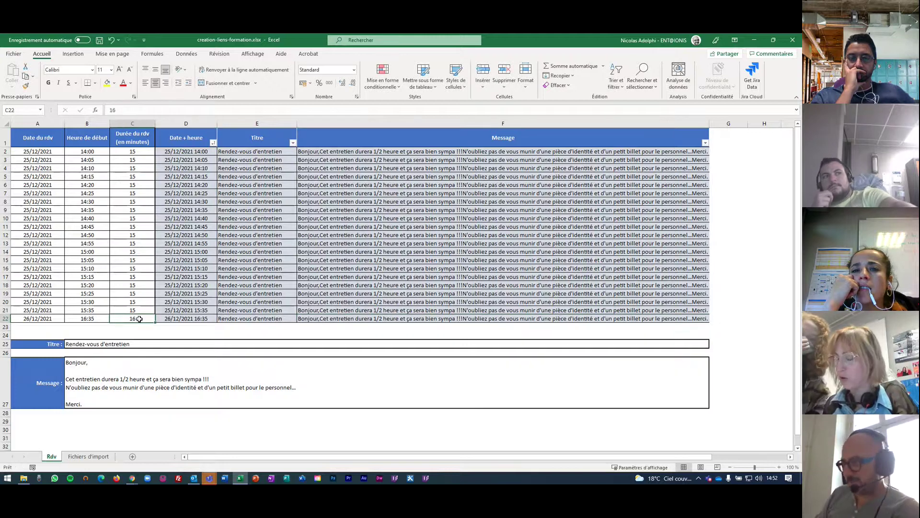
pyautogui.write('15')
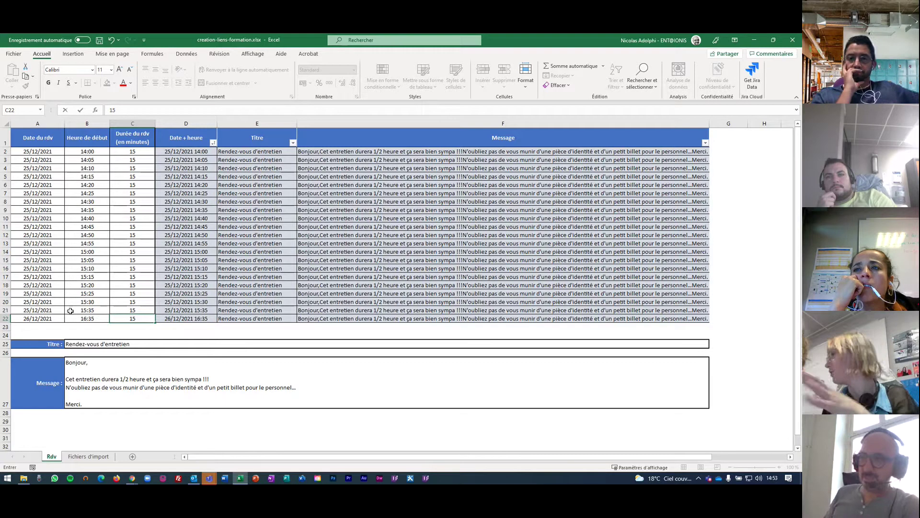
pyautogui.click(29, 318)
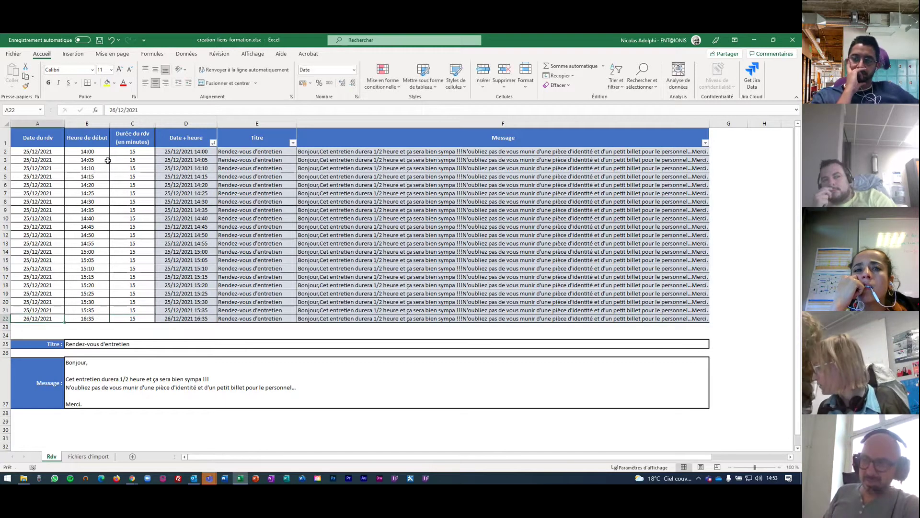
pyautogui.click(115, 110)
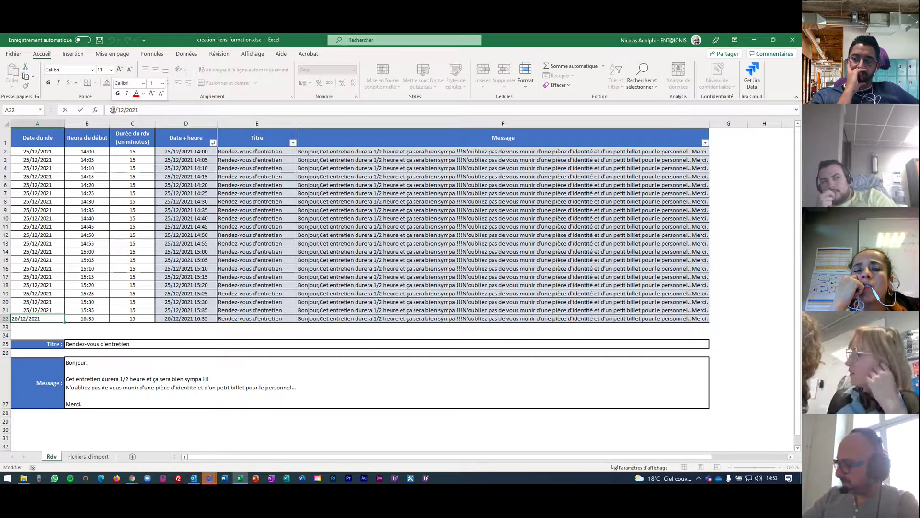
pyautogui.write('5')
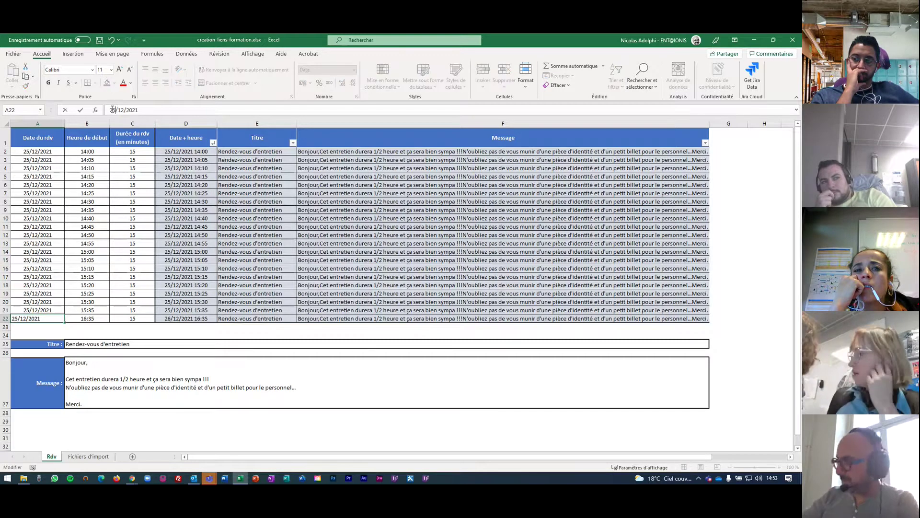
# Step: Set the start time of the new appointment in B22 to 15:40
pyautogui.click(87, 320)
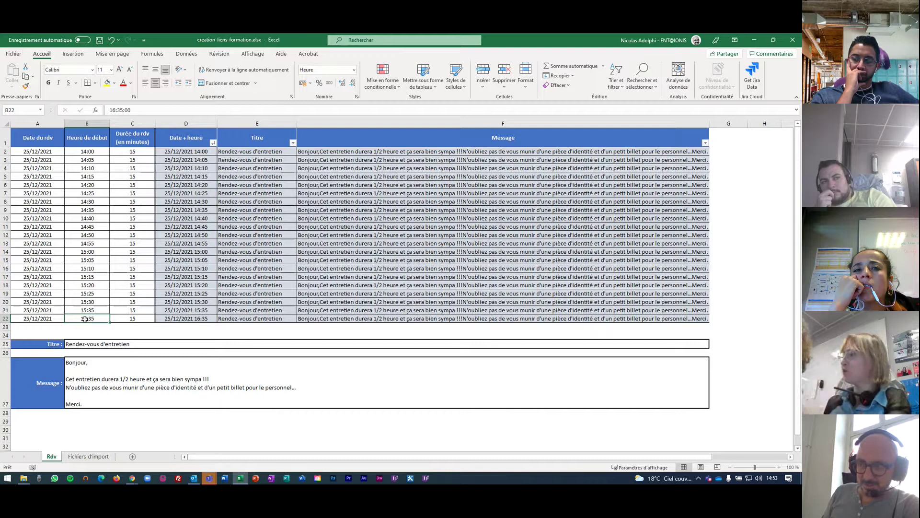
pyautogui.doubleClick(85, 319)
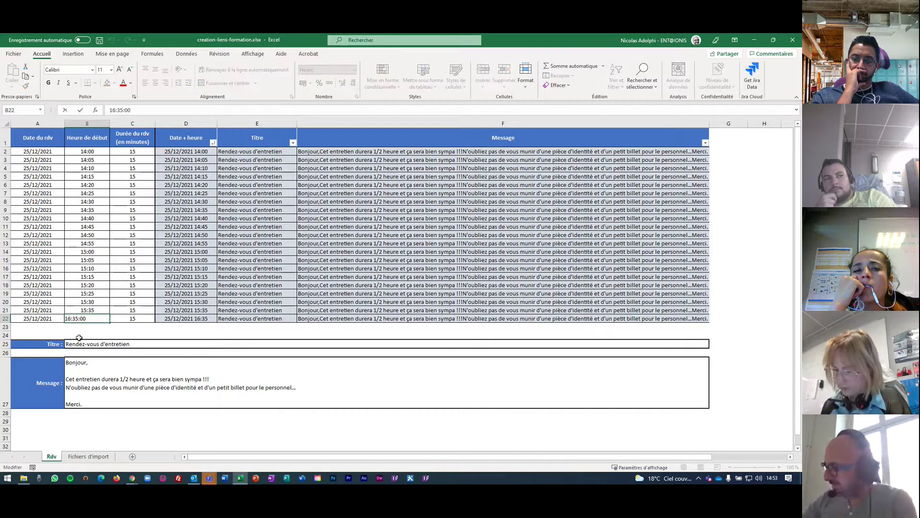
pyautogui.press('Delete')
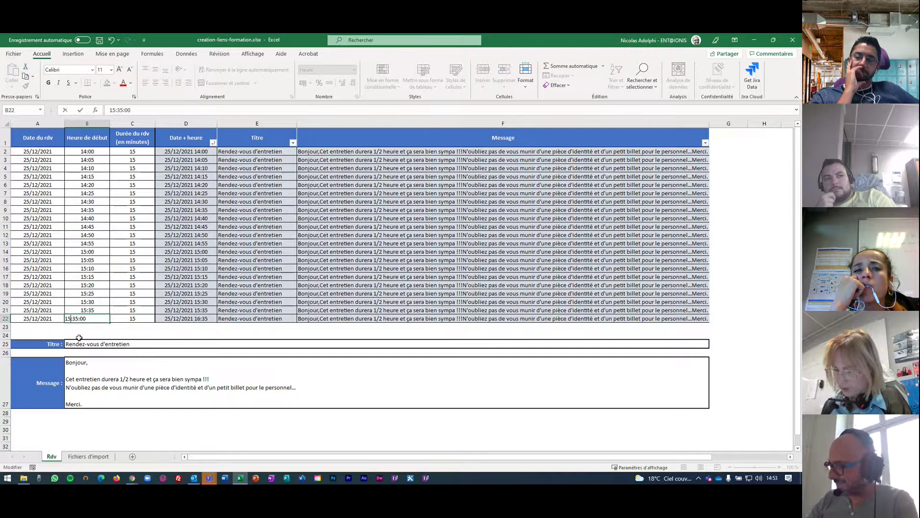
pyautogui.write('04')
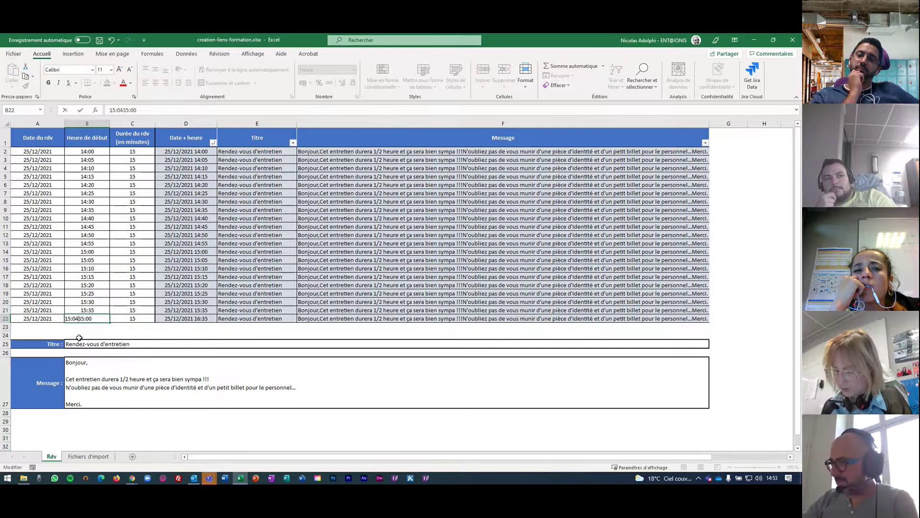
pyautogui.press('Delete')
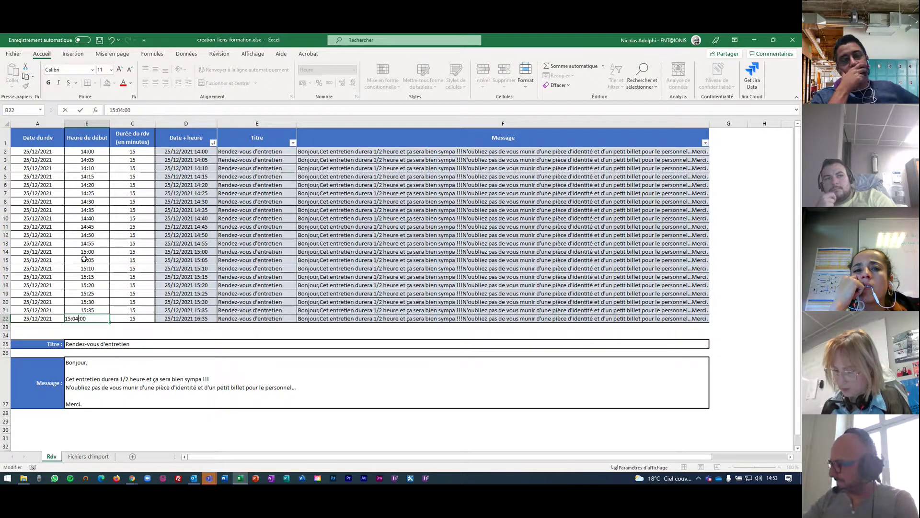
pyautogui.press('BackSpace')
pyautogui.press('BackSpace')
pyautogui.write('40')
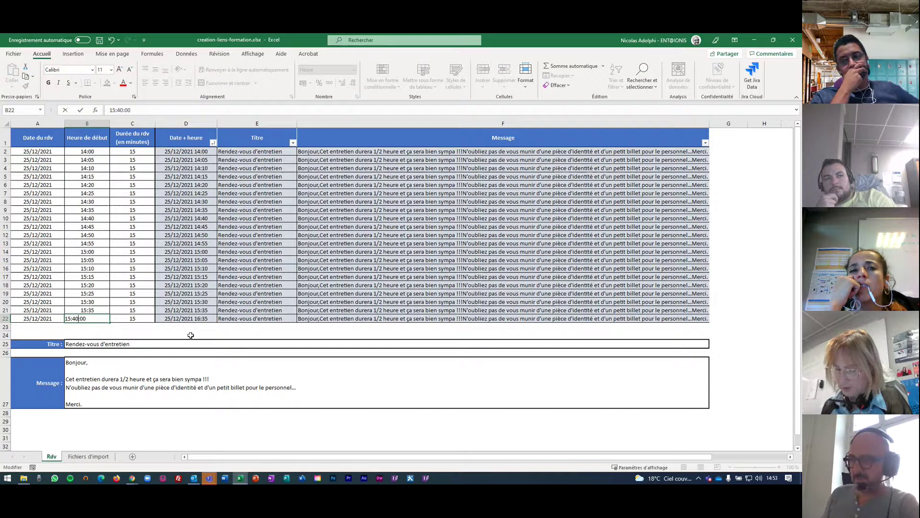
pyautogui.click(126, 421)
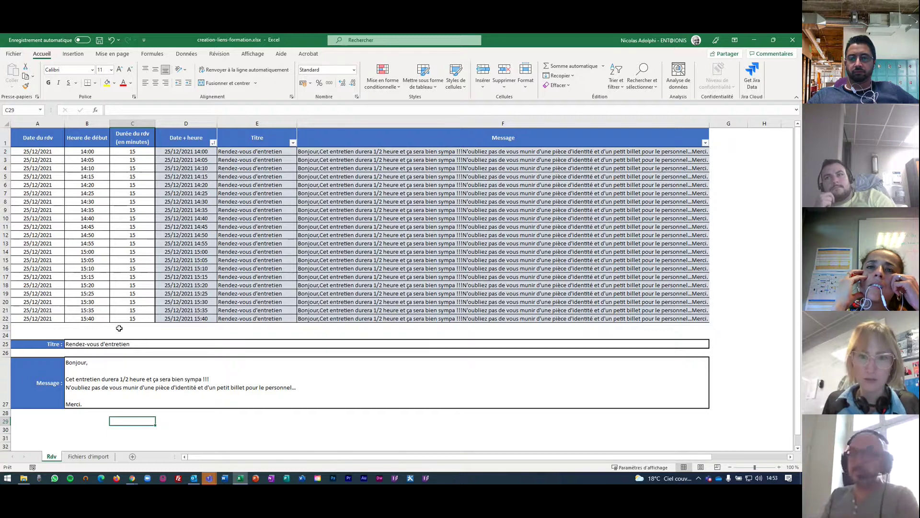
# Step: Insert a row above the last entry of the Fichiers d'import table and wrap the text of its message in D21
pyautogui.click(88, 458)
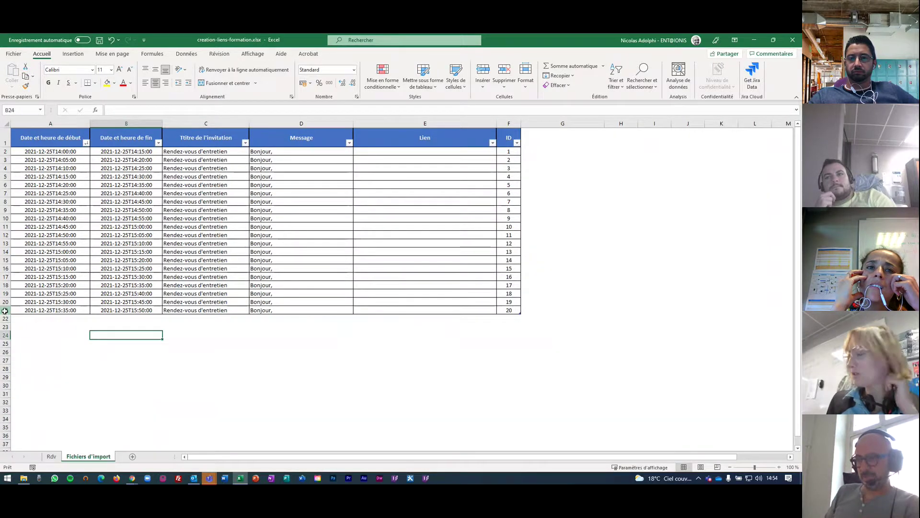
pyautogui.click(4, 310)
pyautogui.rightClick(4, 310)
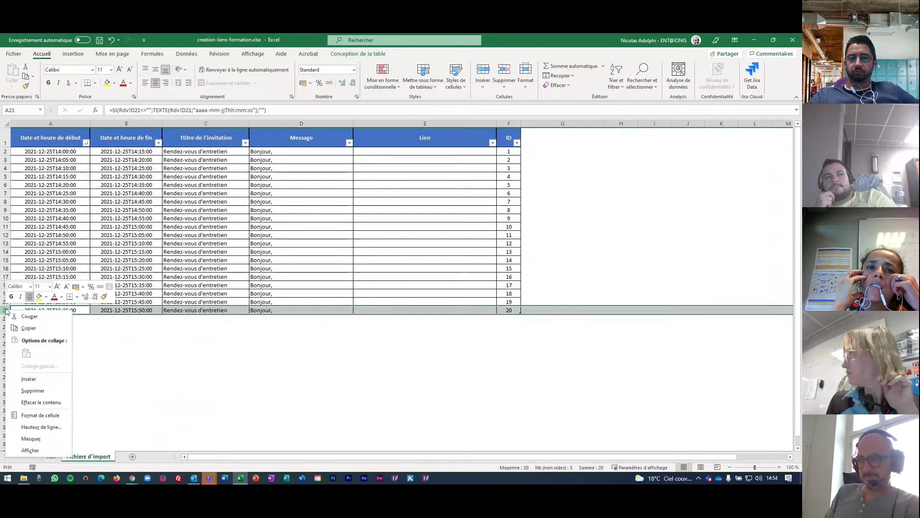
pyautogui.click(29, 379)
pyautogui.click(181, 378)
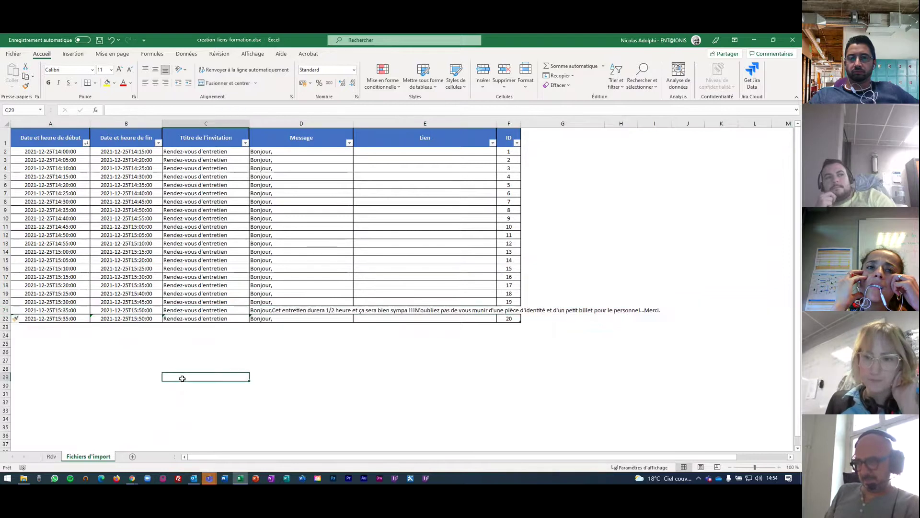
pyautogui.click(303, 311)
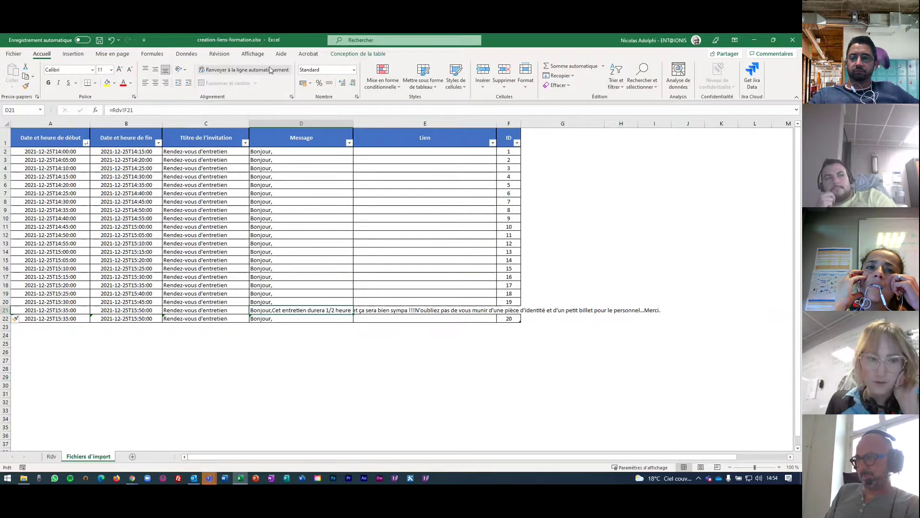
pyautogui.click(244, 69)
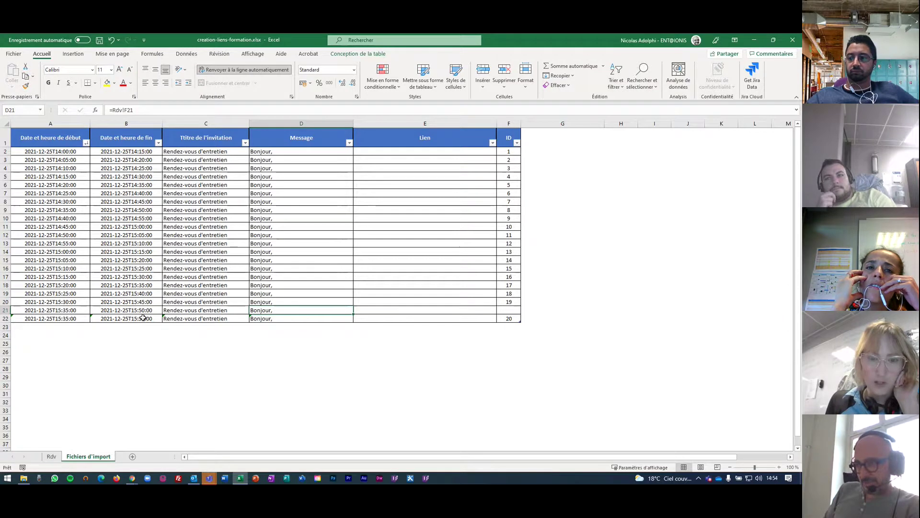
# Step: Number the last two import rows 20 in F21 and 21 in F22
pyautogui.click(509, 310)
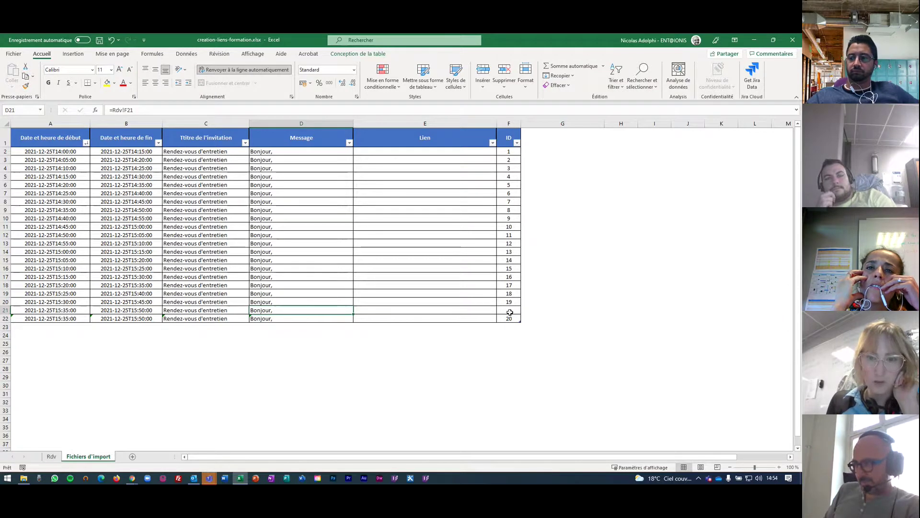
pyautogui.write('20')
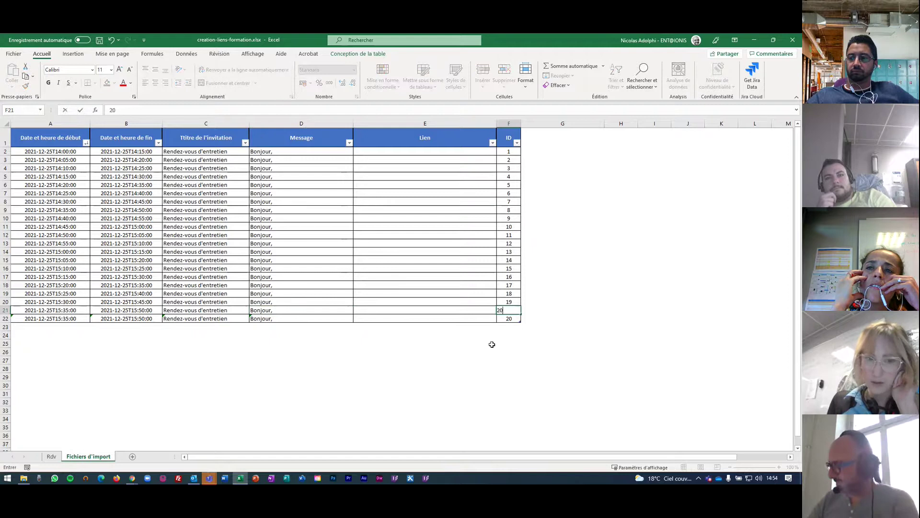
pyautogui.press('Return')
pyautogui.write('21')
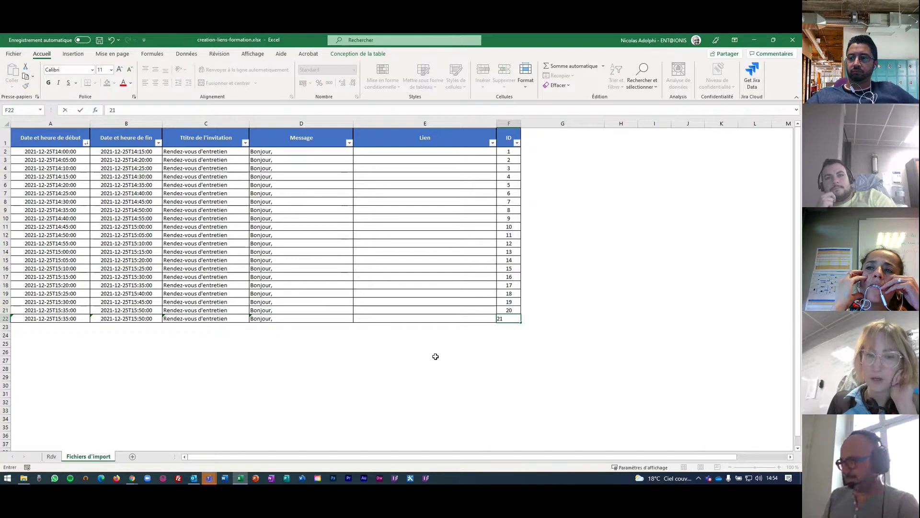
pyautogui.click(407, 356)
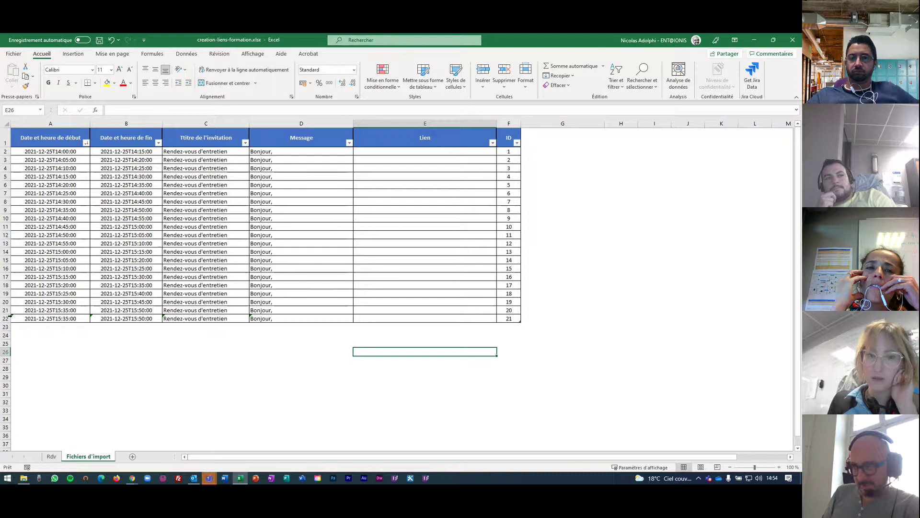
# Step: Restore the calculated column formulas for the end date in B22 and the invitation title in C22
pyautogui.click(9, 316)
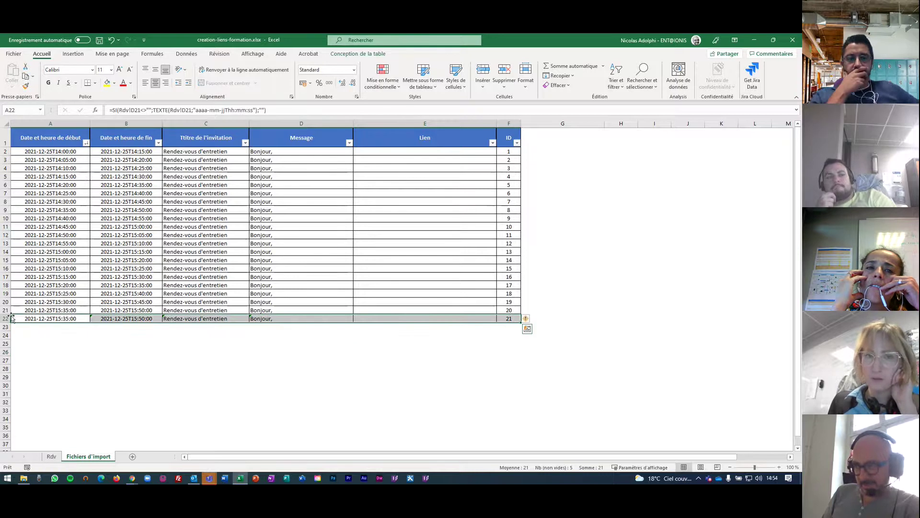
pyautogui.click(95, 320)
pyautogui.click(81, 318)
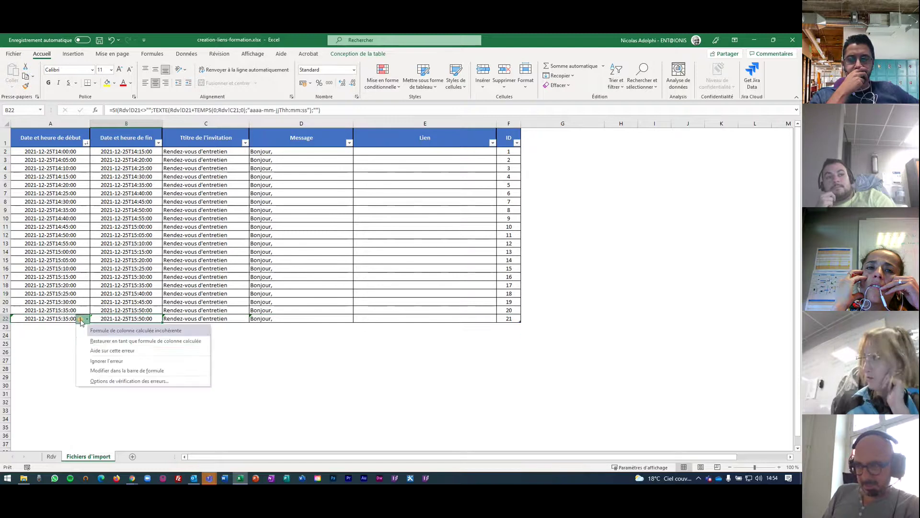
pyautogui.click(103, 341)
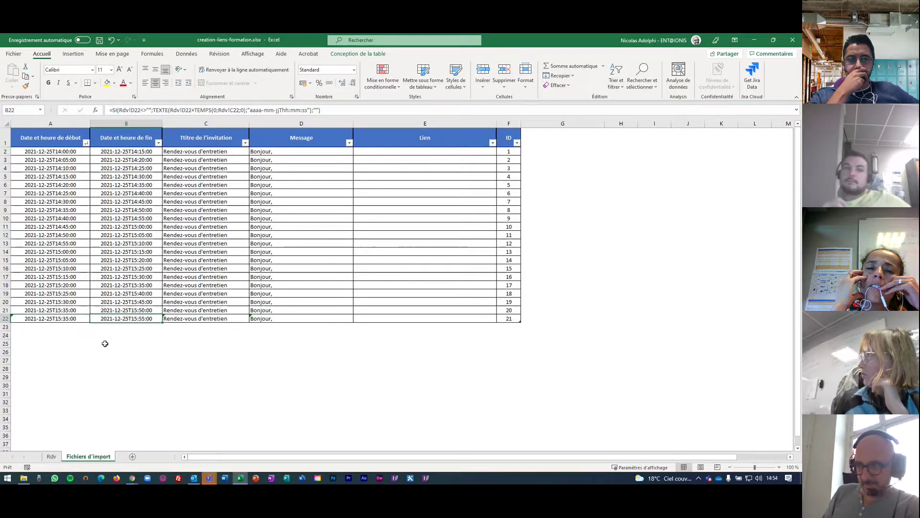
pyautogui.click(173, 319)
pyautogui.click(155, 319)
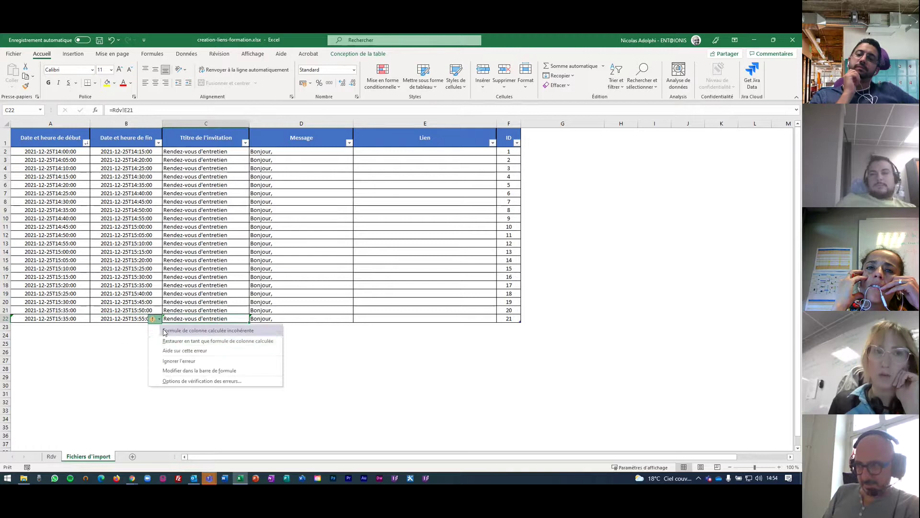
pyautogui.click(185, 342)
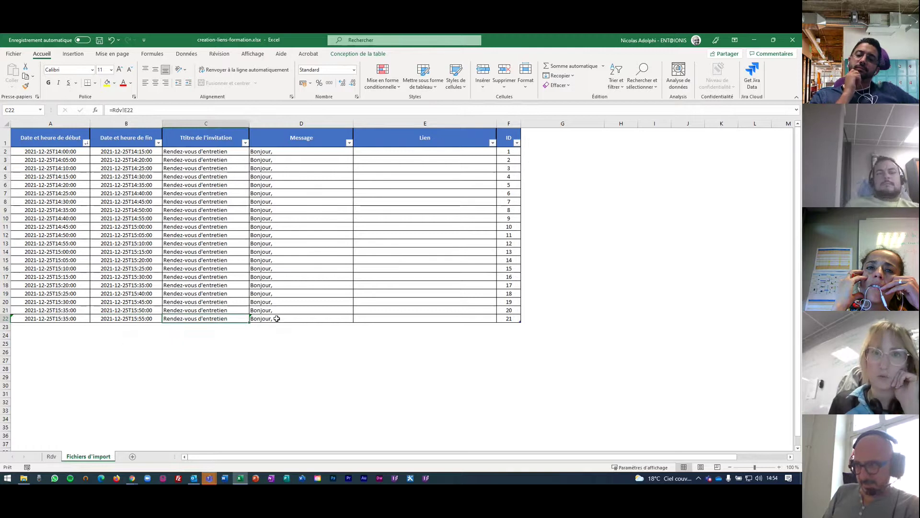
# Step: Restore the calculated column formula for the message in D22
pyautogui.click(251, 322)
pyautogui.click(241, 319)
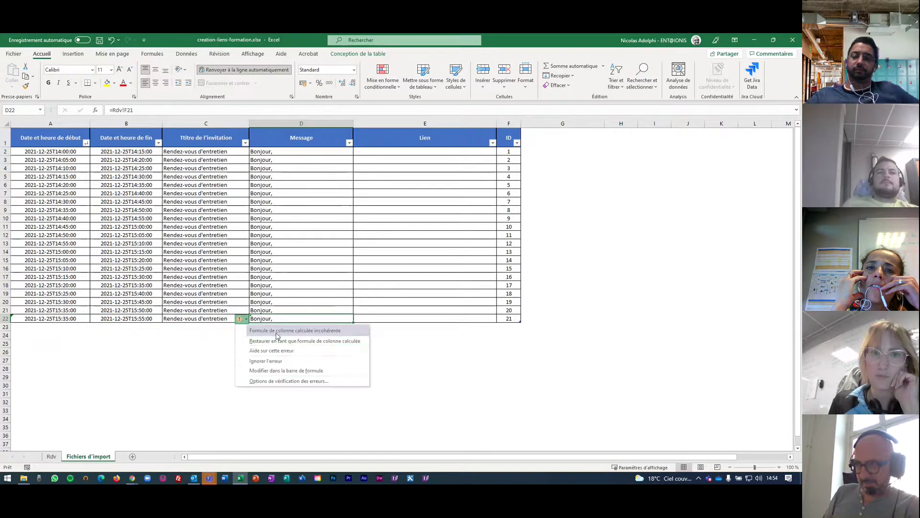
pyautogui.click(286, 341)
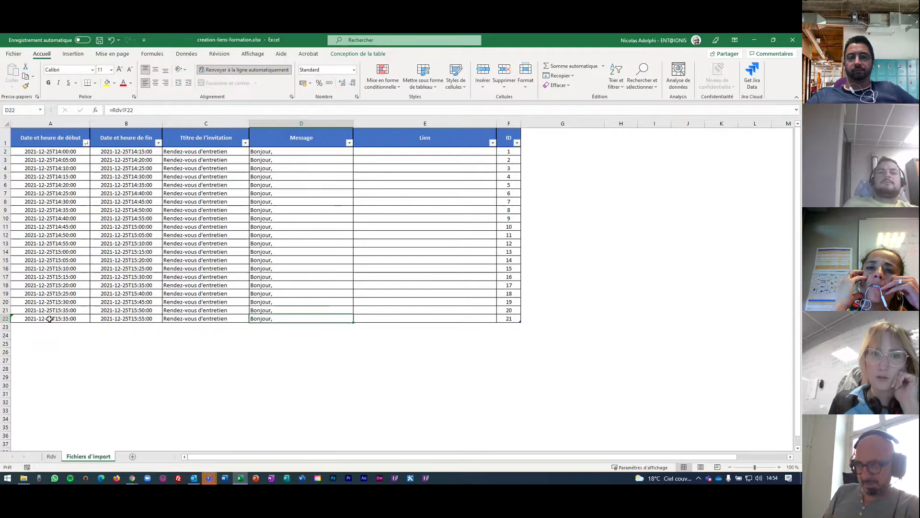
pyautogui.click(13, 317)
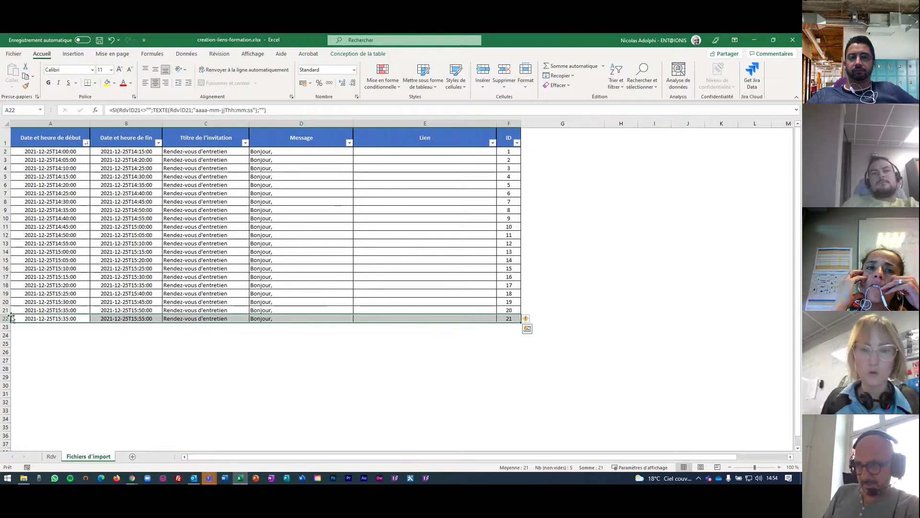
pyautogui.rightClick(11, 317)
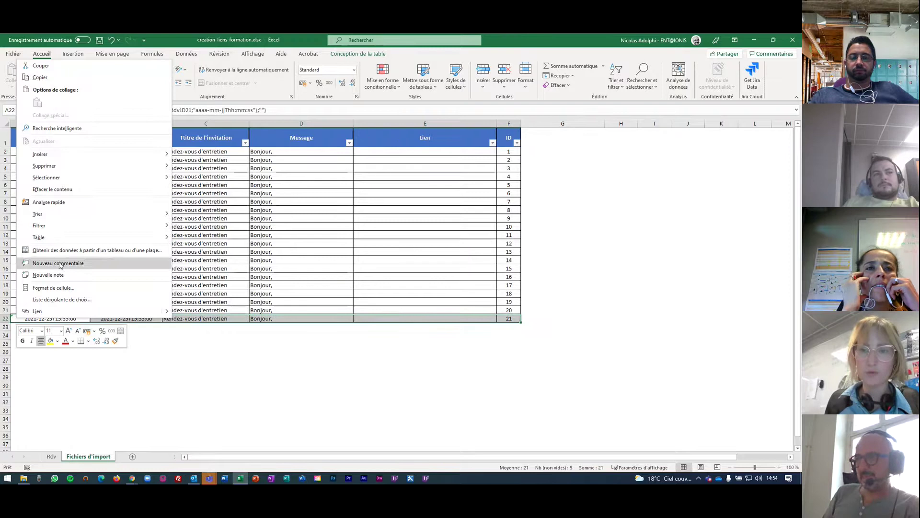
pyautogui.press('Escape')
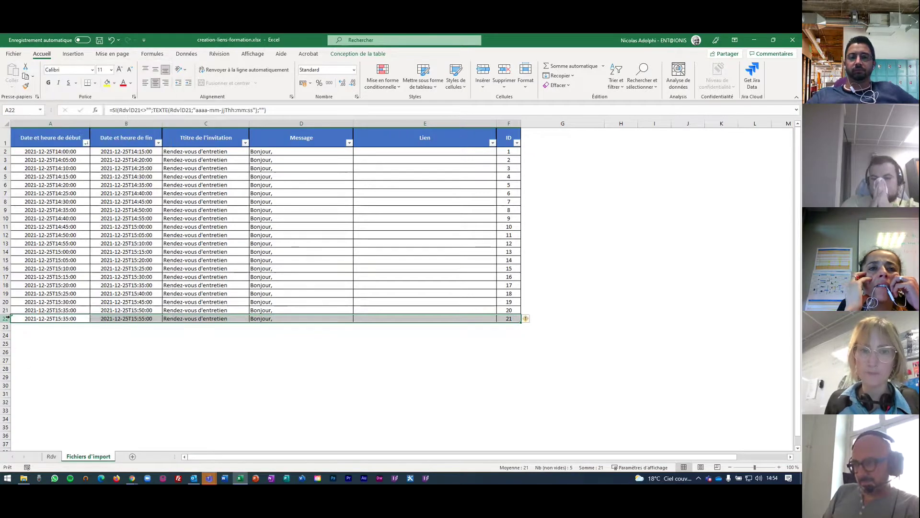
# Step: Try to apply the start date formula of A22 throughout the start date column
pyautogui.doubleClick(76, 319)
pyautogui.click(156, 351)
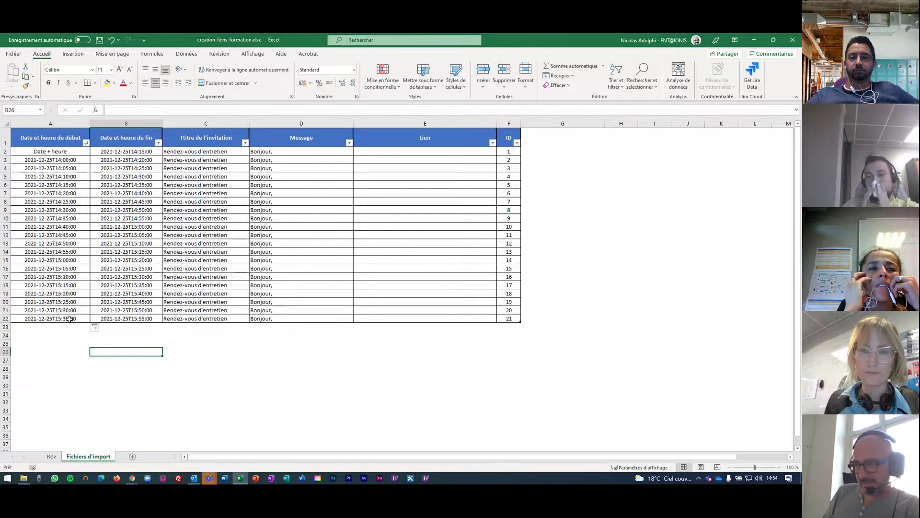
pyautogui.click(246, 366)
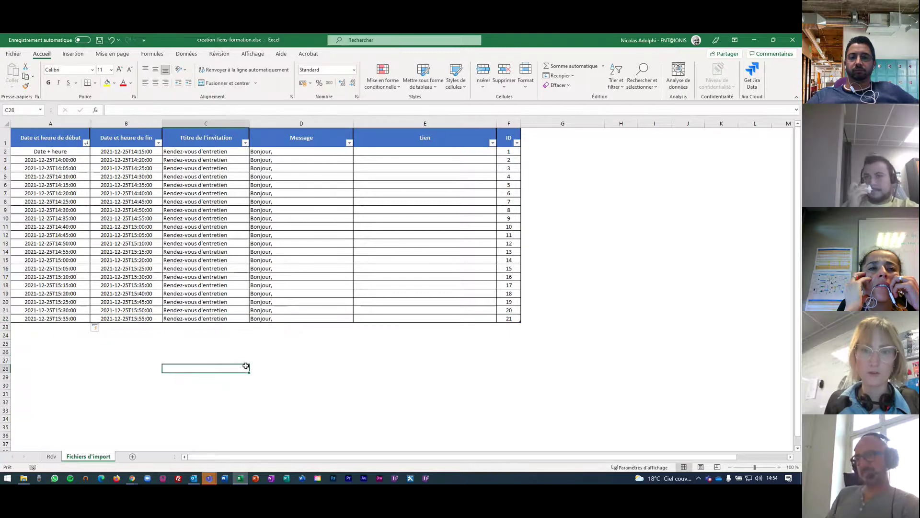
# Step: Inspect the start date formulas in A22 and A2 and compare the import table with the Rdv appointments
pyautogui.click(84, 318)
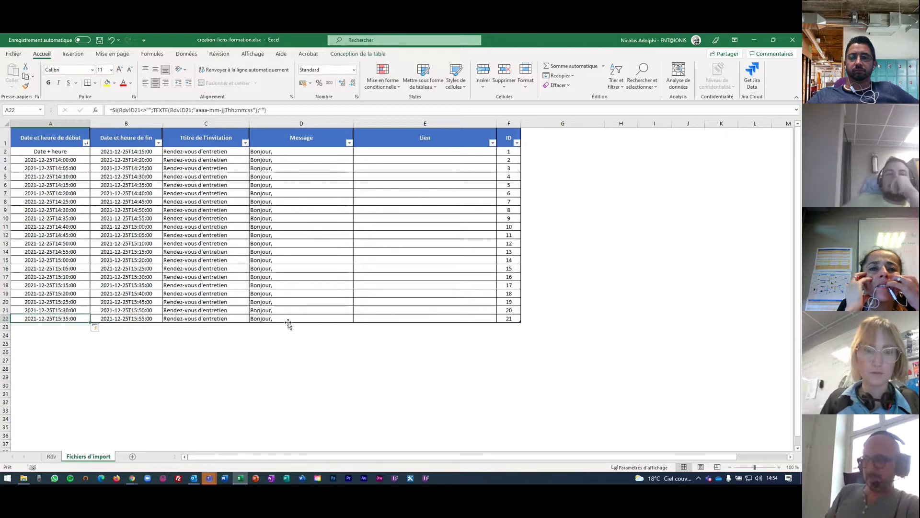
pyautogui.click(51, 457)
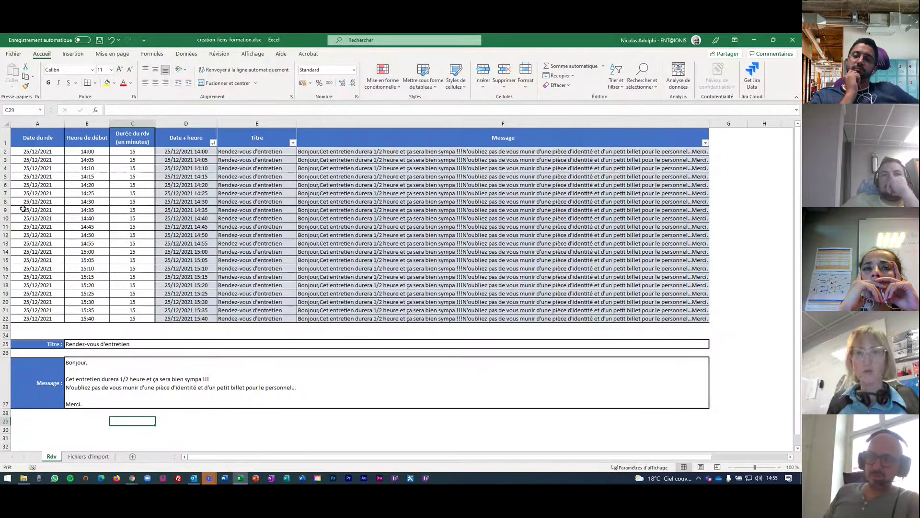
pyautogui.click(94, 460)
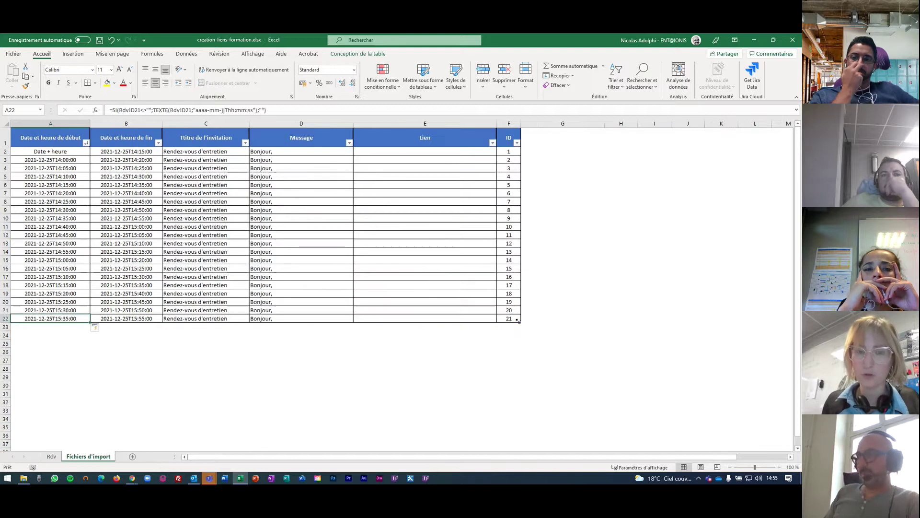
pyautogui.click(201, 380)
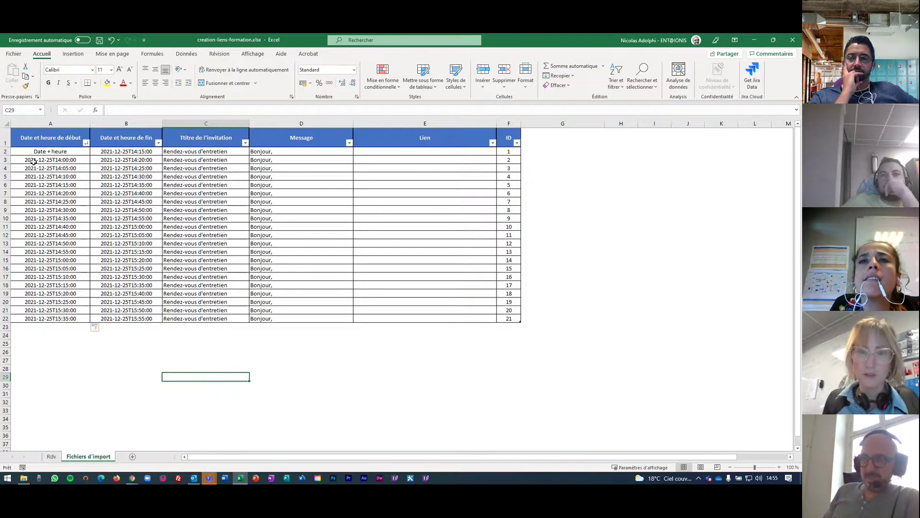
pyautogui.click(56, 152)
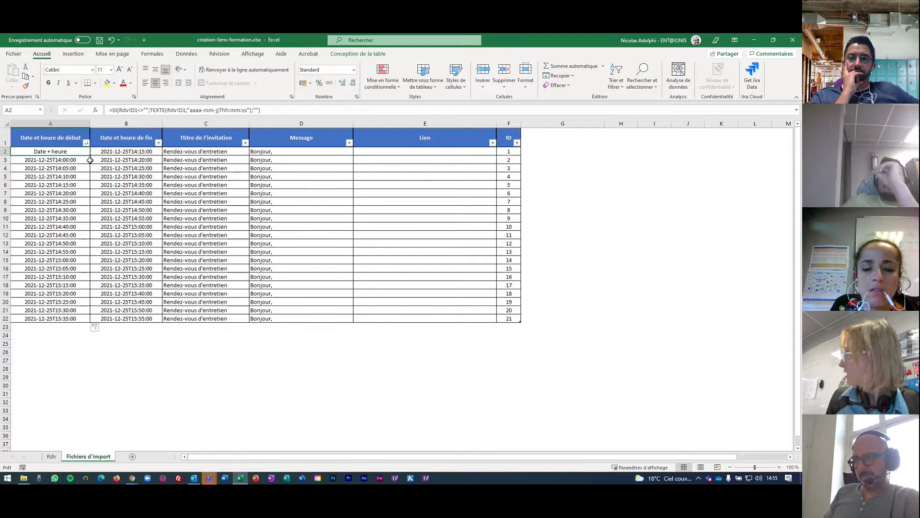
# Step: Undo the formula change in the start date column and the message formula restoration in D22
pyautogui.click(195, 374)
pyautogui.hotkey('ctrl', 'z')
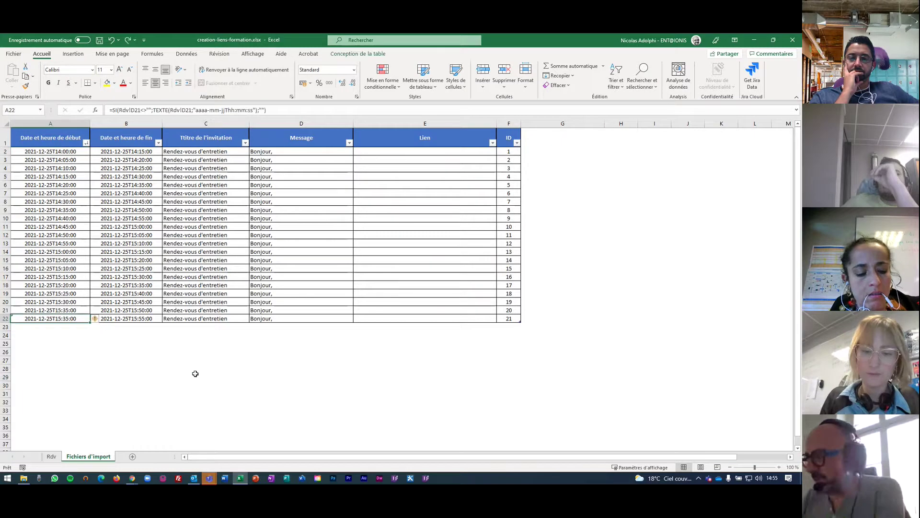
pyautogui.press('Right')
pyautogui.press('Right')
pyautogui.press('Right')
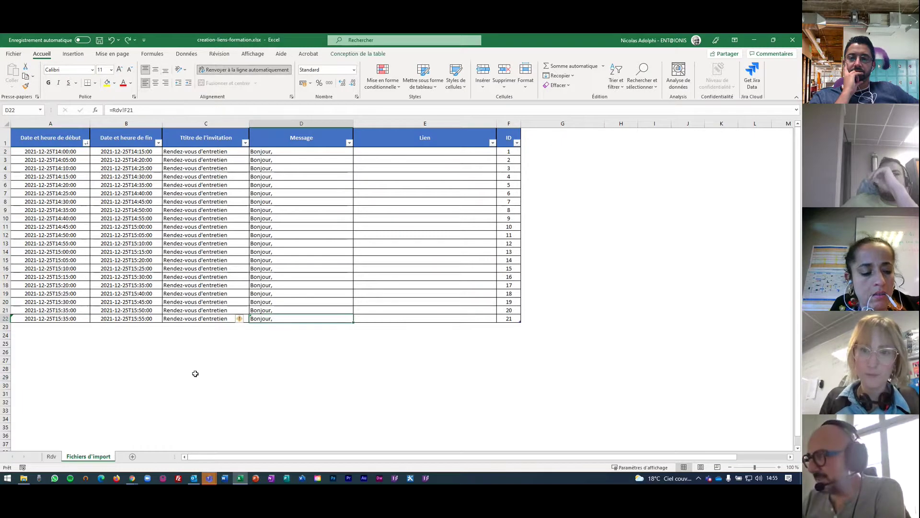
# Step: Undo the addition of row 22 to the import table
pyautogui.press('Left')
pyautogui.press('Left')
pyautogui.press('Left')
pyautogui.hotkey('ctrl', 'z')
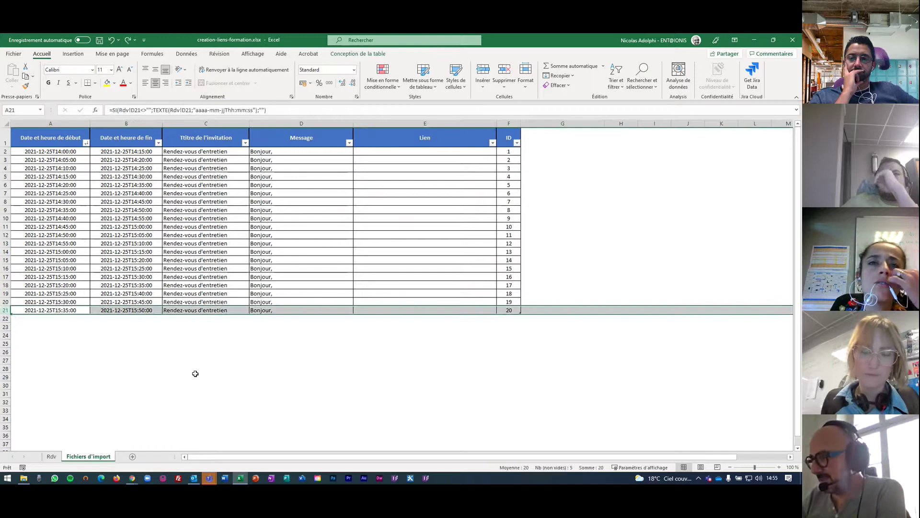
# Step: Undo the edits to the extra appointment row 22 on the Rdv sheet, its insertion, and the last change to the message text
pyautogui.hotkey('ctrl', 'z')
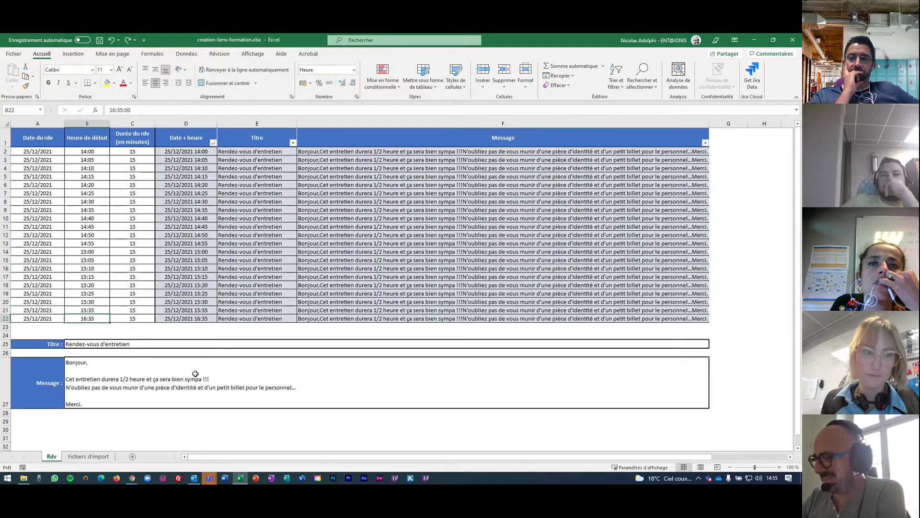
pyautogui.hotkey('ctrl', 'z')
pyautogui.hotkey('ctrl', 'z')
pyautogui.hotkey('ctrl', 'z')
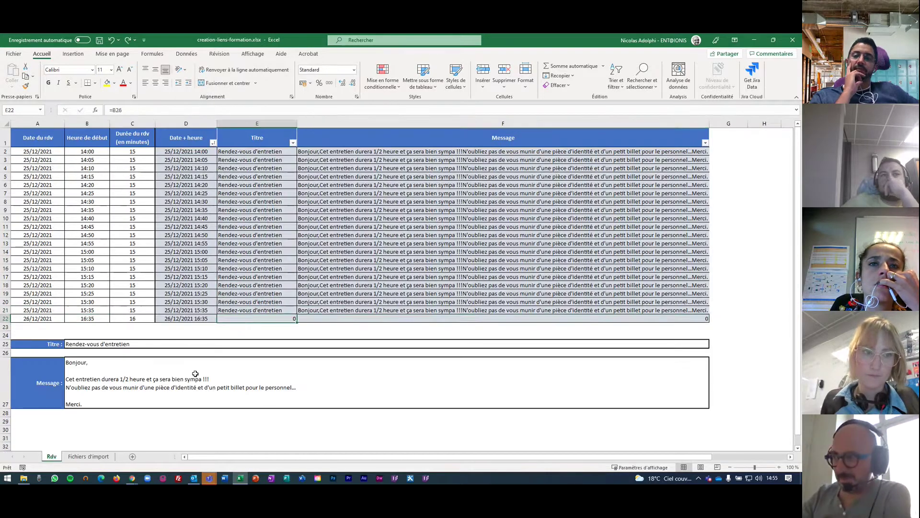
pyautogui.hotkey('ctrl', 'z')
pyautogui.hotkey('ctrl', 'z')
pyautogui.hotkey('ctrl', 'z')
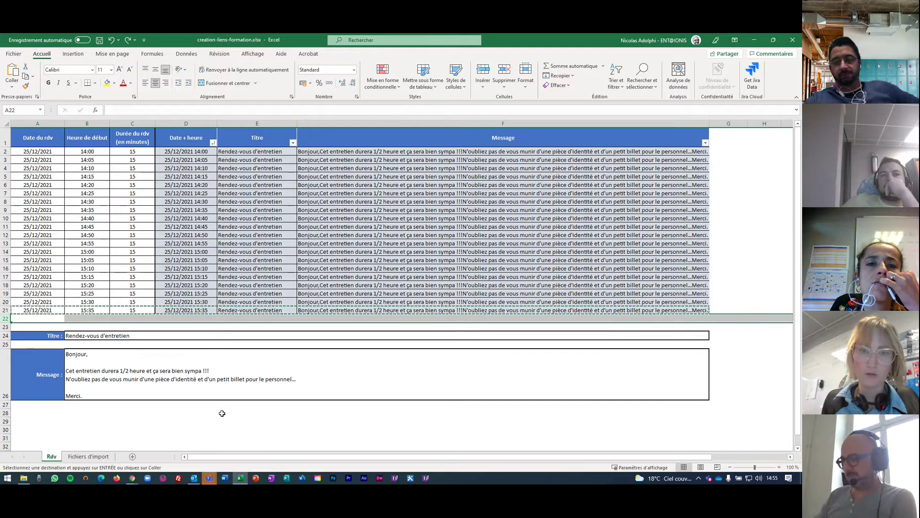
pyautogui.hotkey('ctrl', 'z')
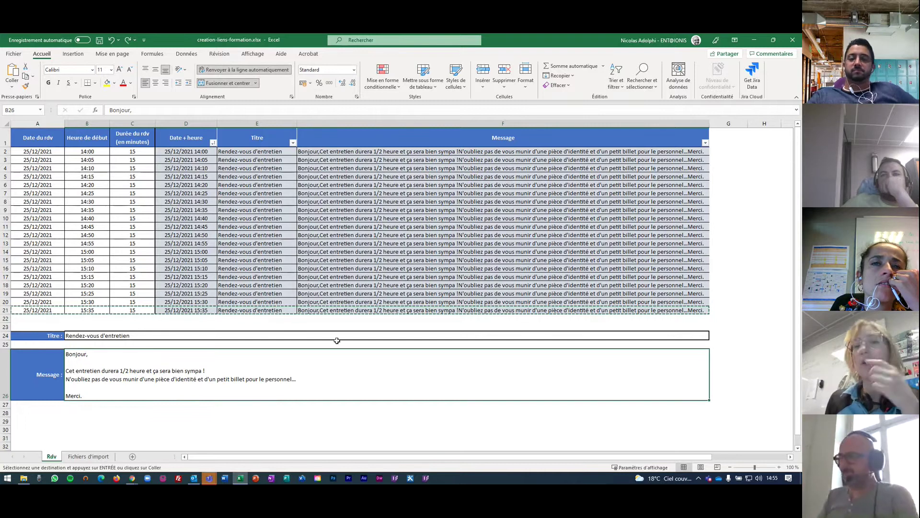
# Step: Check the date and time formula in D2 of Rdv, and save the workbook from the Fichiers d'import sheet
pyautogui.click(328, 445)
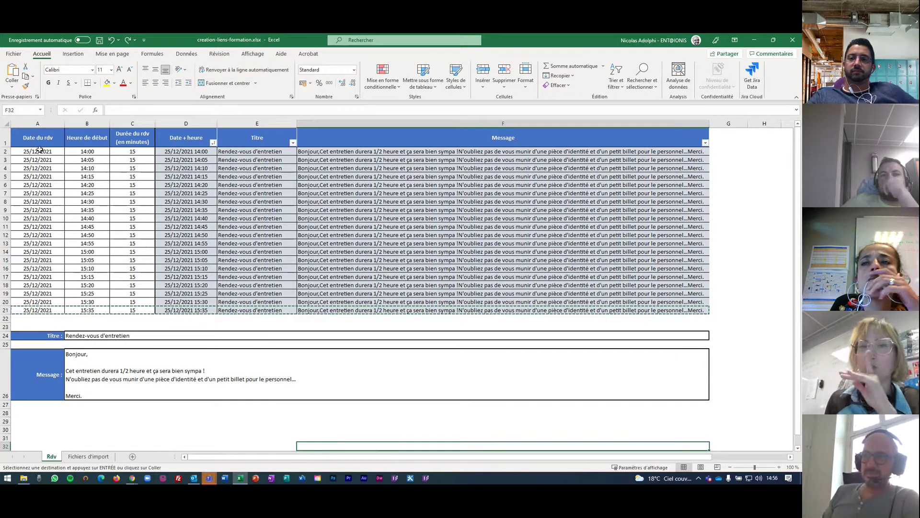
pyautogui.click(188, 152)
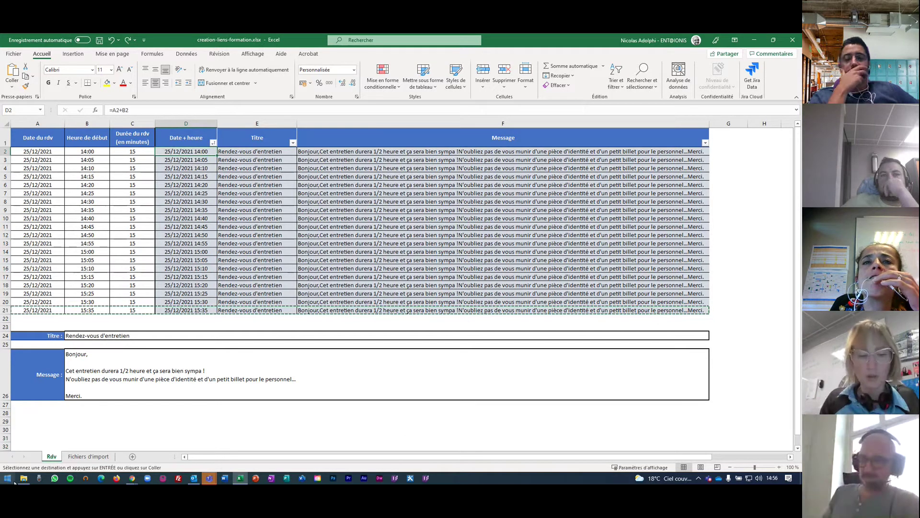
pyautogui.click(88, 456)
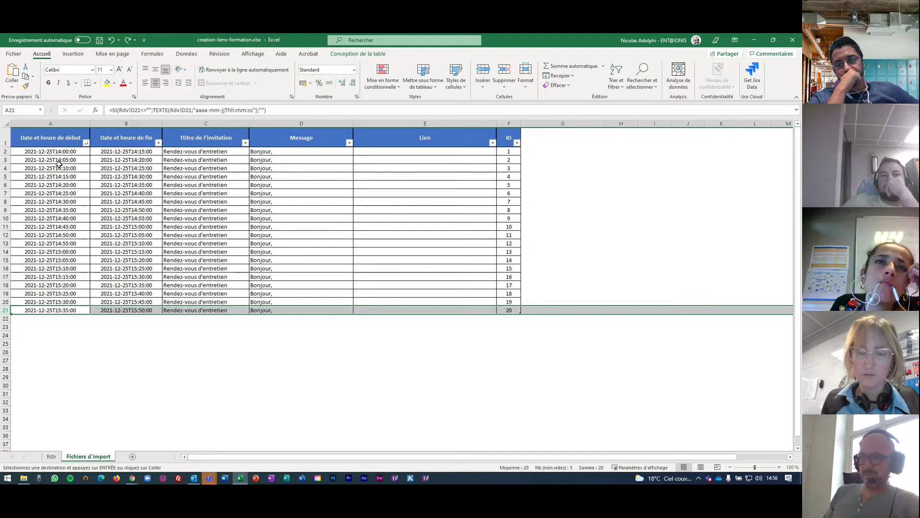
pyautogui.click(98, 385)
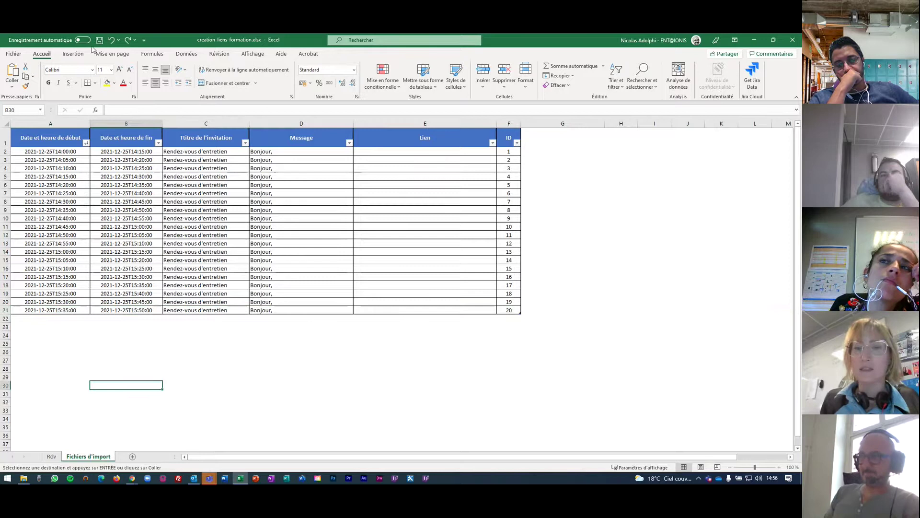
pyautogui.click(100, 43)
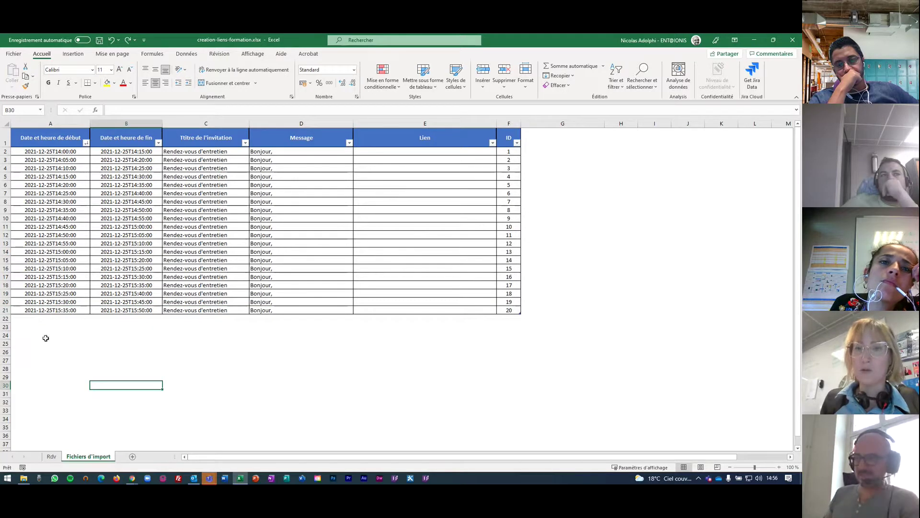
# Step: Turn text wrapping off and back on for the first message cell, D2, of the import table
pyautogui.click(83, 355)
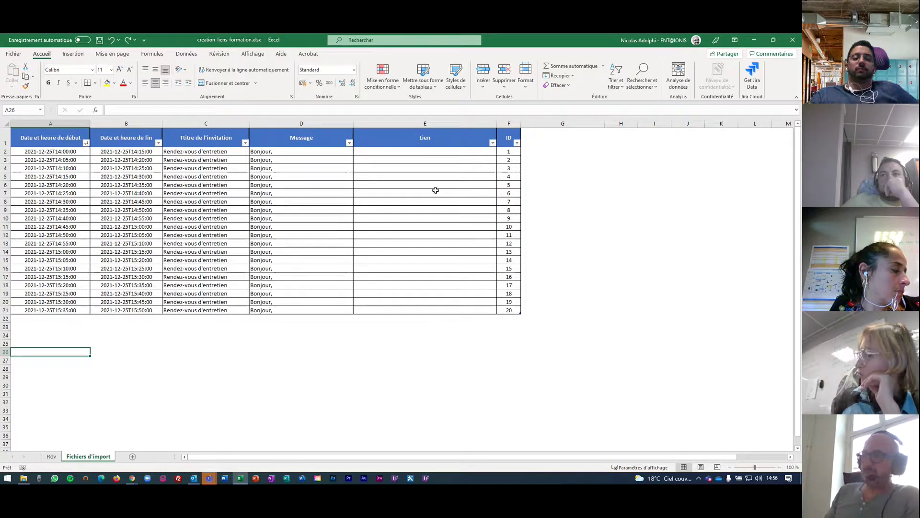
pyautogui.click(282, 154)
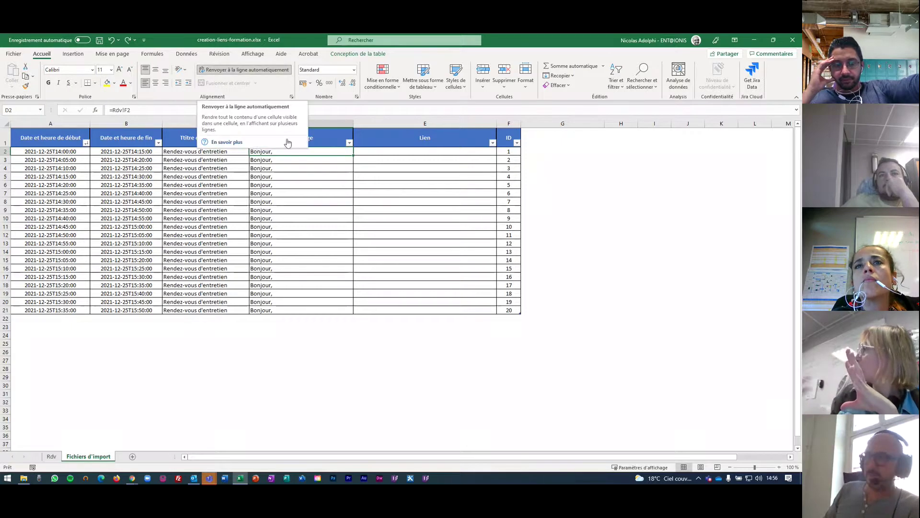
pyautogui.click(257, 71)
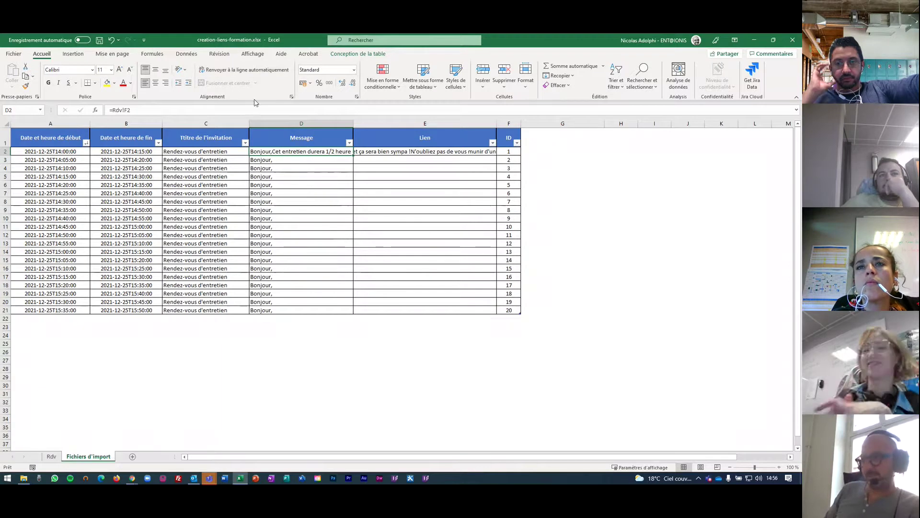
pyautogui.click(250, 70)
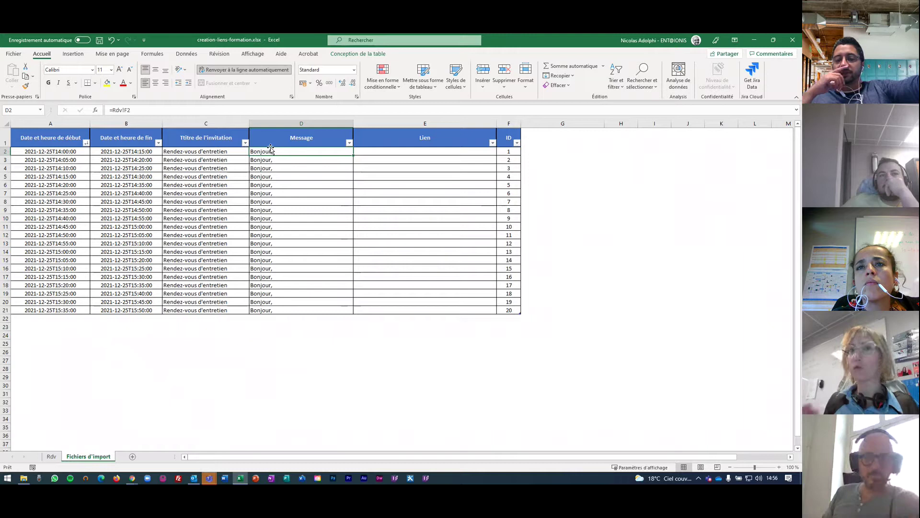
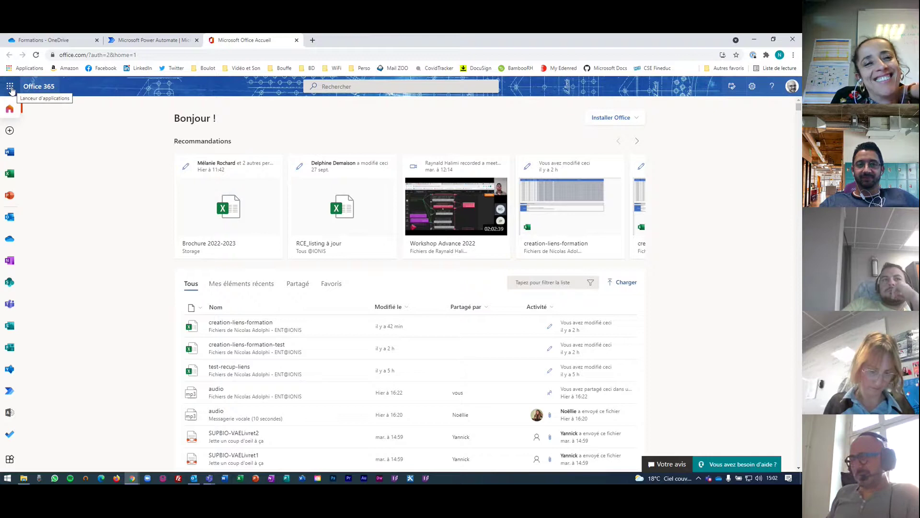
# Step: Locate Power Automate among the Office 365 applications, close the Office home page and return to the Power Automate home page
pyautogui.click(10, 88)
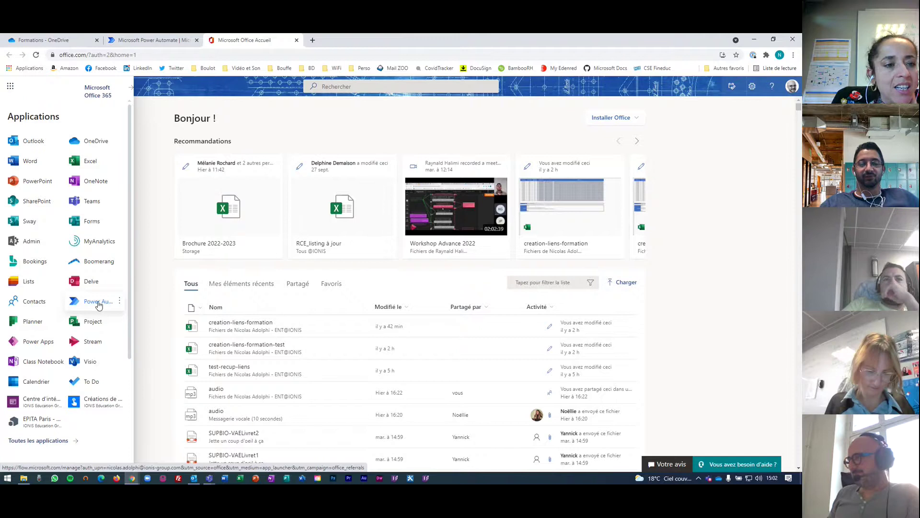
pyautogui.click(297, 40)
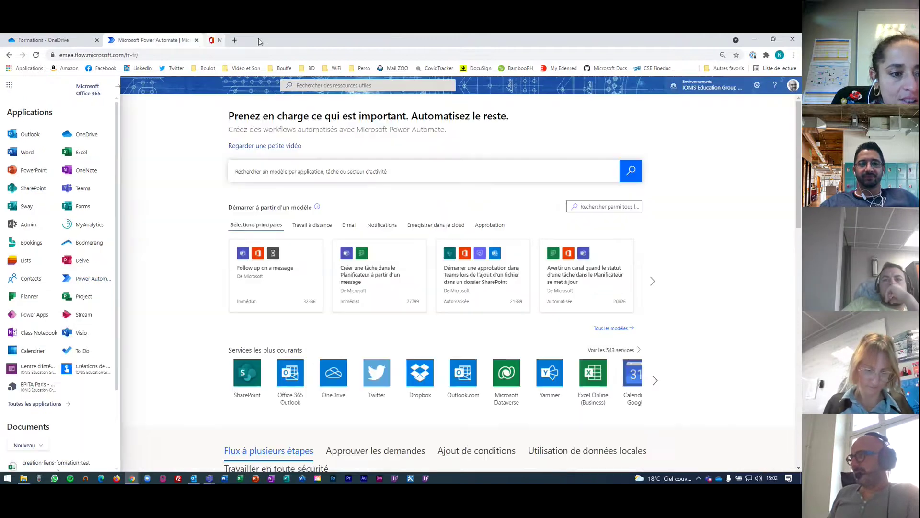
pyautogui.click(133, 120)
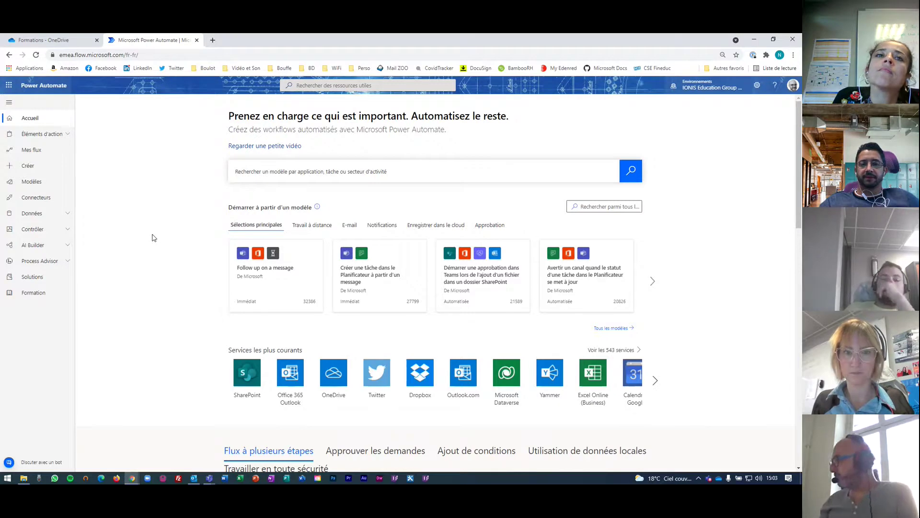
# Step: Create an instant cloud flow named "Formation liens Teams" with the trigger Déclencher manuellement un flux
pyautogui.click(30, 167)
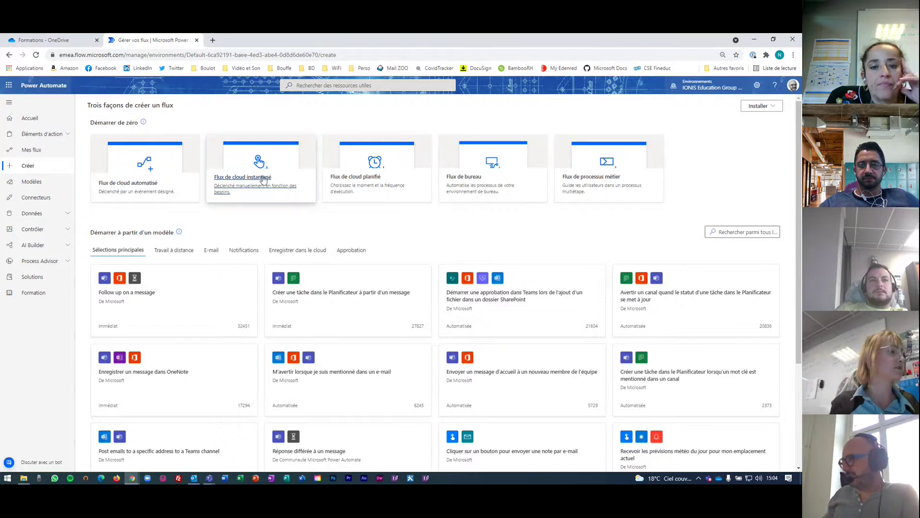
pyautogui.click(263, 179)
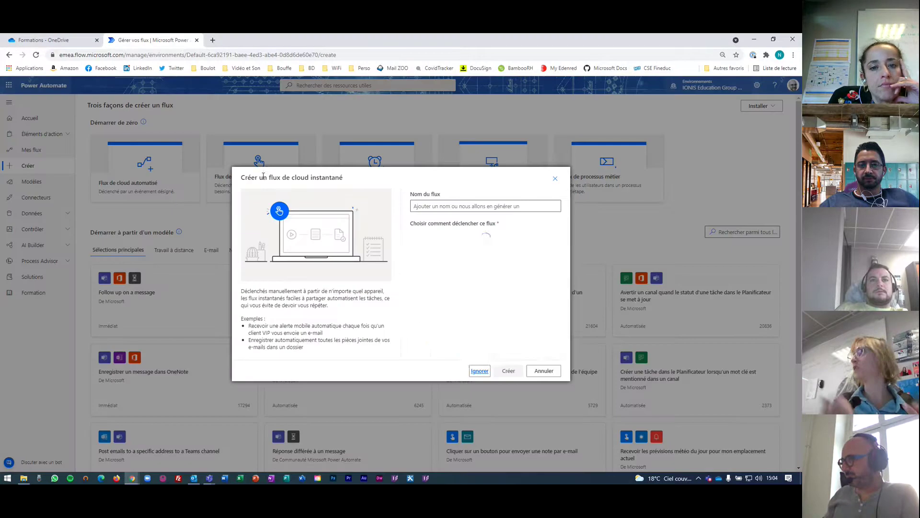
pyautogui.click(472, 207)
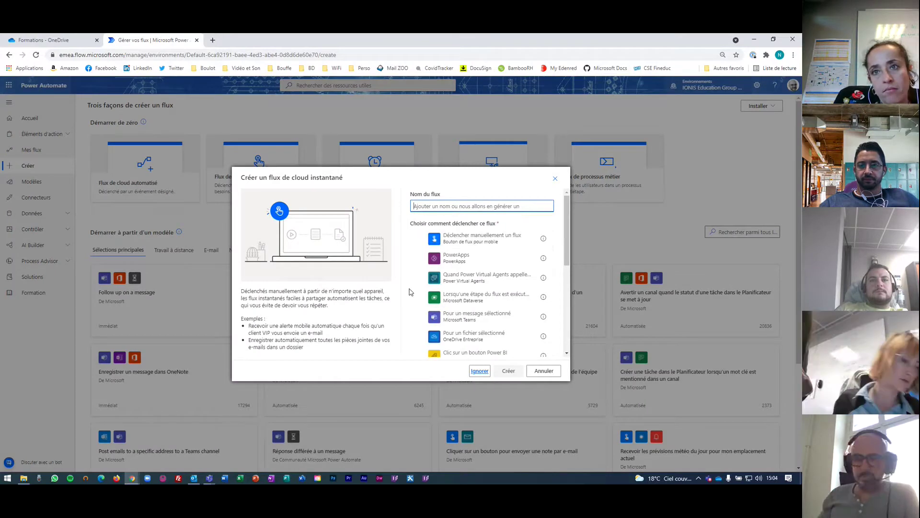
pyautogui.write('Formation li')
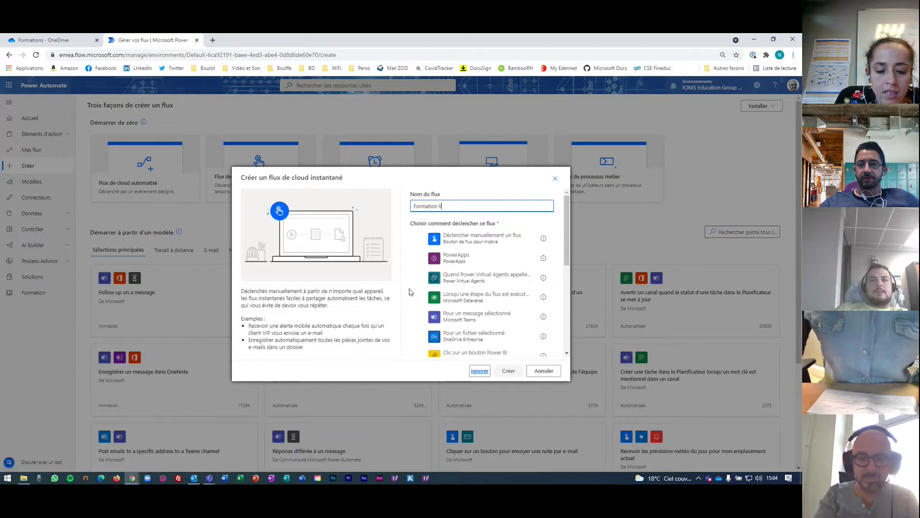
pyautogui.write('ens ')
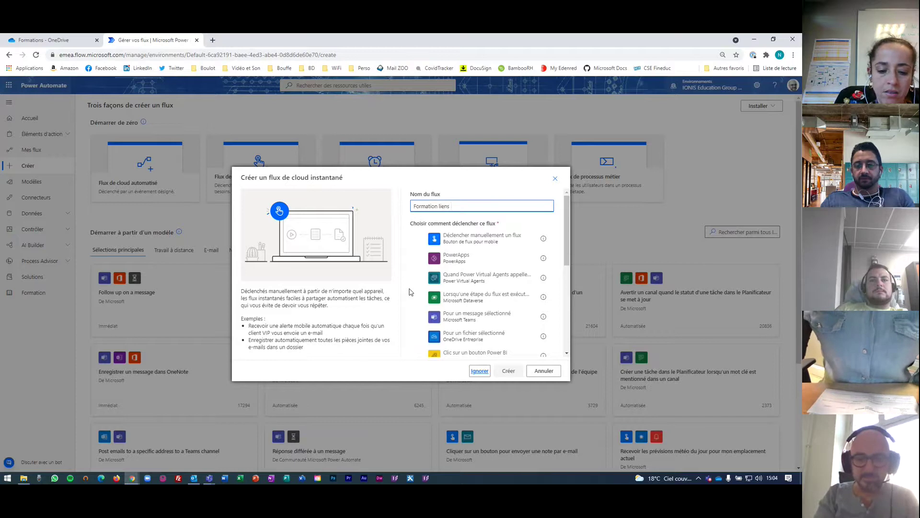
pyautogui.write('Teams')
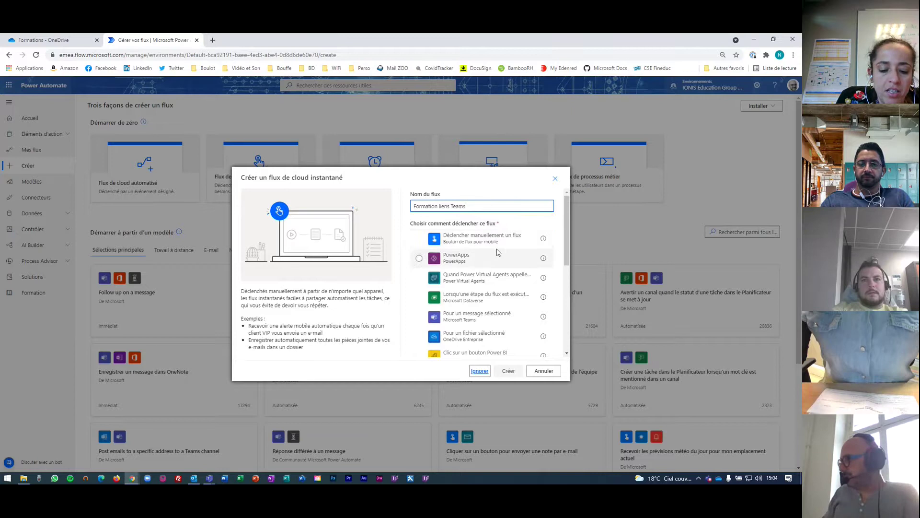
pyautogui.click(514, 370)
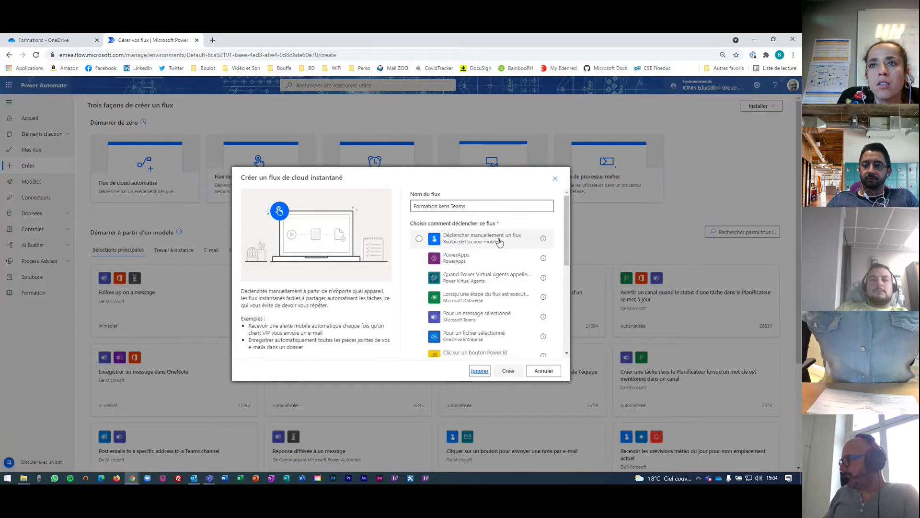
pyautogui.click(456, 243)
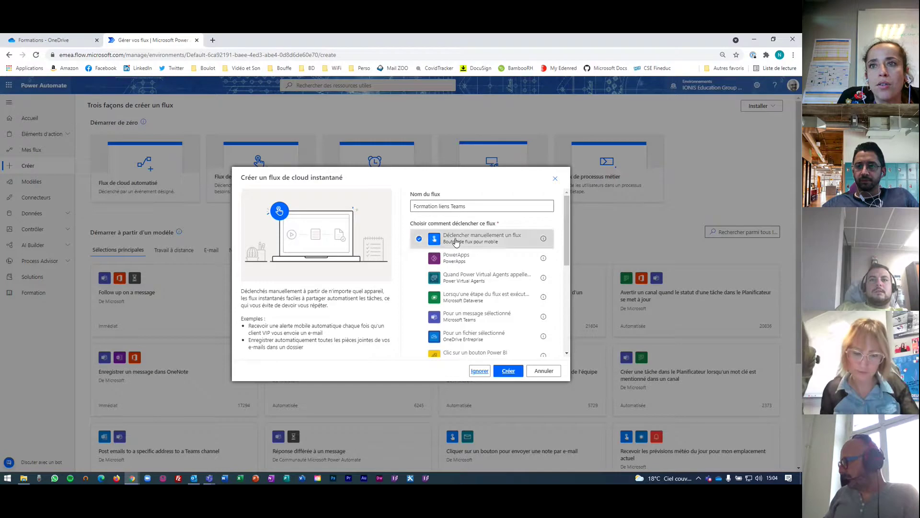
pyautogui.click(508, 372)
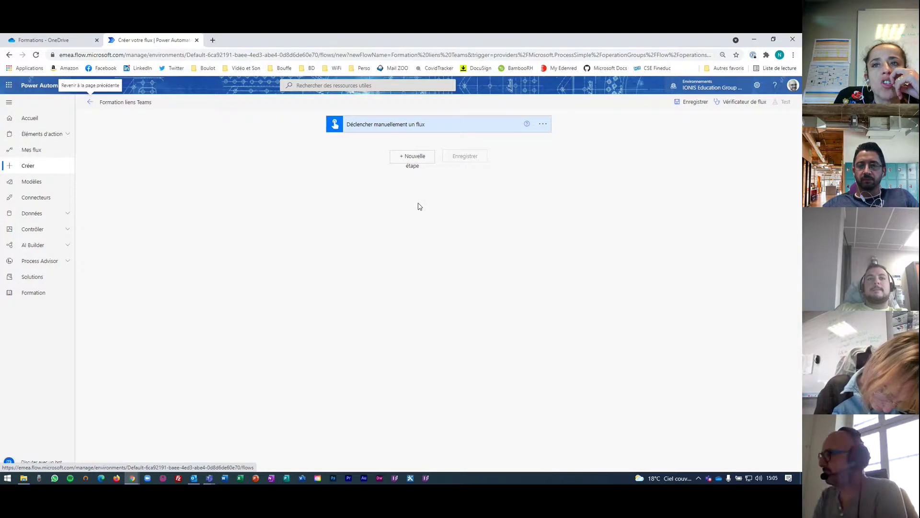
# Step: Add the Excel Online (Business) action Lister les lignes présentes dans un tableau as a new step after the trigger
pyautogui.click(414, 156)
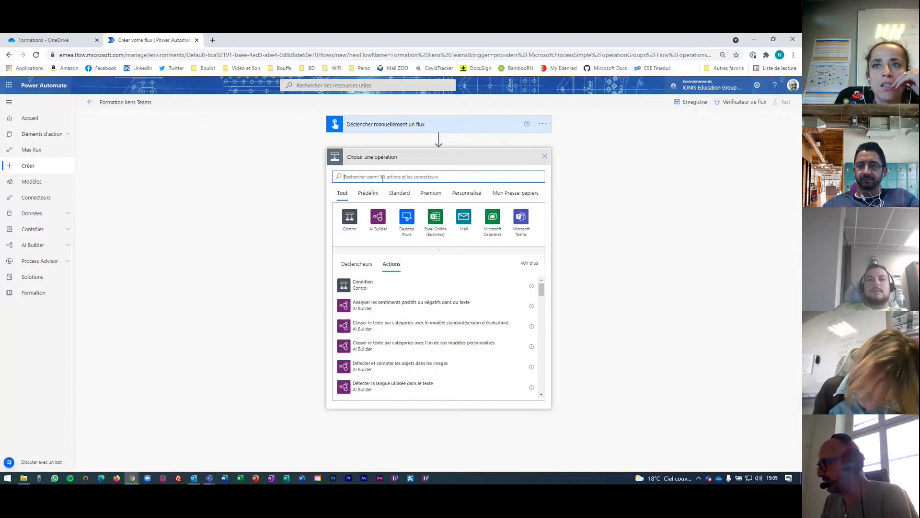
pyautogui.click(436, 219)
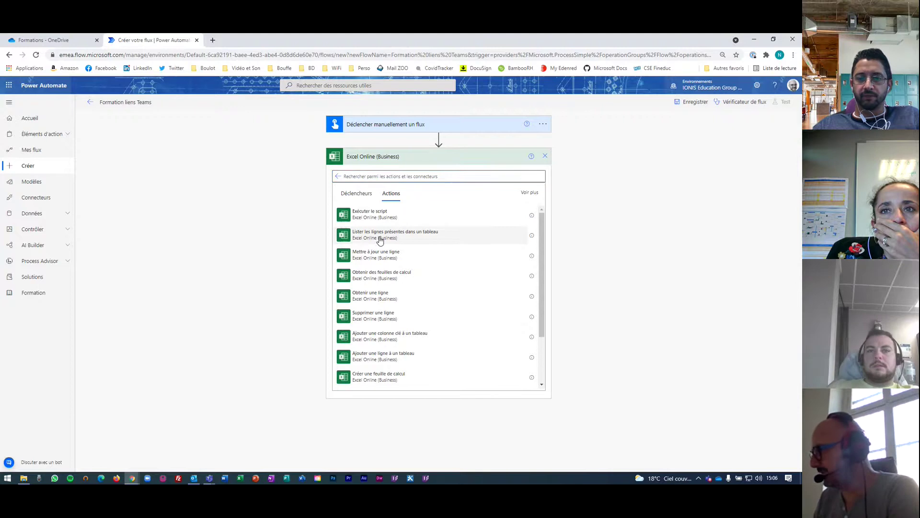
pyautogui.click(381, 238)
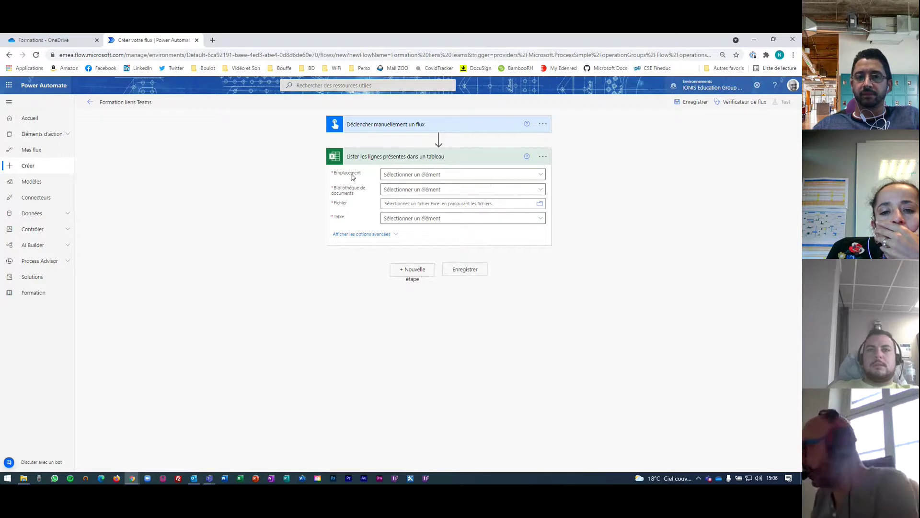
# Step: Point the Excel action to /Formations/creation-liens-formation.xlsx, with location OneDrive for Business and document library OneDrive
pyautogui.click(529, 176)
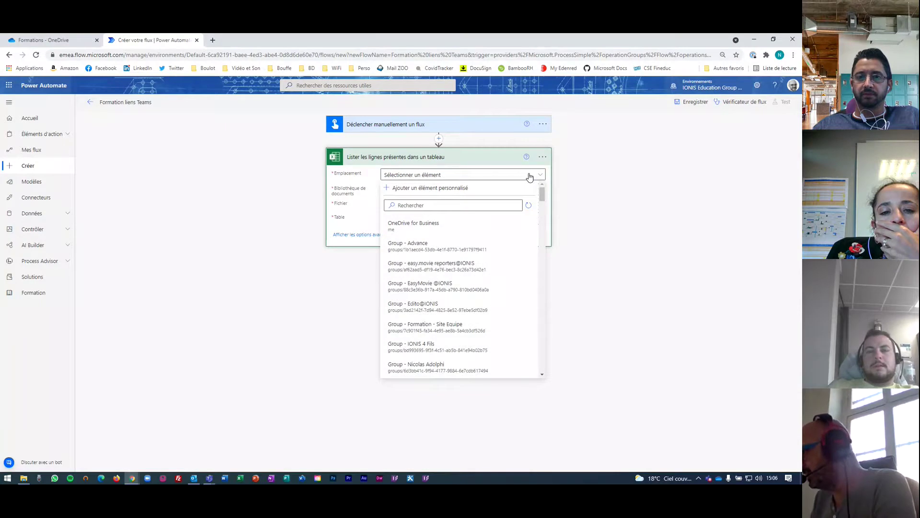
pyautogui.click(431, 226)
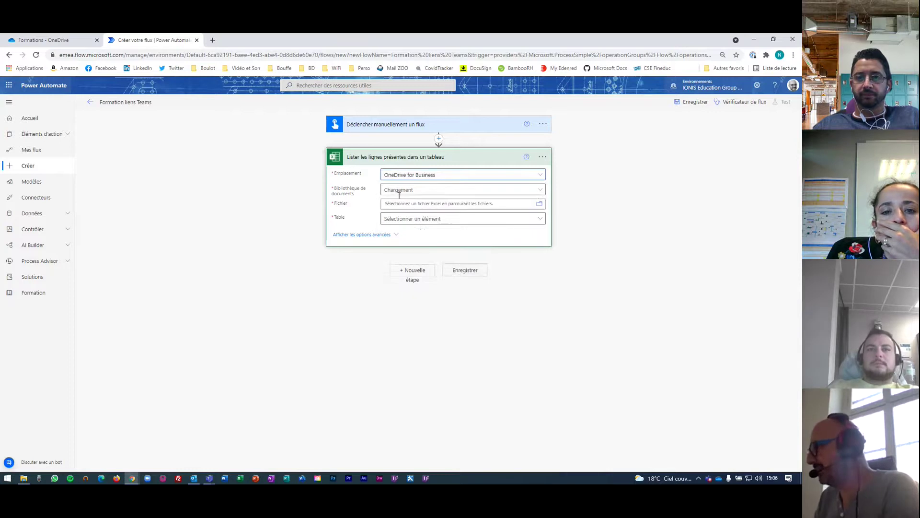
pyautogui.click(497, 191)
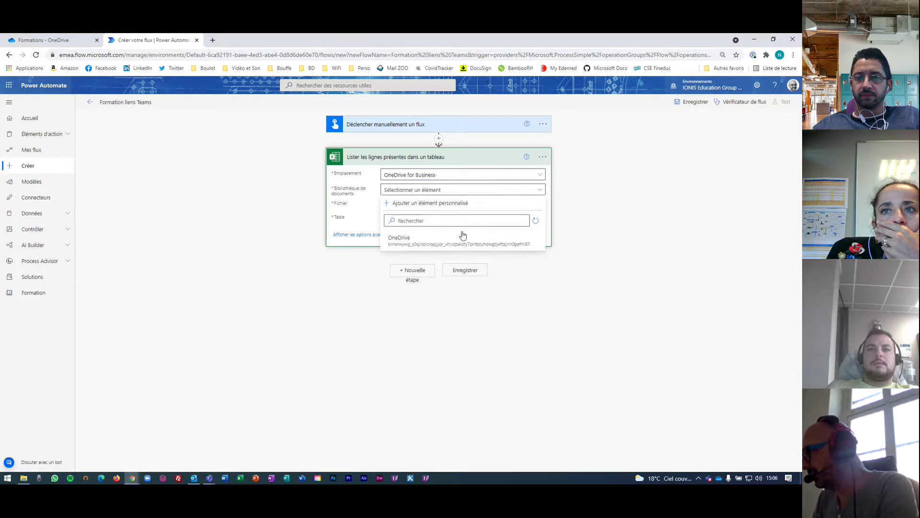
pyautogui.click(435, 246)
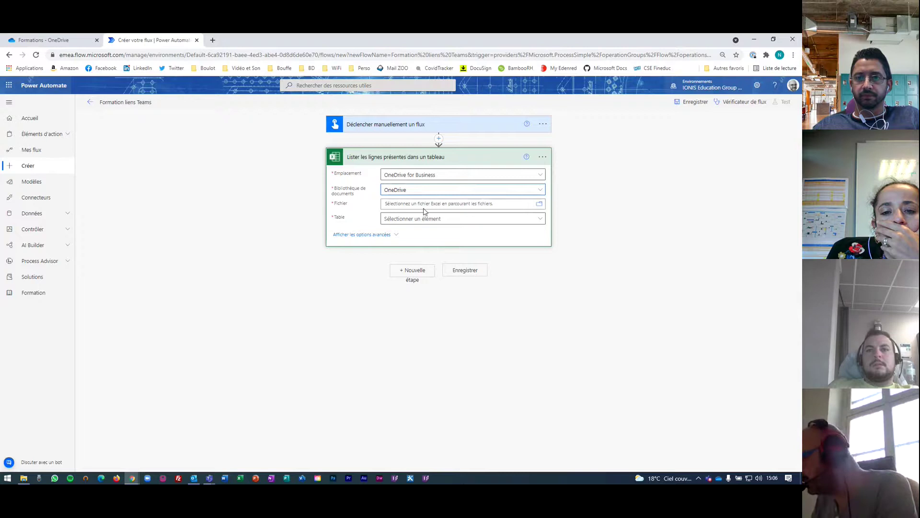
pyautogui.click(540, 206)
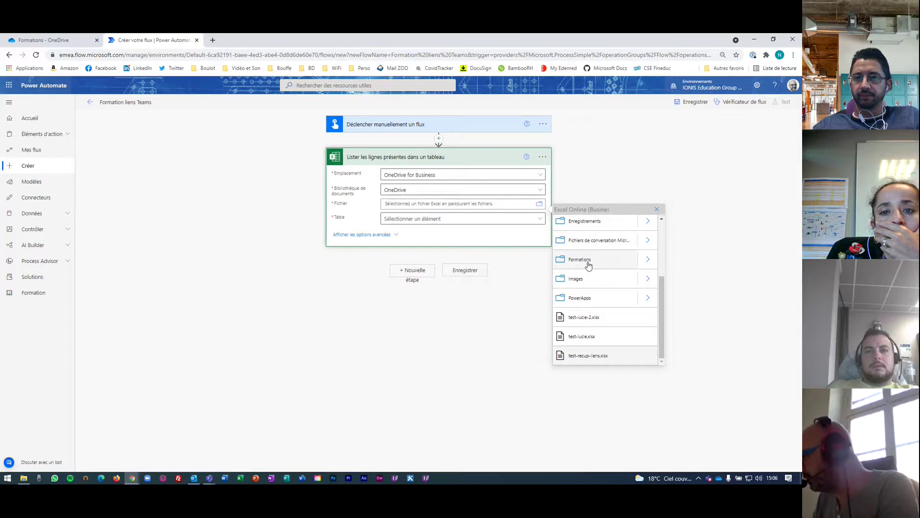
pyautogui.click(650, 262)
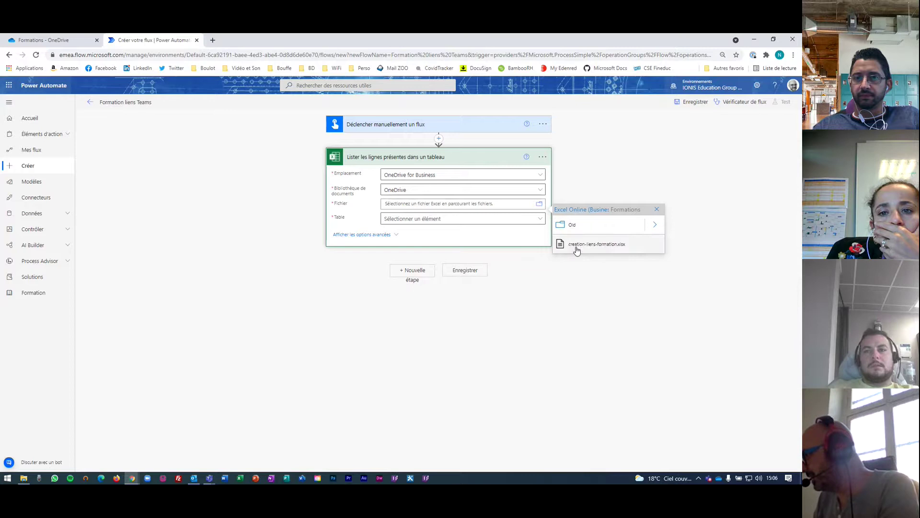
pyautogui.click(614, 245)
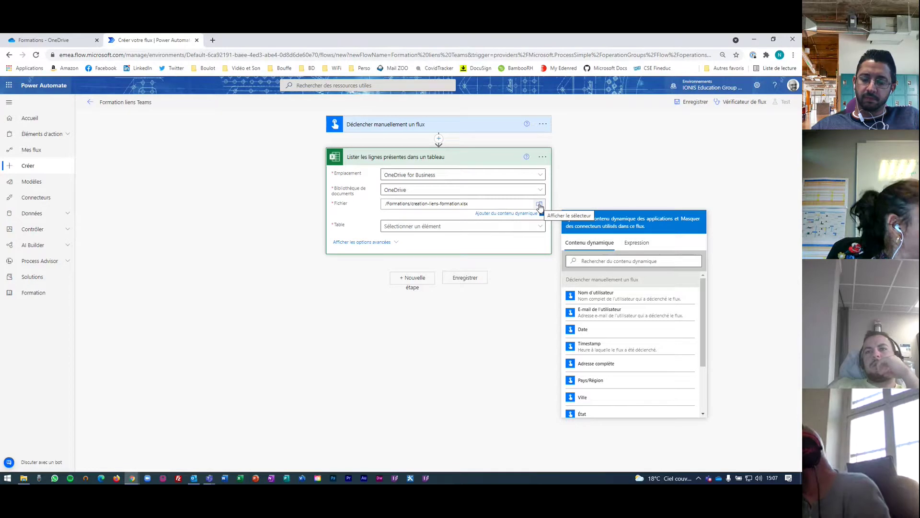
# Step: Choose TableauComplet as the table to list, save the flow and collapse the Excel action
pyautogui.click(454, 229)
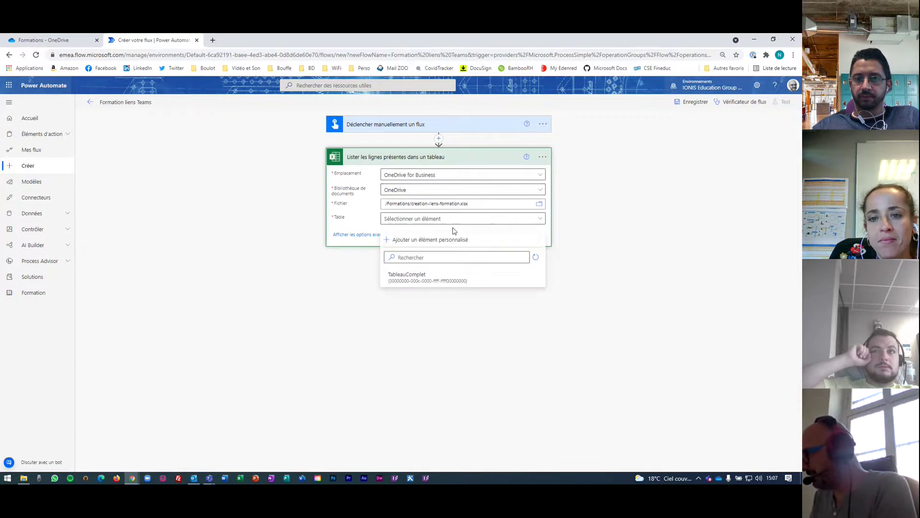
pyautogui.click(417, 280)
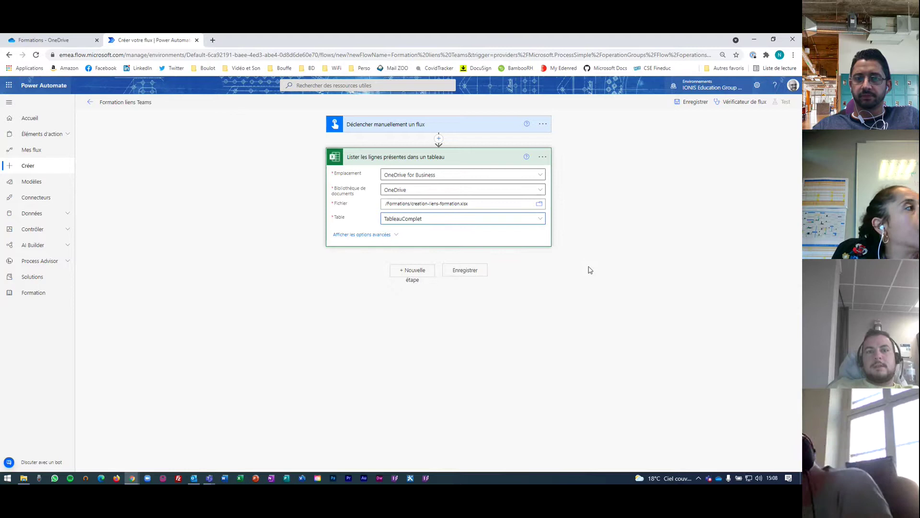
pyautogui.click(509, 223)
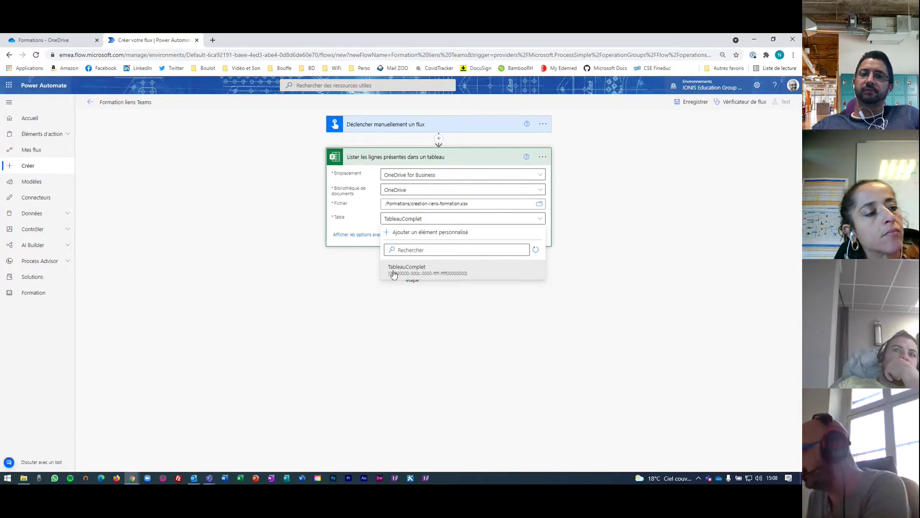
pyautogui.click(447, 271)
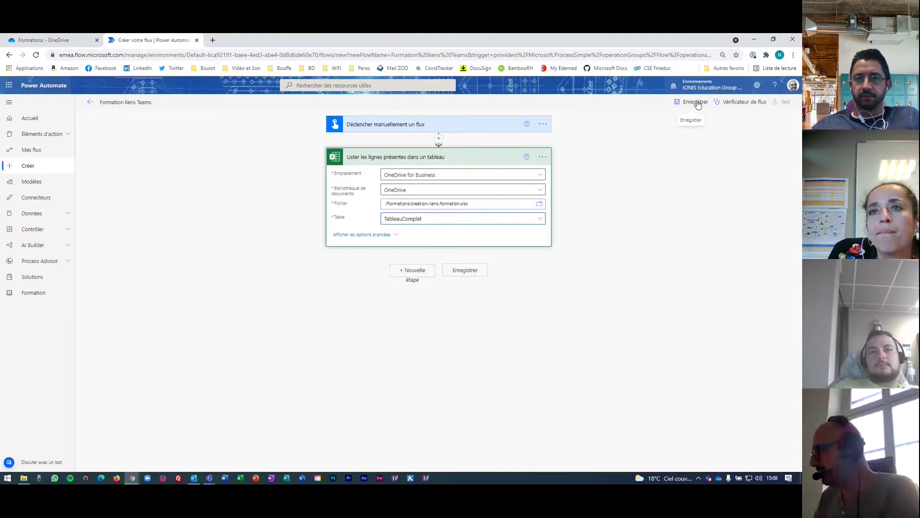
pyautogui.click(467, 271)
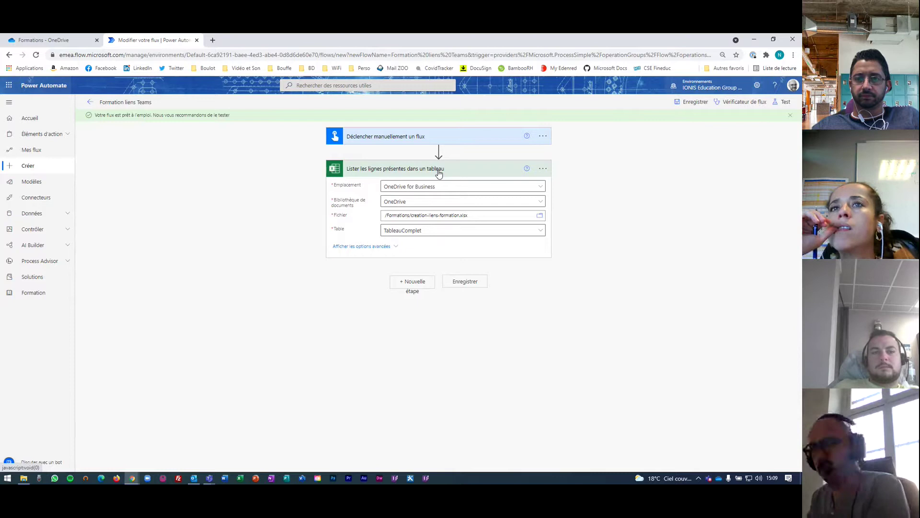
pyautogui.click(473, 173)
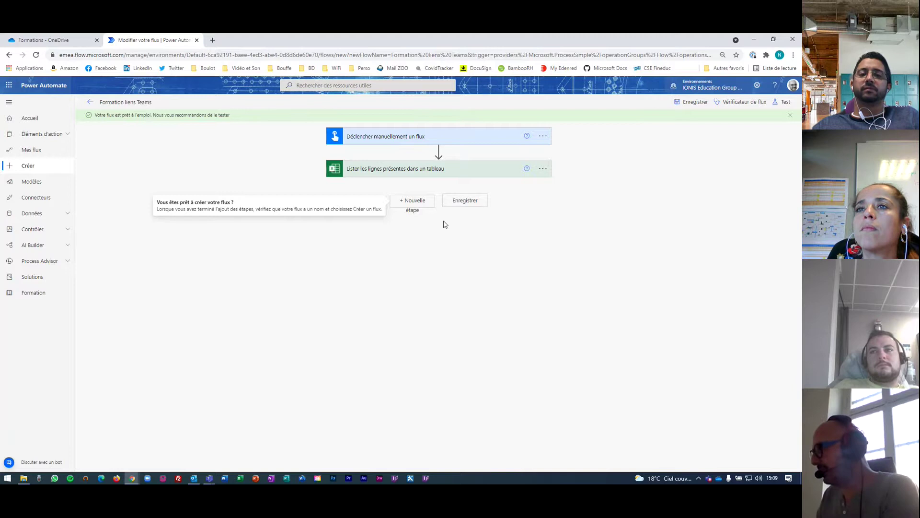
# Step: Add the Microsoft Teams action Créer une réunion Teams as a new step and set its calendar ID to Calendar
pyautogui.click(422, 204)
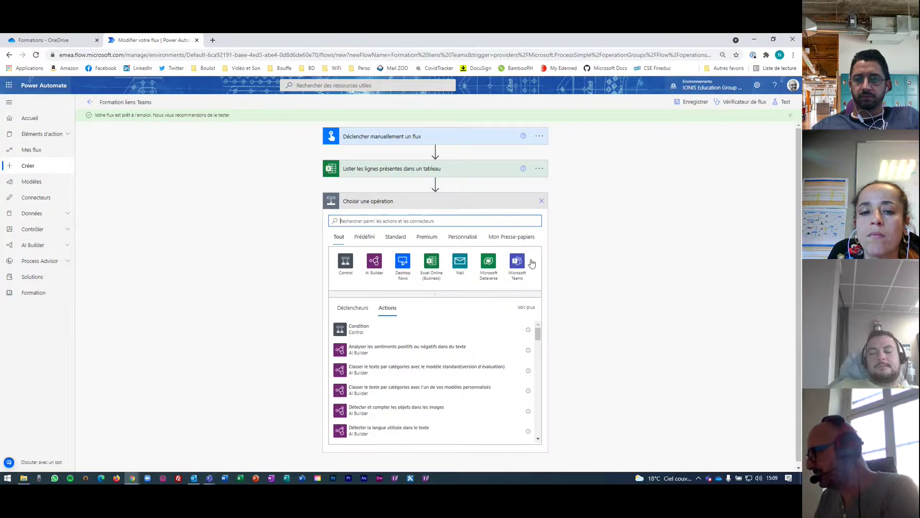
pyautogui.click(517, 261)
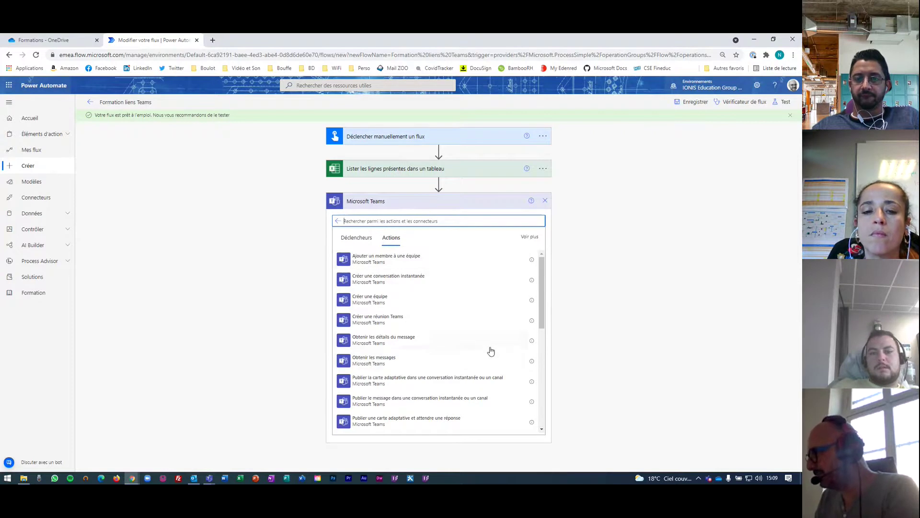
pyautogui.click(392, 325)
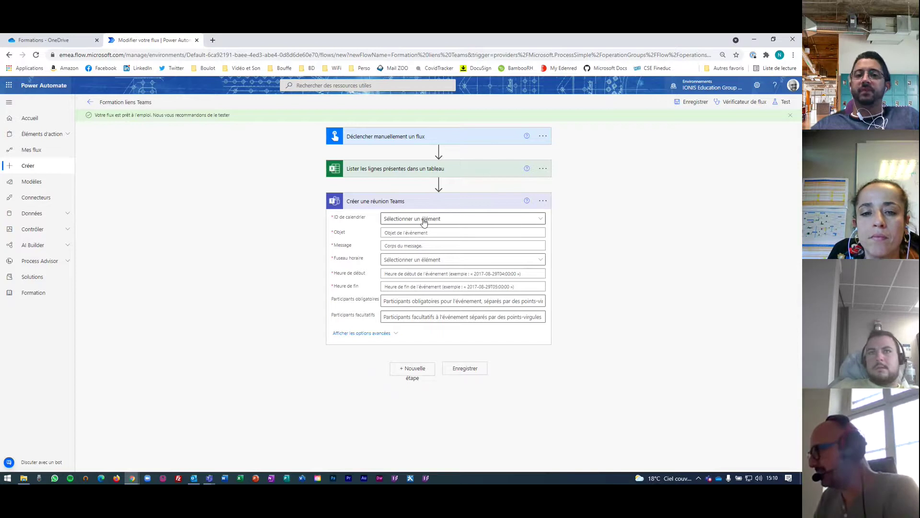
pyautogui.click(483, 221)
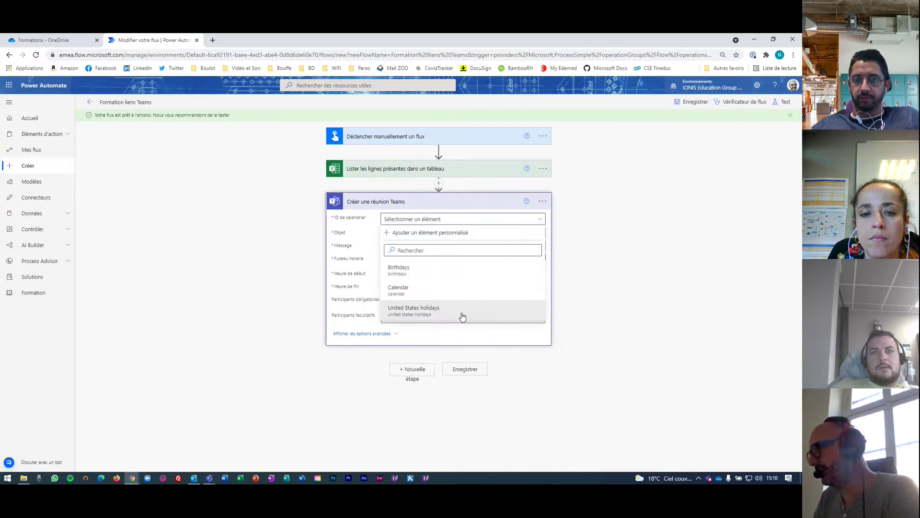
pyautogui.click(425, 295)
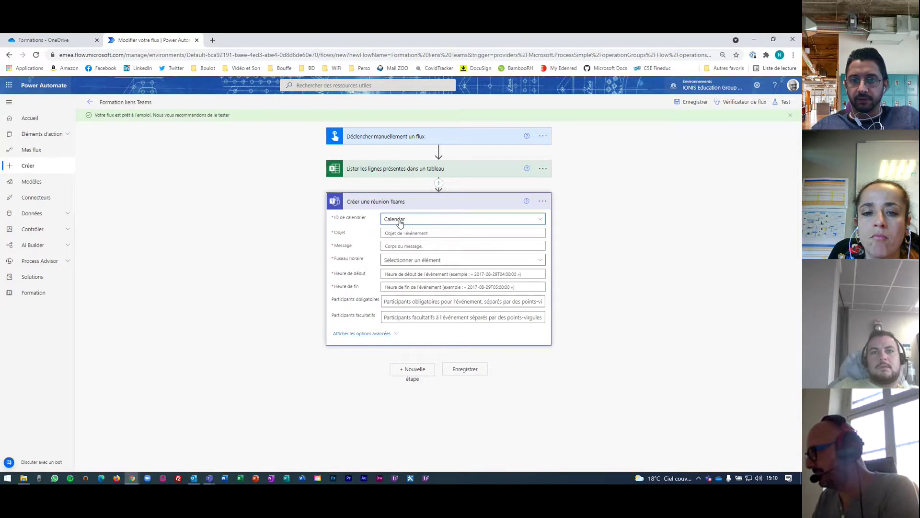
# Step: Fill the meeting's Objet with the dynamic value "Ttitre de l'invitation" from the Excel table
pyautogui.click(445, 233)
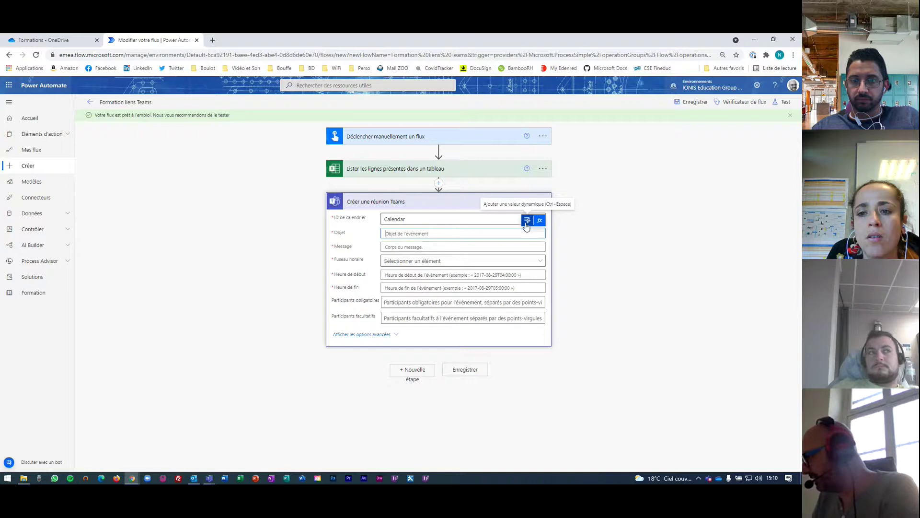
pyautogui.click(528, 223)
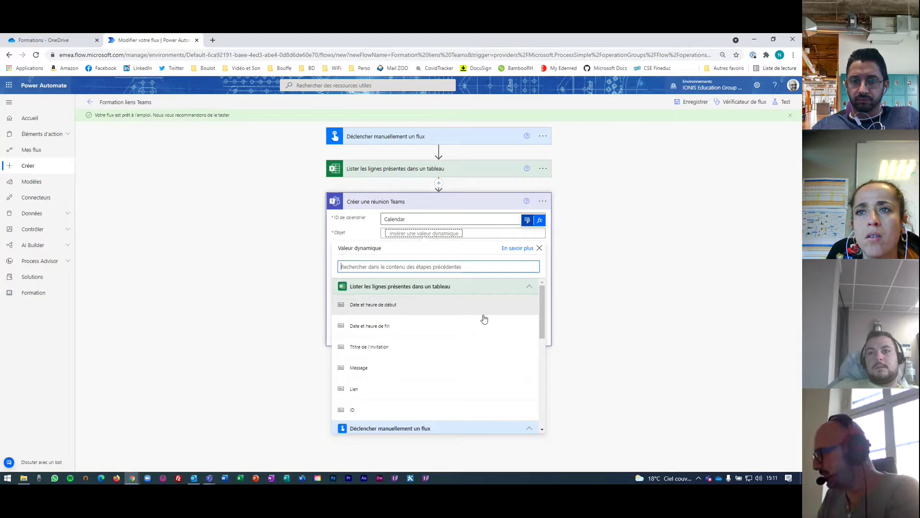
pyautogui.scroll(-1, 543, 313)
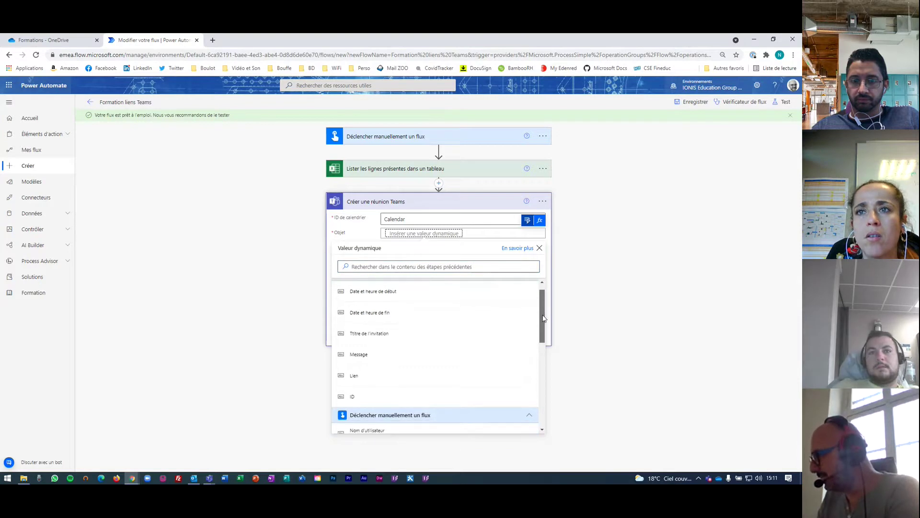
pyautogui.click(366, 335)
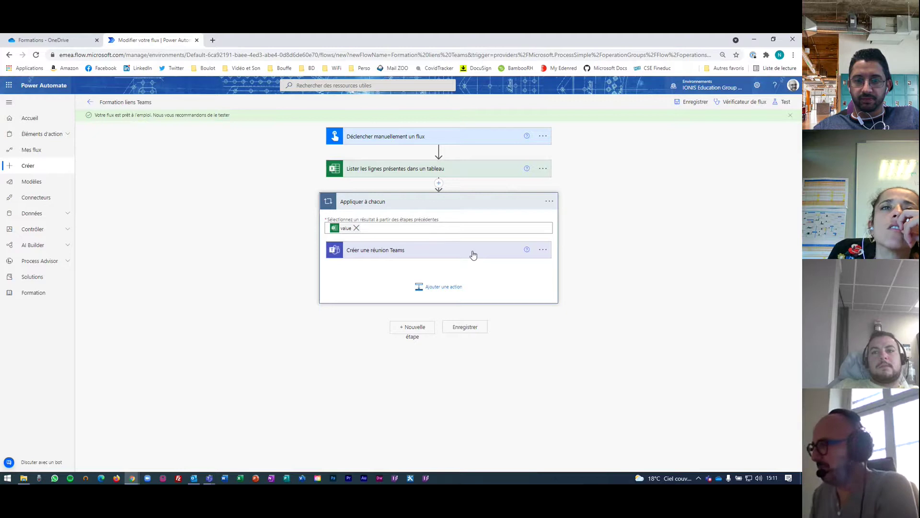
# Step: Expand the Teams meeting action inside the Appliquer à chacun loop and examine the dynamic values available for its Objet
pyautogui.click(533, 228)
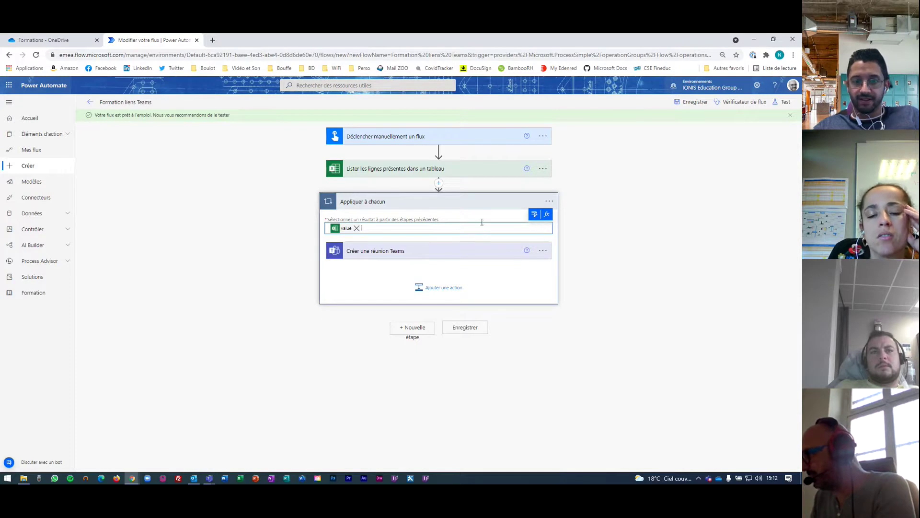
pyautogui.click(506, 256)
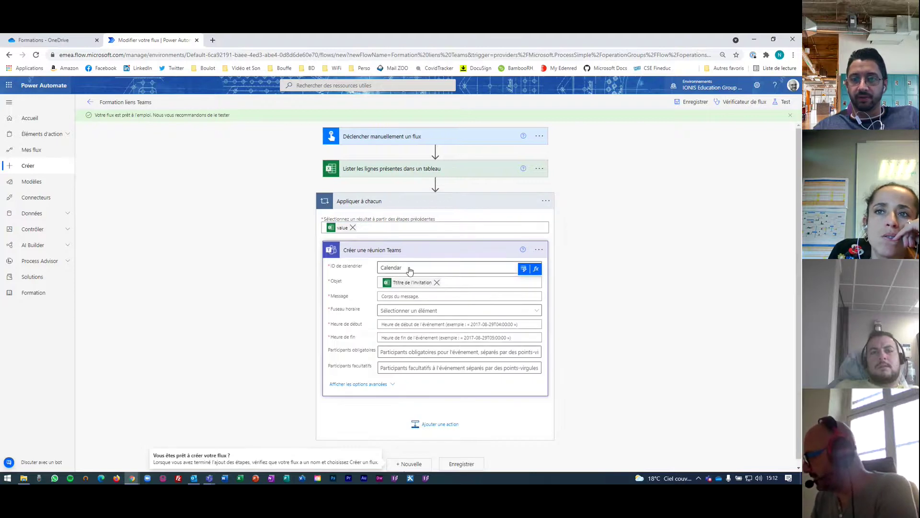
pyautogui.click(466, 282)
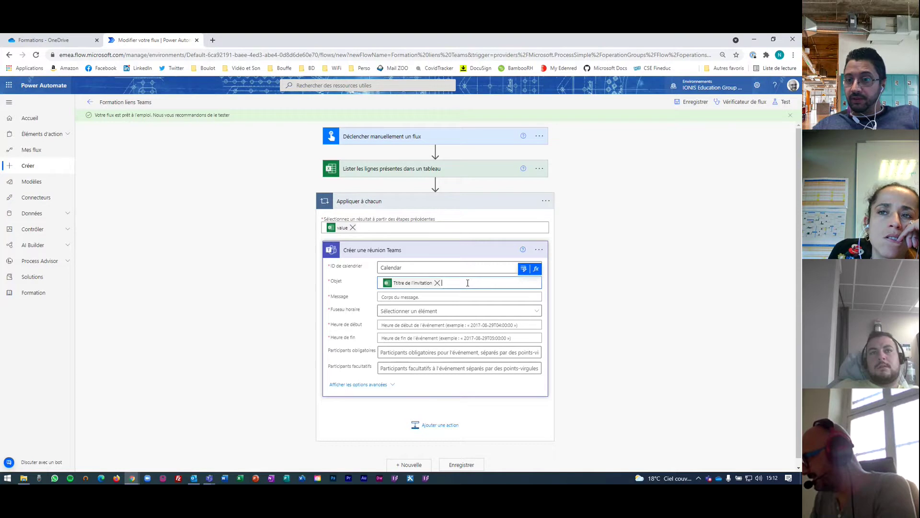
pyautogui.click(525, 270)
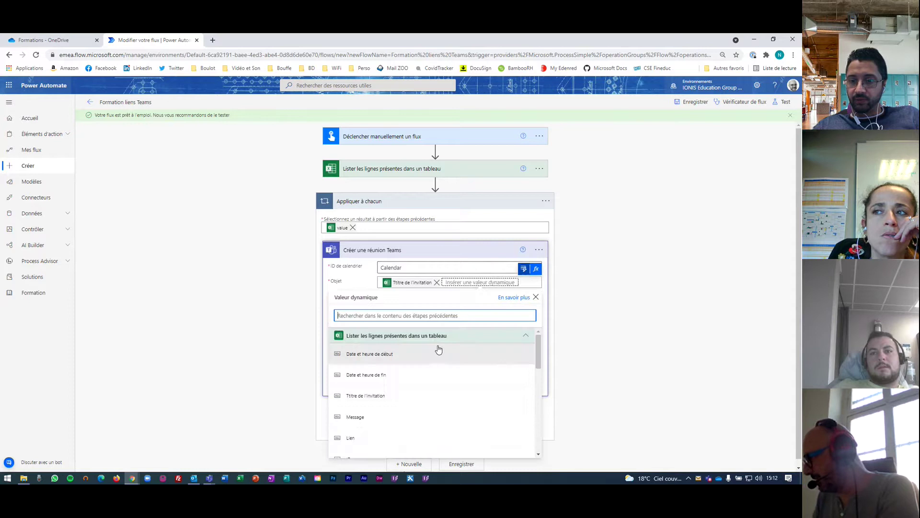
pyautogui.click(637, 320)
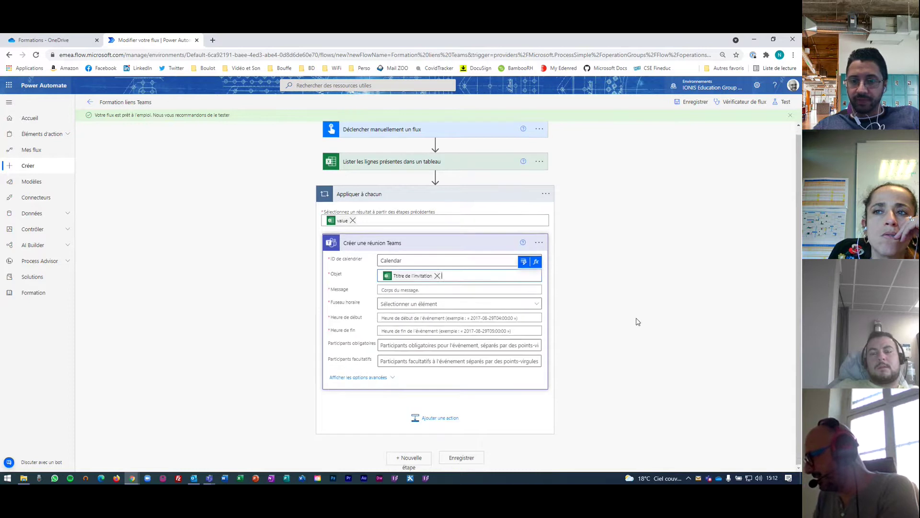
pyautogui.click(521, 260)
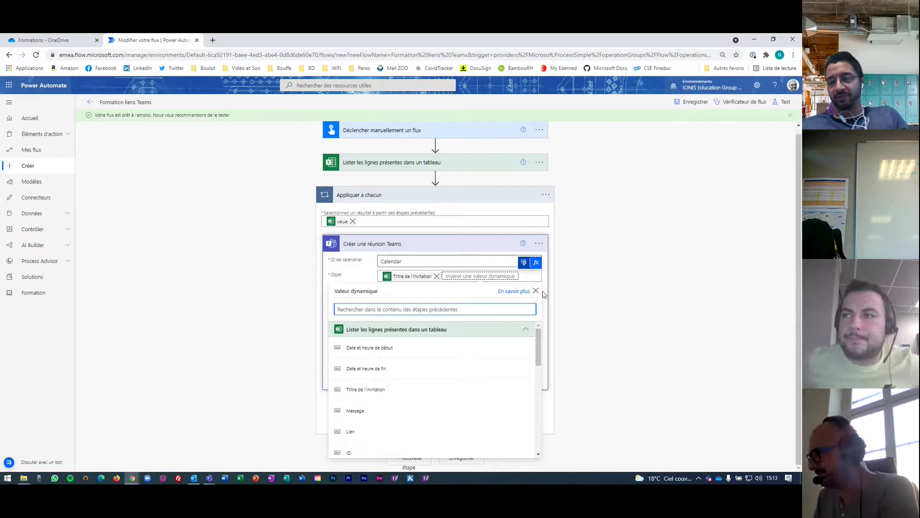
pyautogui.press('Escape')
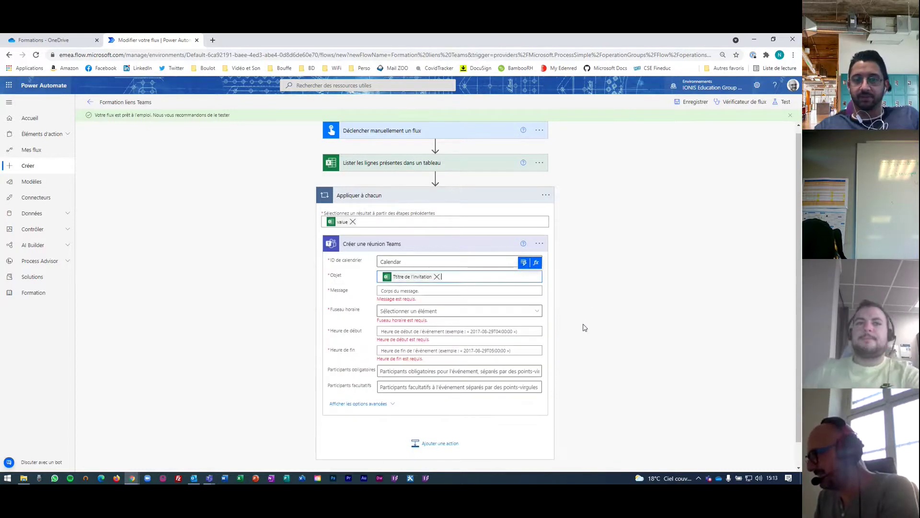
pyautogui.click(586, 299)
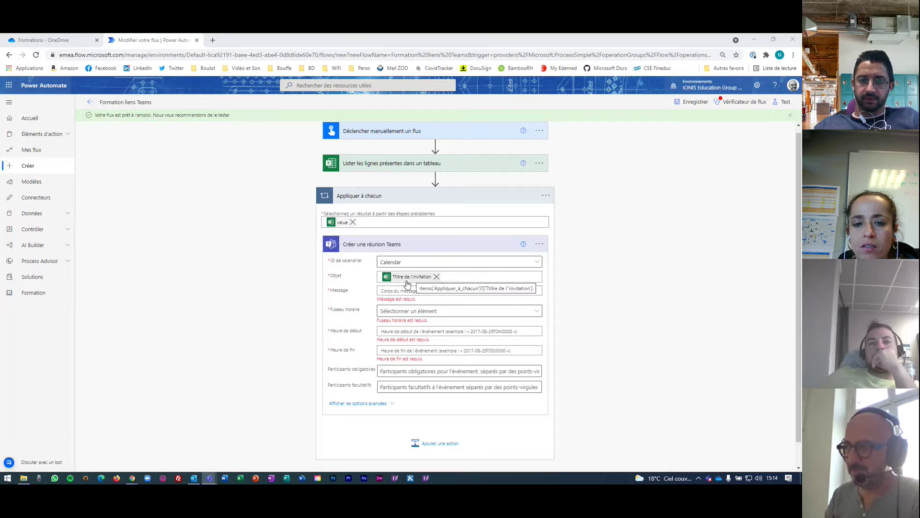
# Step: Fill the meeting's Message with the dynamic value Message from the Excel table
pyautogui.click(432, 290)
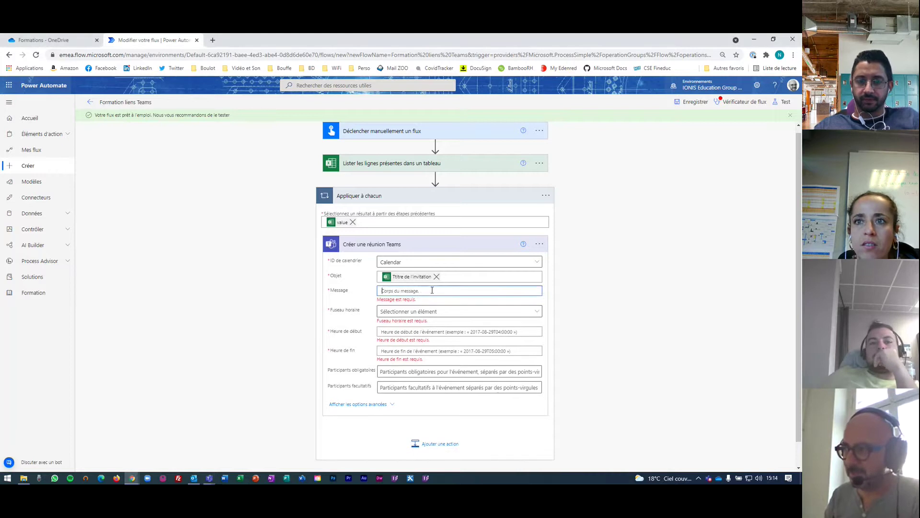
pyautogui.click(524, 280)
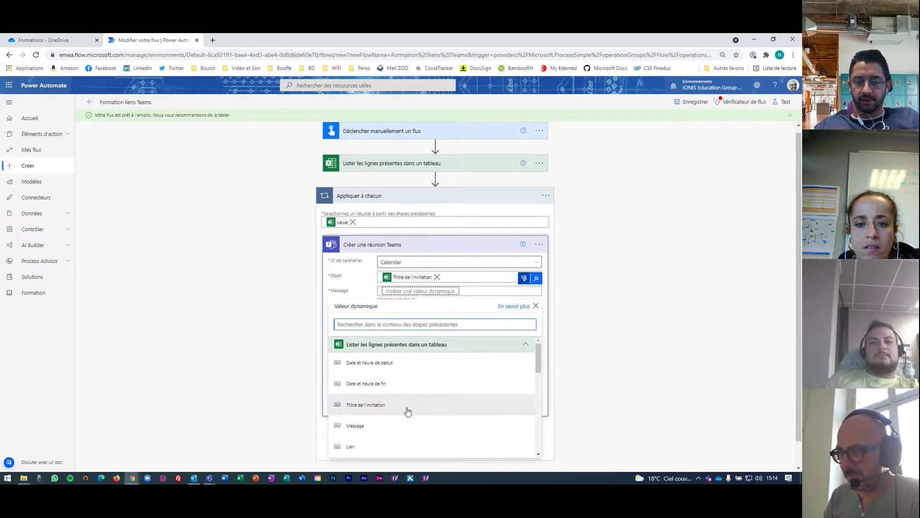
pyautogui.click(355, 426)
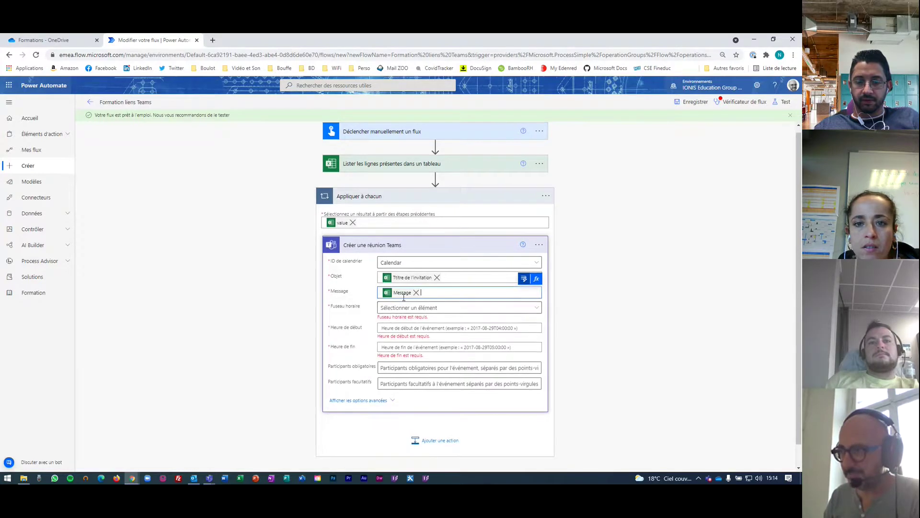
# Step: Set the Teams meeting's Fuseau horaire to Central Europe Standard Time, searching the time zones for "europe"
pyautogui.click(517, 309)
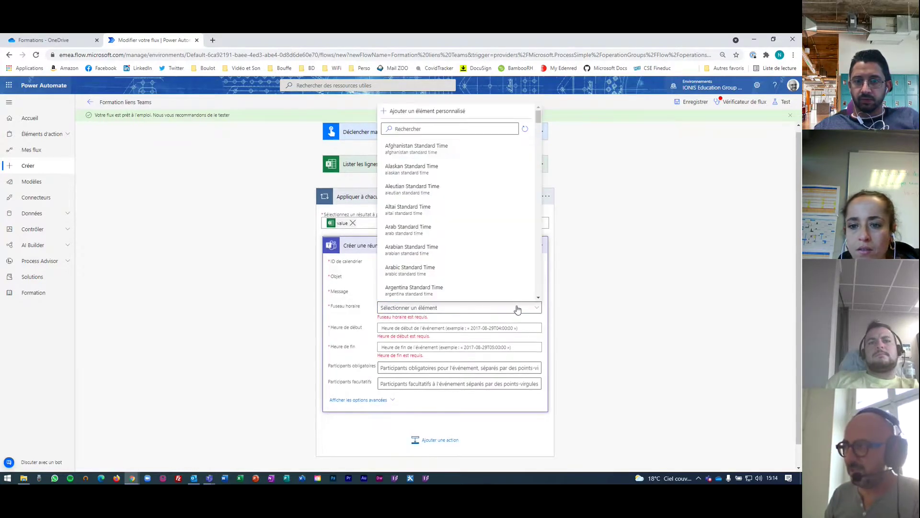
pyautogui.click(457, 130)
pyautogui.write('europe')
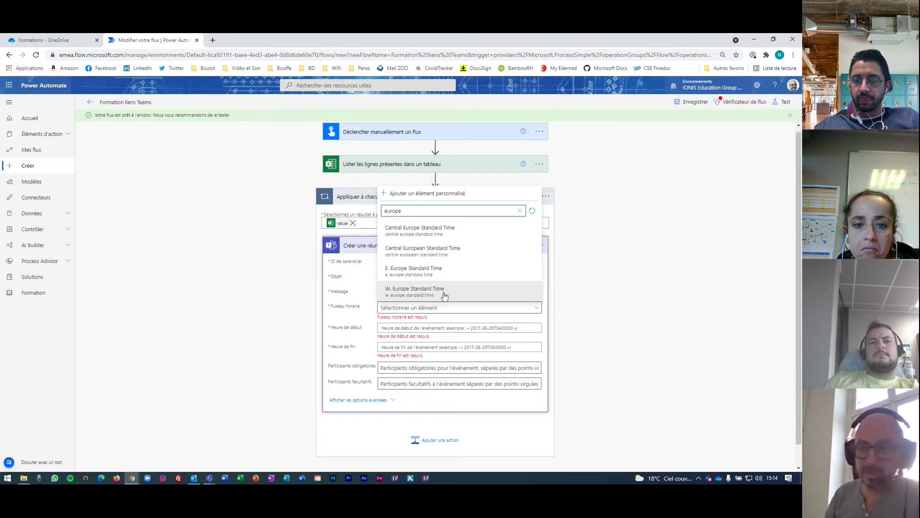
pyautogui.click(435, 234)
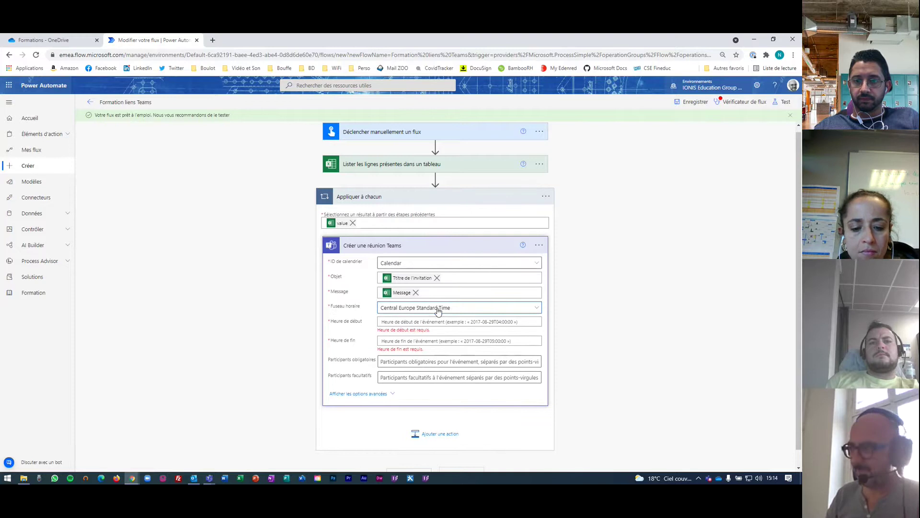
# Step: Fill the meeting's Heure de début and Heure de fin with the dynamic values "Date et heure de début" and "Date et heure de fin"
pyautogui.click(399, 321)
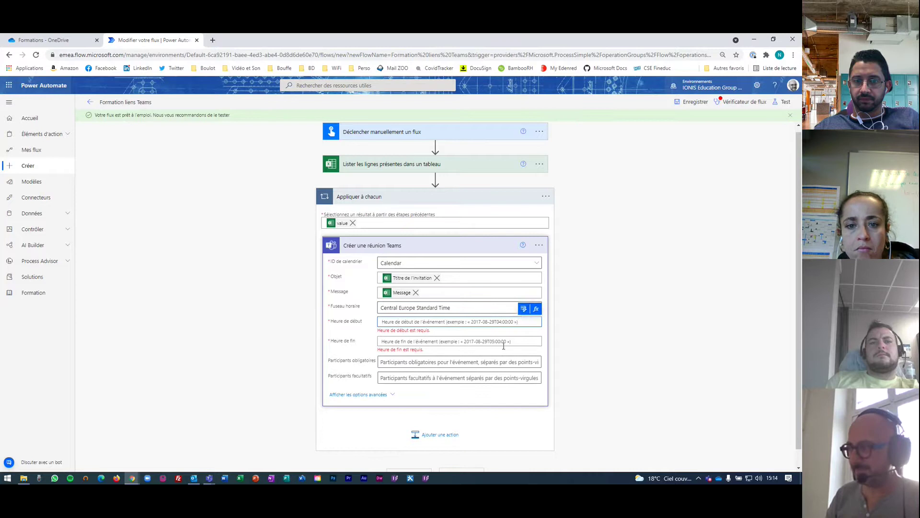
pyautogui.click(524, 309)
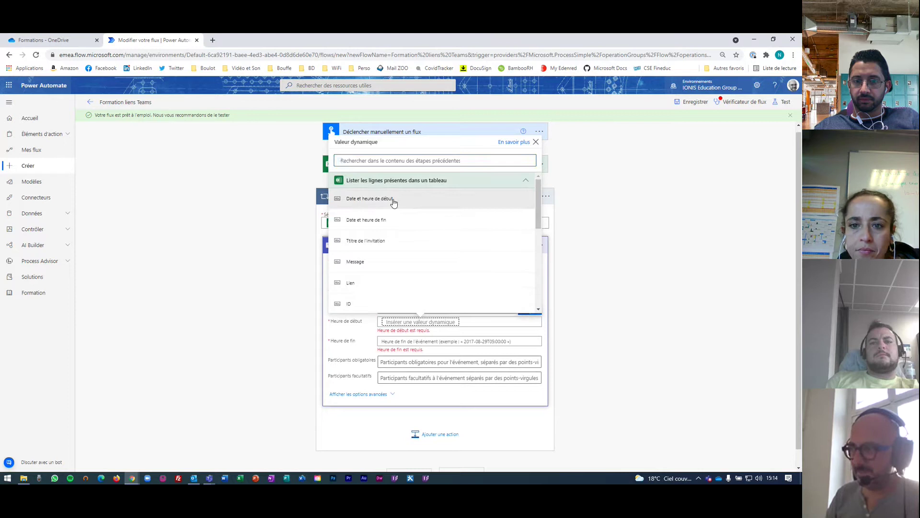
pyautogui.click(393, 200)
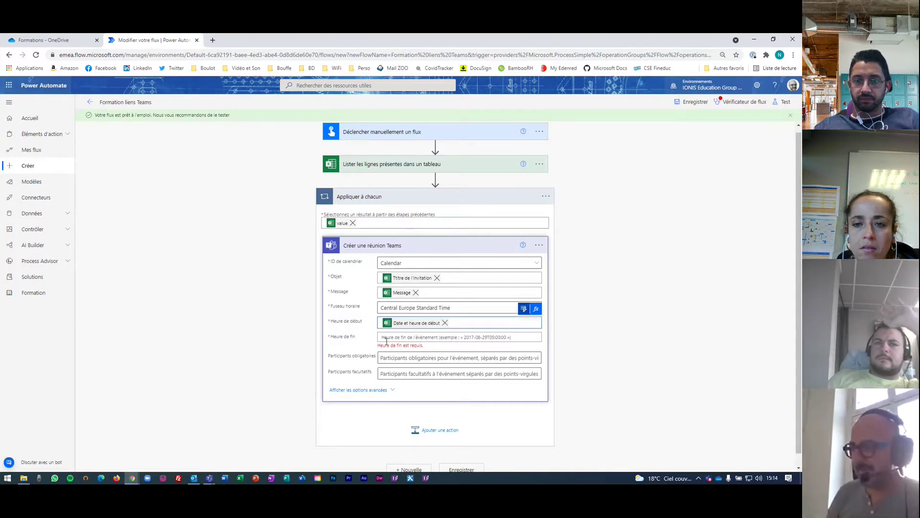
pyautogui.click(421, 339)
pyautogui.click(524, 323)
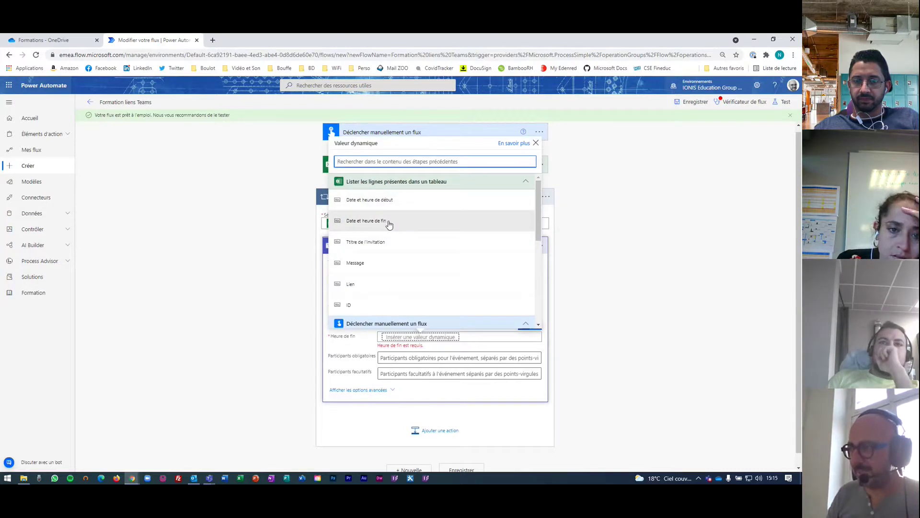
pyautogui.click(388, 225)
pyautogui.click(635, 332)
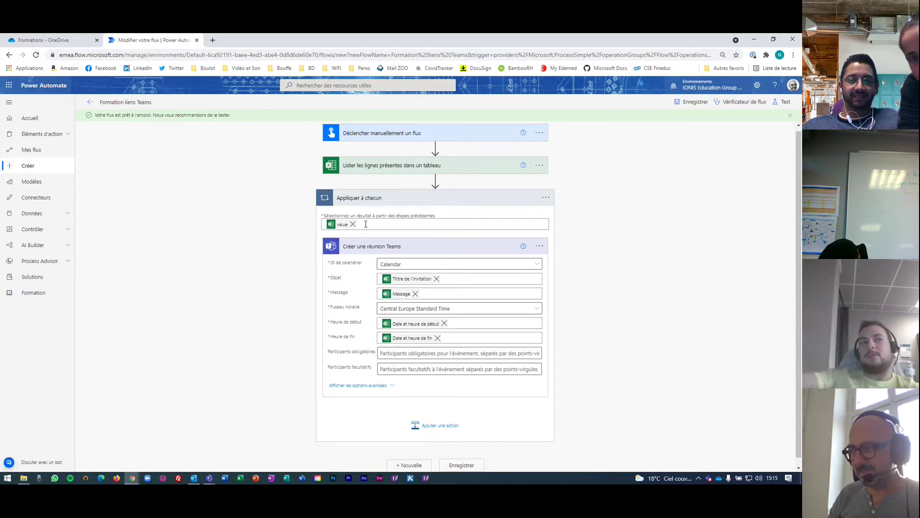
pyautogui.click(417, 249)
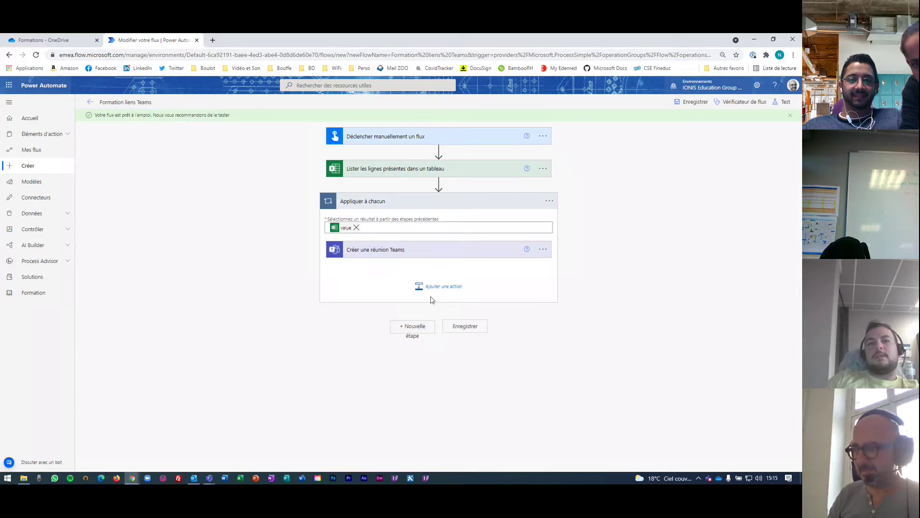
pyautogui.click(430, 259)
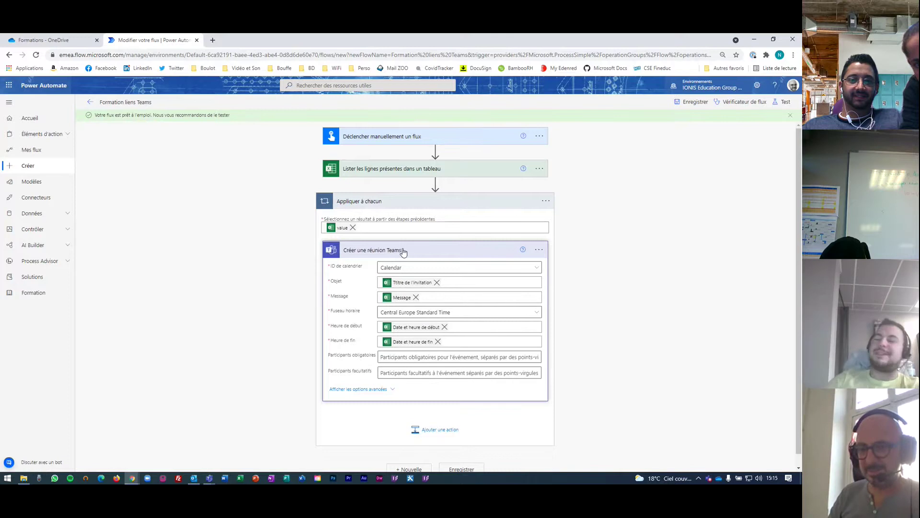
pyautogui.click(430, 250)
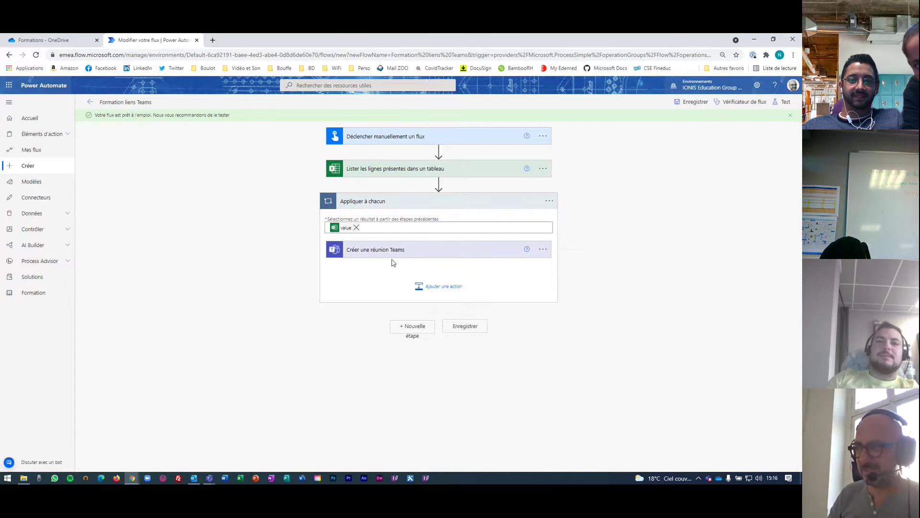
pyautogui.click(434, 251)
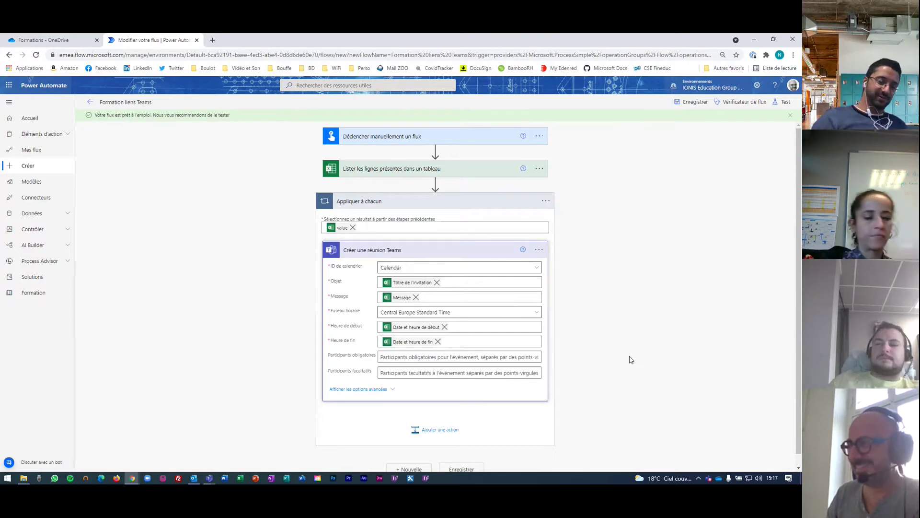
# Step: Save the flow and collapse the Créer une réunion Teams action
pyautogui.scroll(-1, 631, 360)
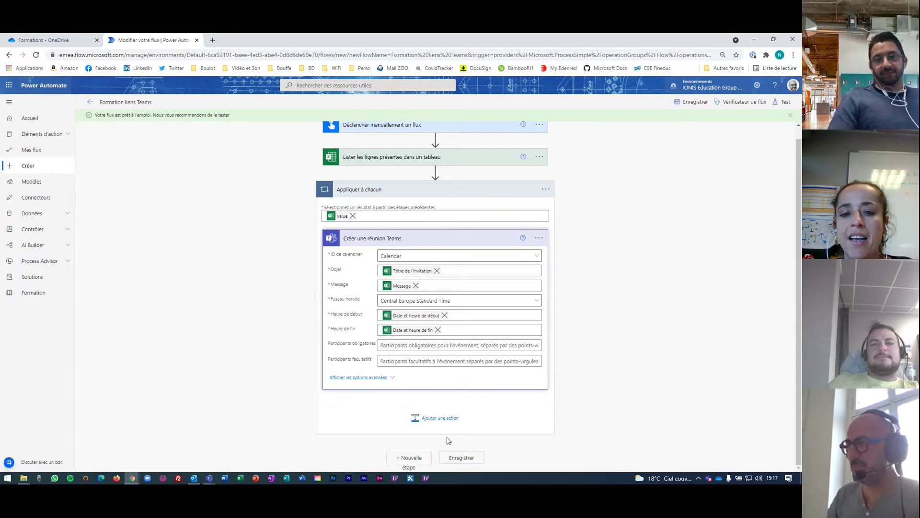
pyautogui.click(463, 458)
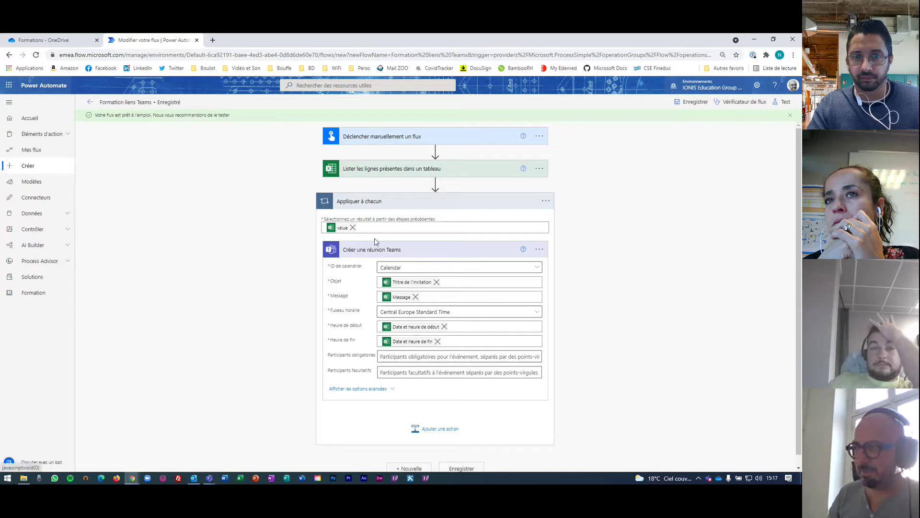
pyautogui.click(420, 250)
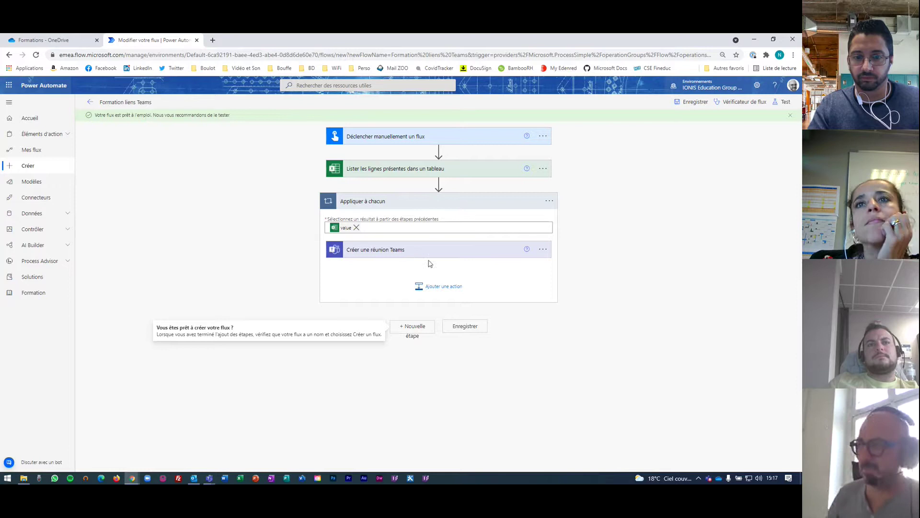
# Step: Add the Excel Online (Business) action Mettre à jour une ligne after the Teams meeting inside the Appliquer à chacun loop
pyautogui.click(449, 290)
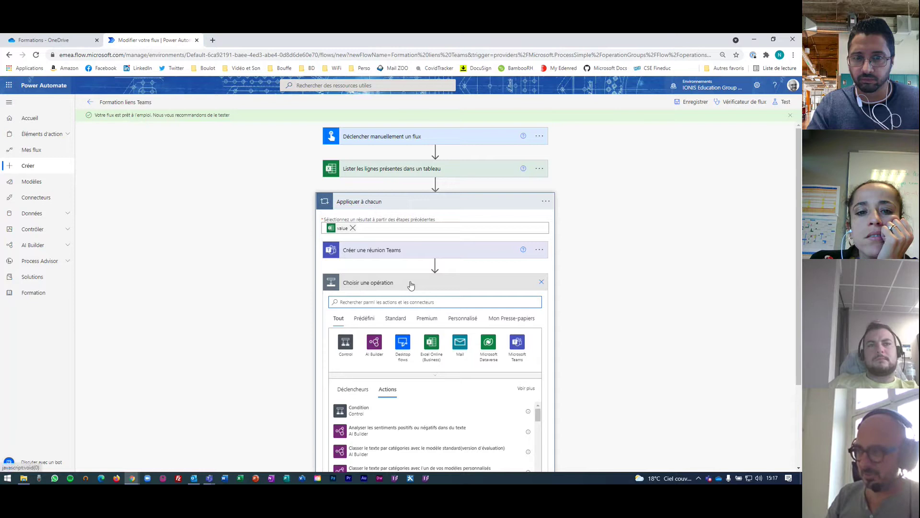
pyautogui.click(438, 347)
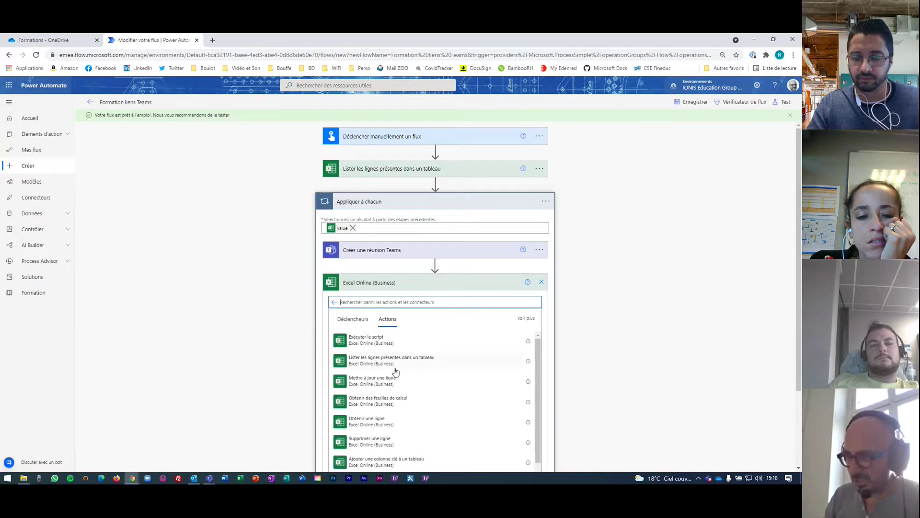
pyautogui.click(368, 387)
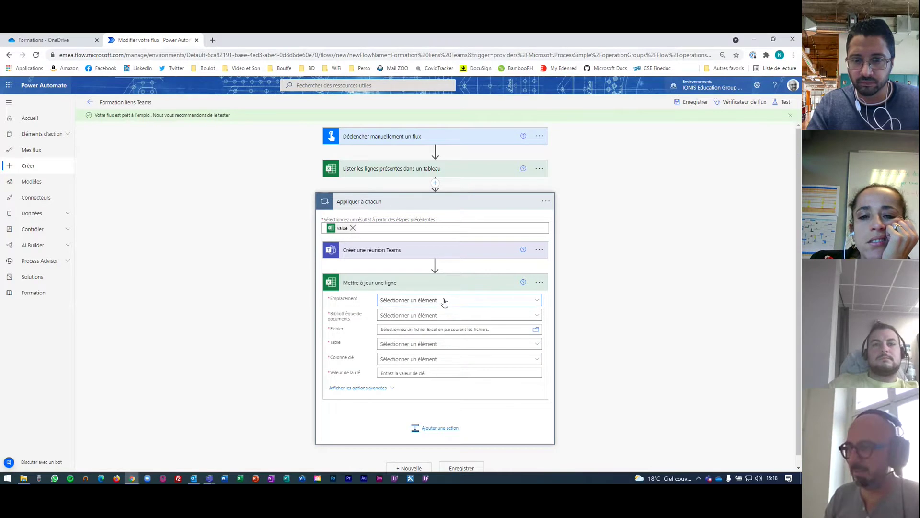
# Step: Point the row update action to /Formations/creation-liens-formation.xlsx, with location OneDrive for Business and document library OneDrive
pyautogui.click(445, 302)
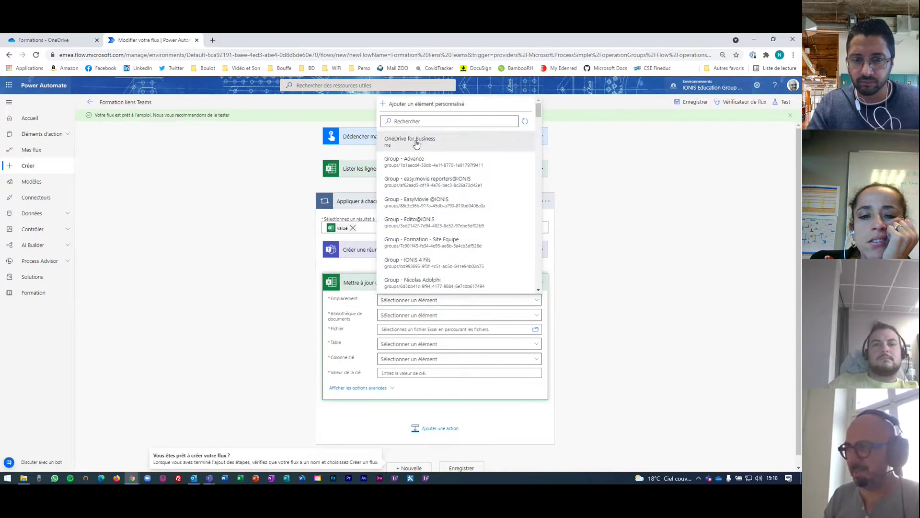
pyautogui.click(417, 142)
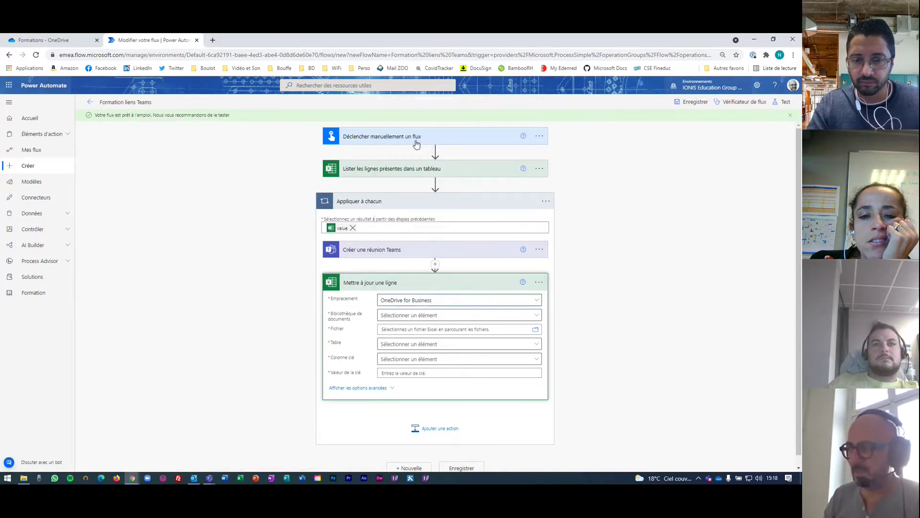
pyautogui.click(420, 316)
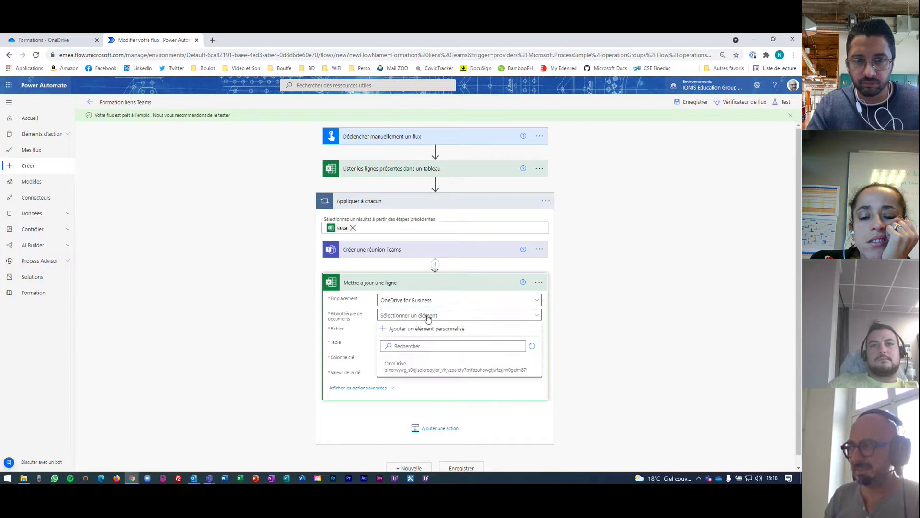
pyautogui.click(423, 373)
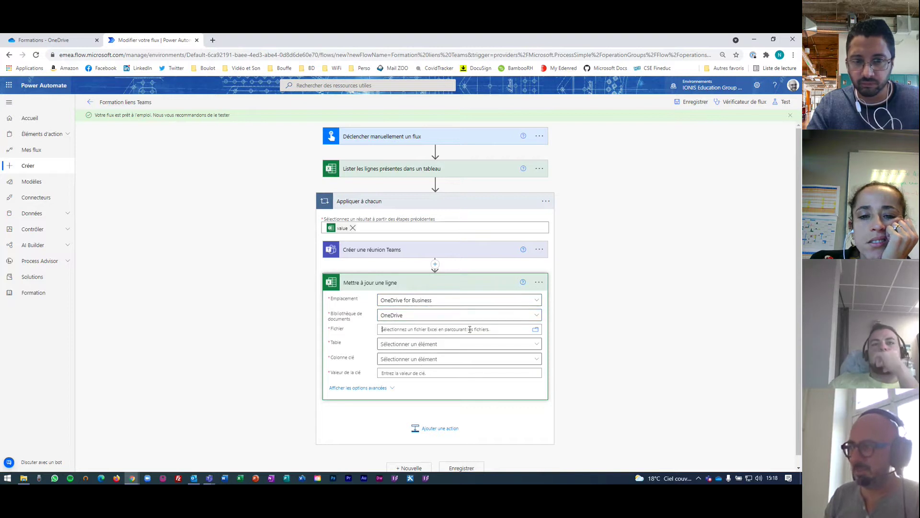
pyautogui.click(526, 330)
pyautogui.click(535, 330)
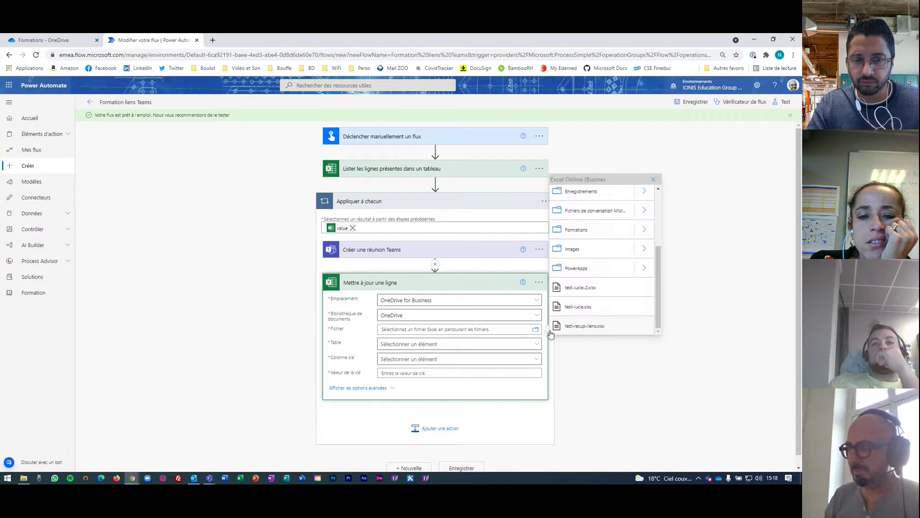
pyautogui.click(644, 229)
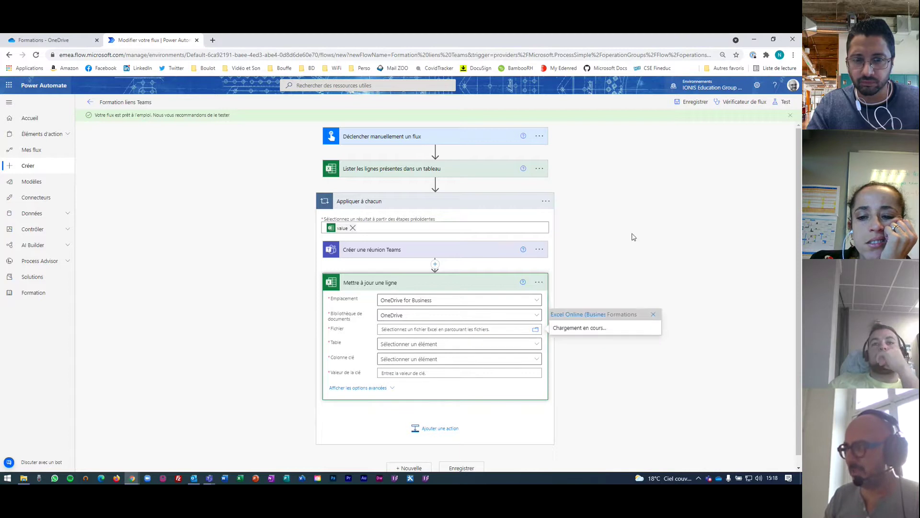
pyautogui.click(593, 326)
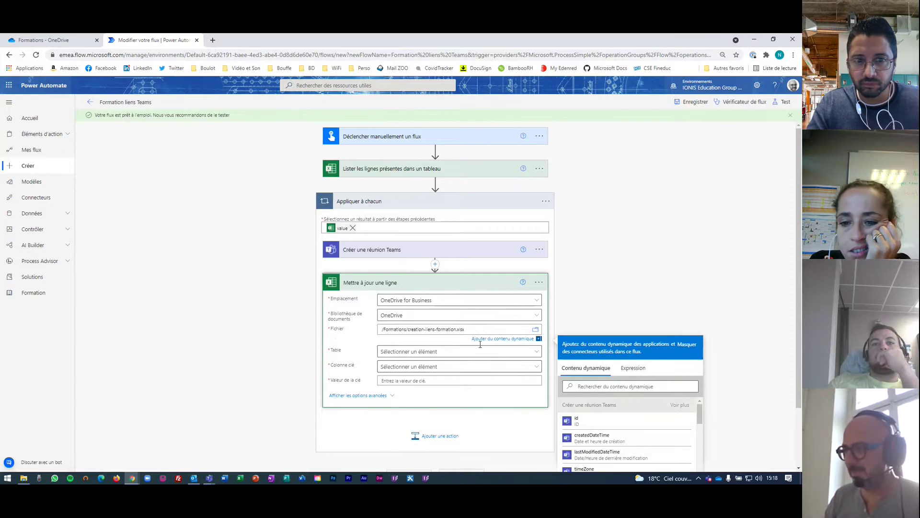
# Step: Set the row update action's Table to TableauComplet, checking its settings against the Lister les lignes présentes dans un tableau action
pyautogui.click(448, 353)
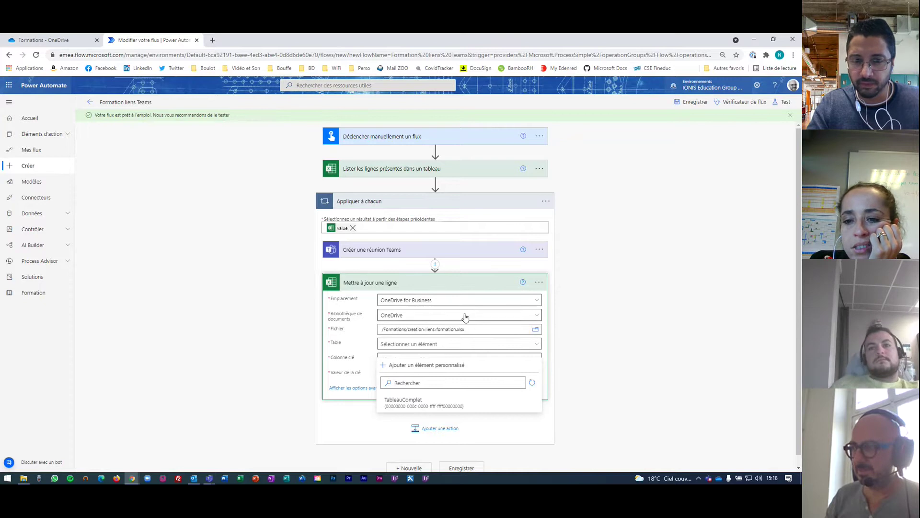
pyautogui.click(535, 328)
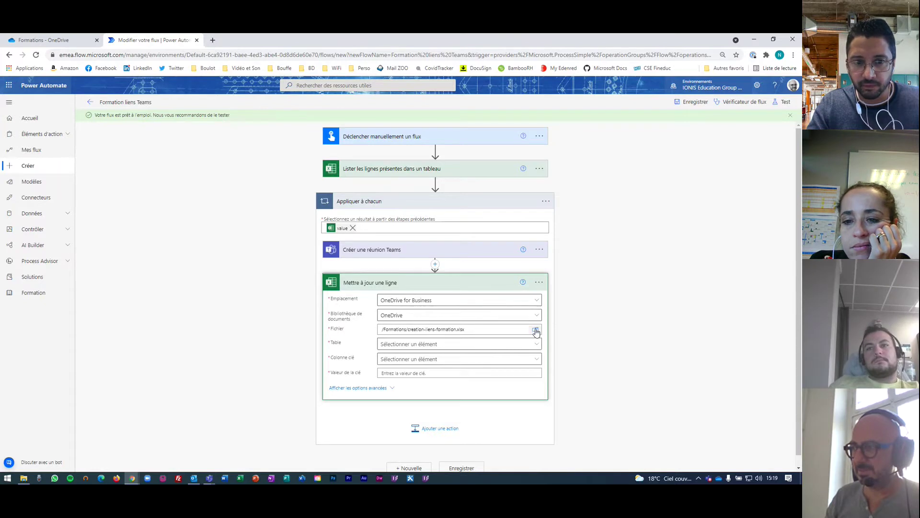
pyautogui.click(378, 170)
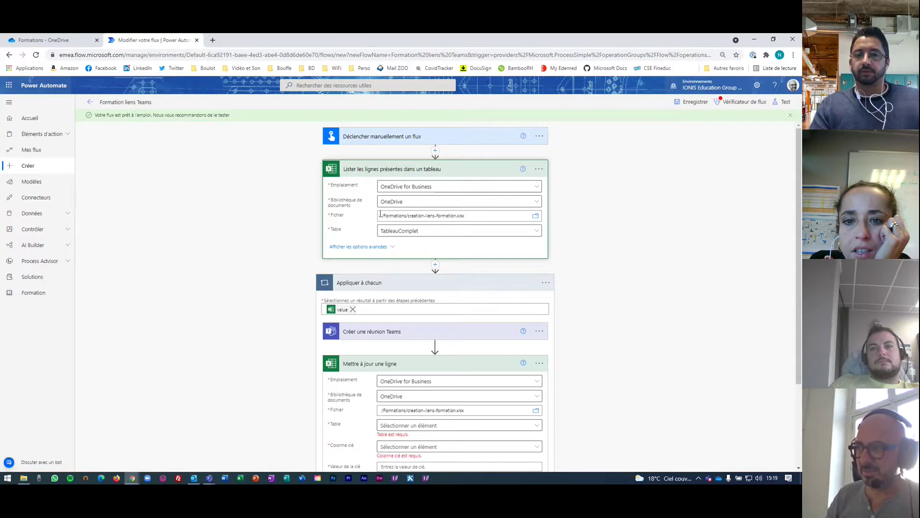
pyautogui.click(452, 170)
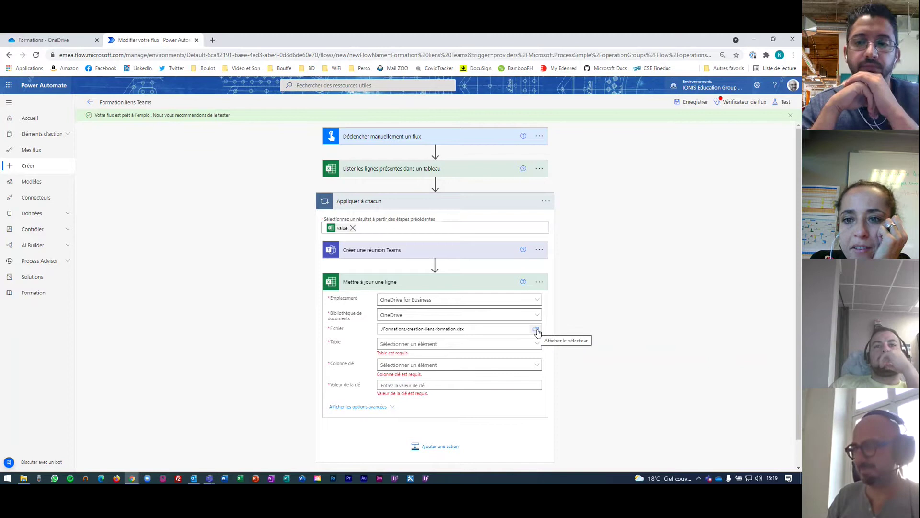
pyautogui.click(447, 344)
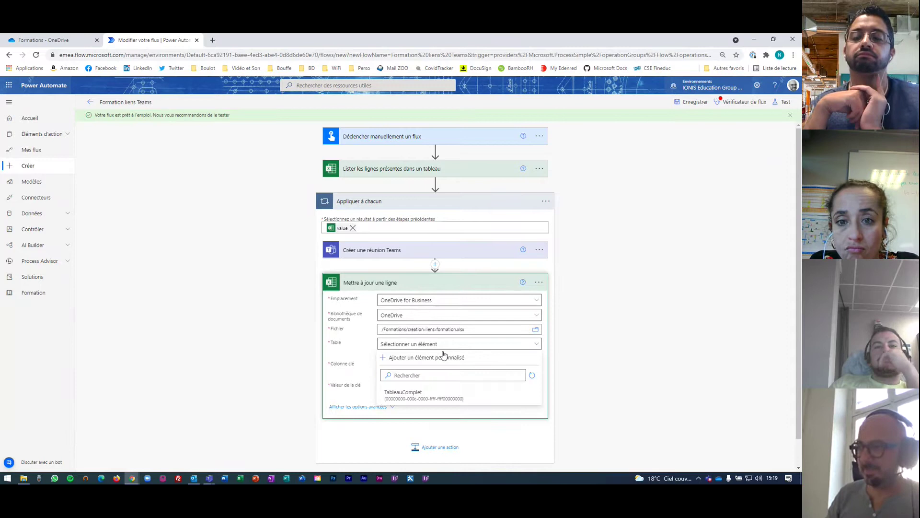
pyautogui.click(416, 393)
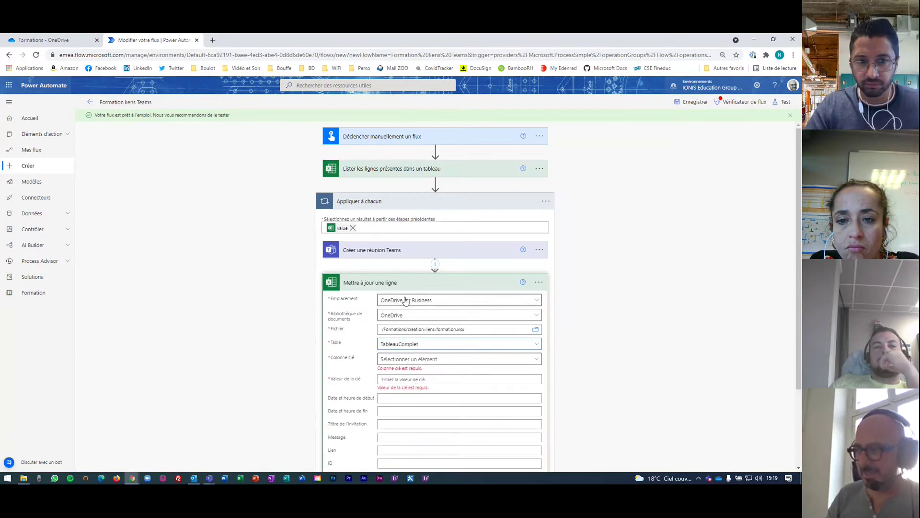
pyautogui.click(392, 173)
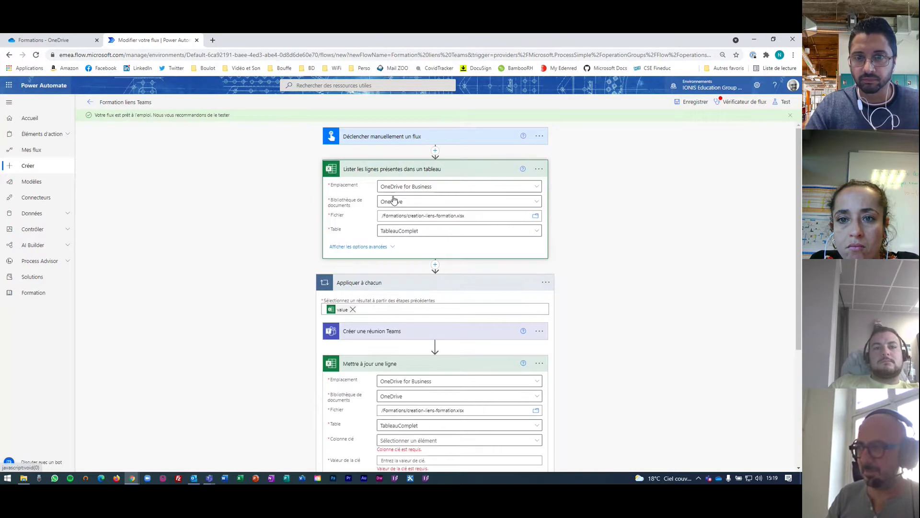
pyautogui.click(392, 172)
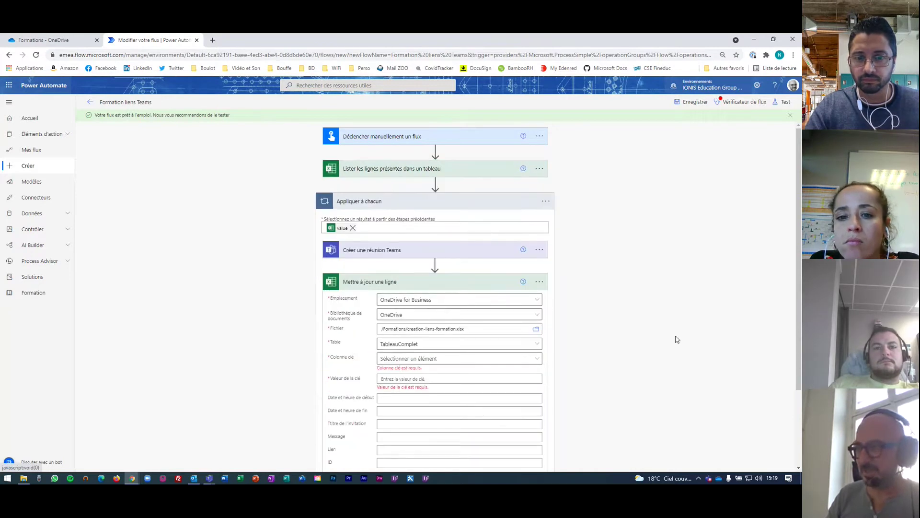
# Step: Set the Colonne clé of the Mettre à jour une ligne action to ID
pyautogui.scroll(-2, 688, 340)
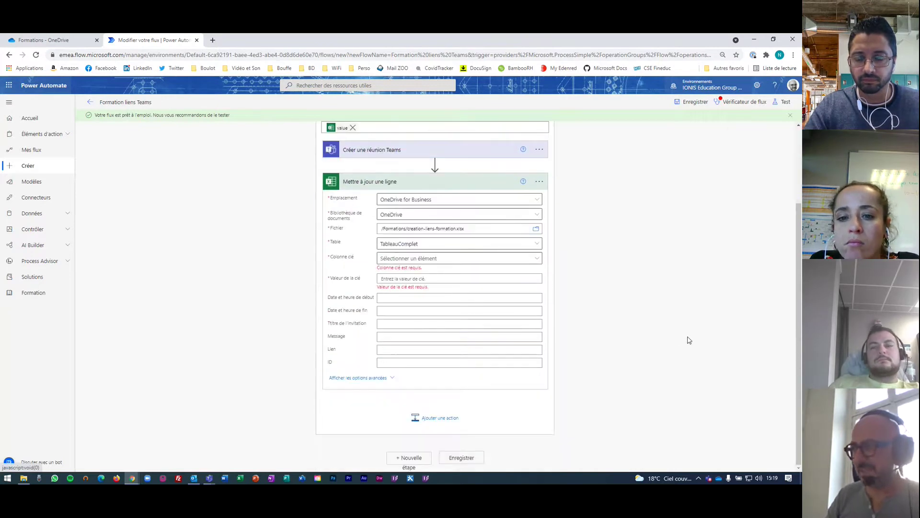
pyautogui.click(430, 261)
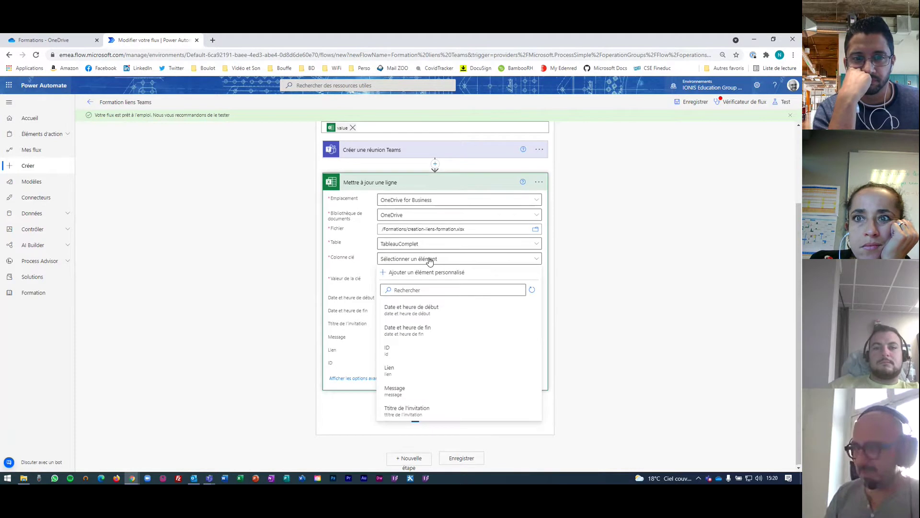
pyautogui.click(404, 352)
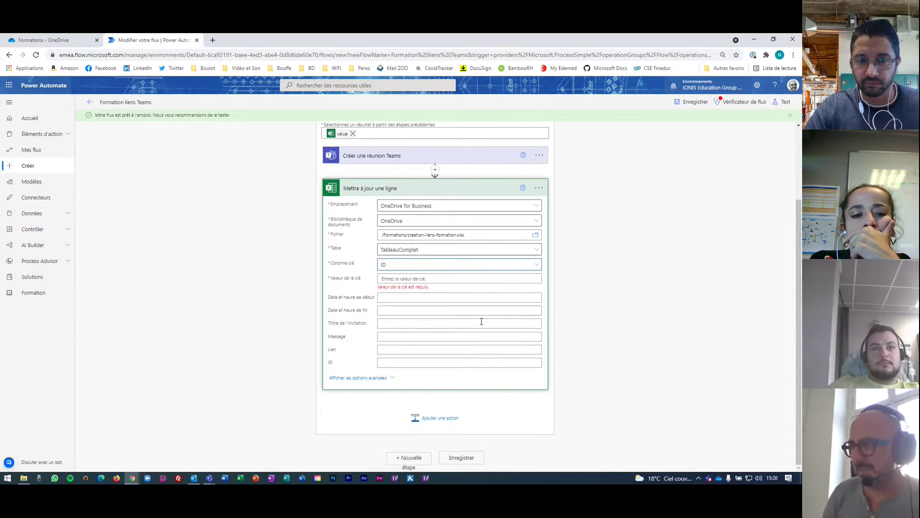
# Step: Set the row update's Valeur de la clé to the dynamic ID value from Lister les lignes présentes dans un tableau
pyautogui.click(408, 279)
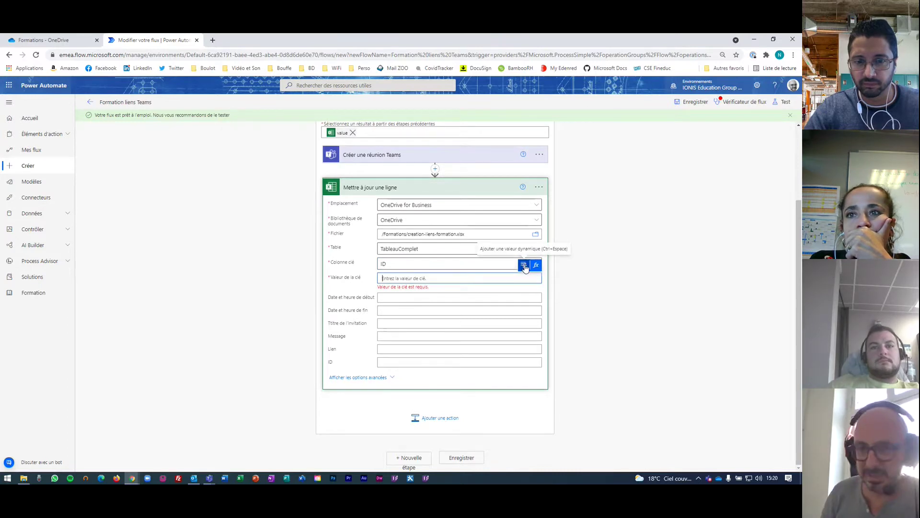
pyautogui.click(524, 267)
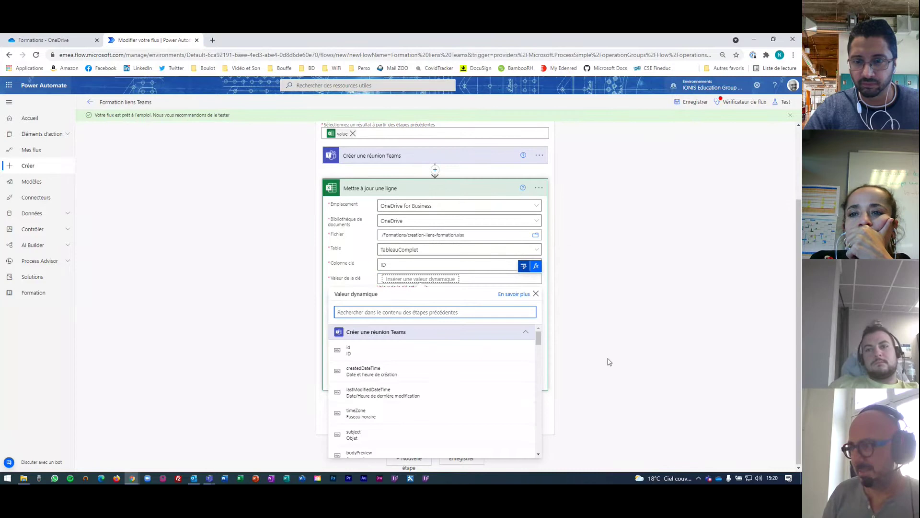
pyautogui.click(608, 361)
pyautogui.click(524, 267)
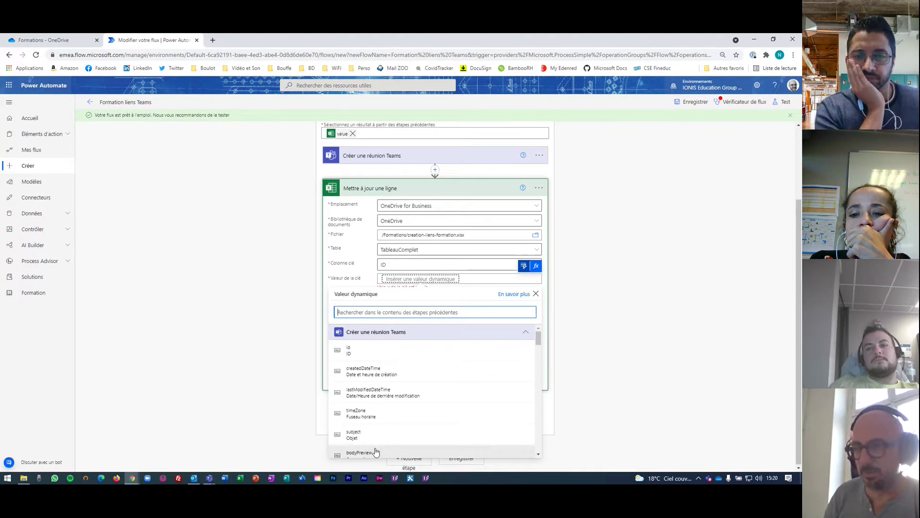
pyautogui.moveTo(540, 338); pyautogui.dragTo(539, 414)
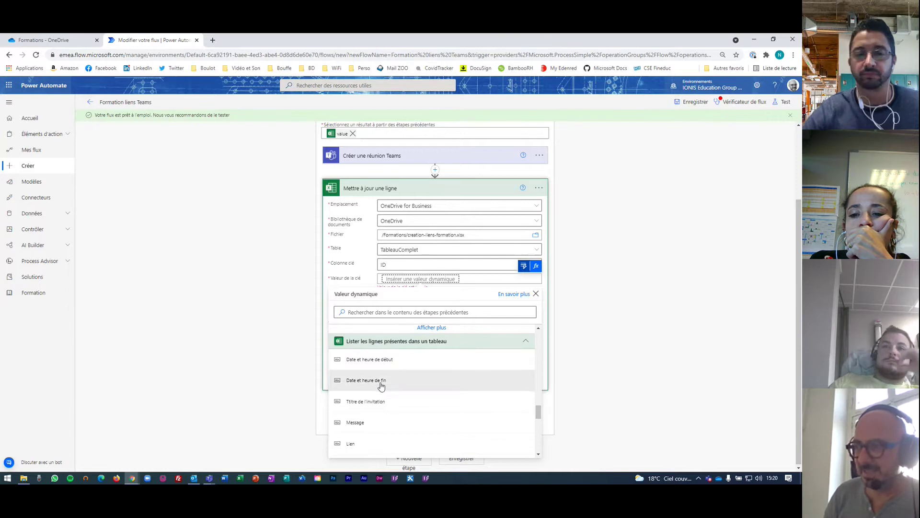
pyautogui.moveTo(538, 414); pyautogui.dragTo(539, 418)
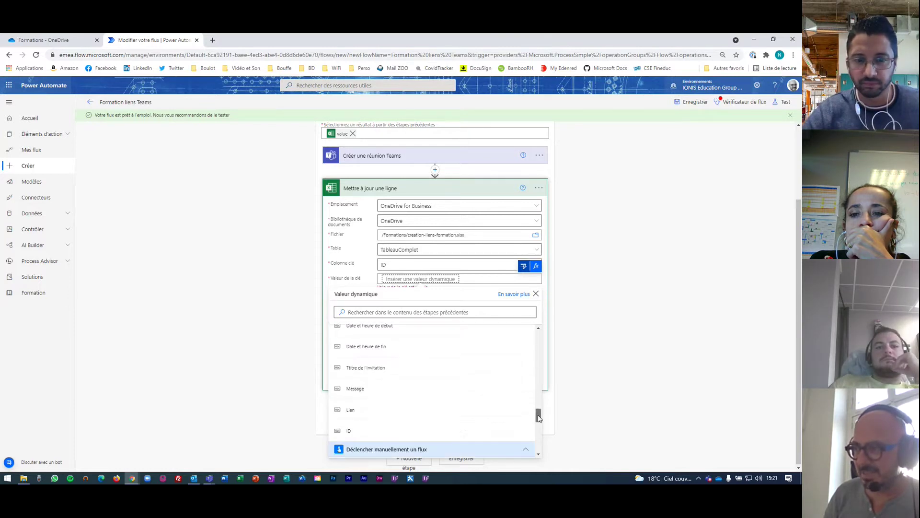
pyautogui.click(400, 432)
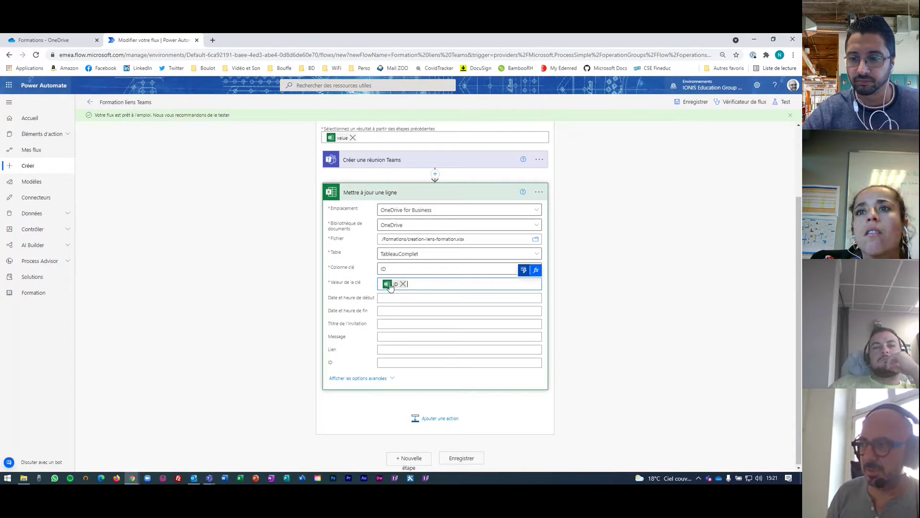
pyautogui.moveTo(397, 291)
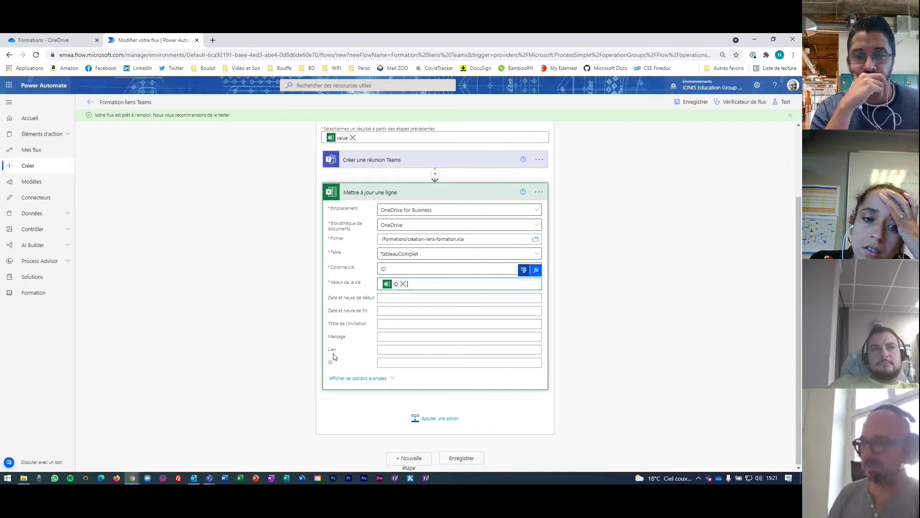
# Step: Fill the Lien column of the row update with the joinUrl dynamic value from Créer une réunion Teams
pyautogui.click(400, 349)
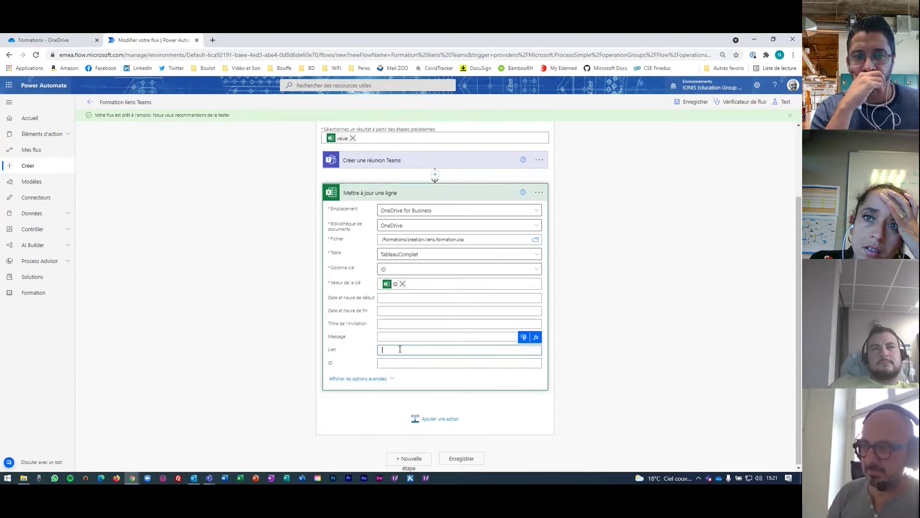
pyautogui.click(524, 337)
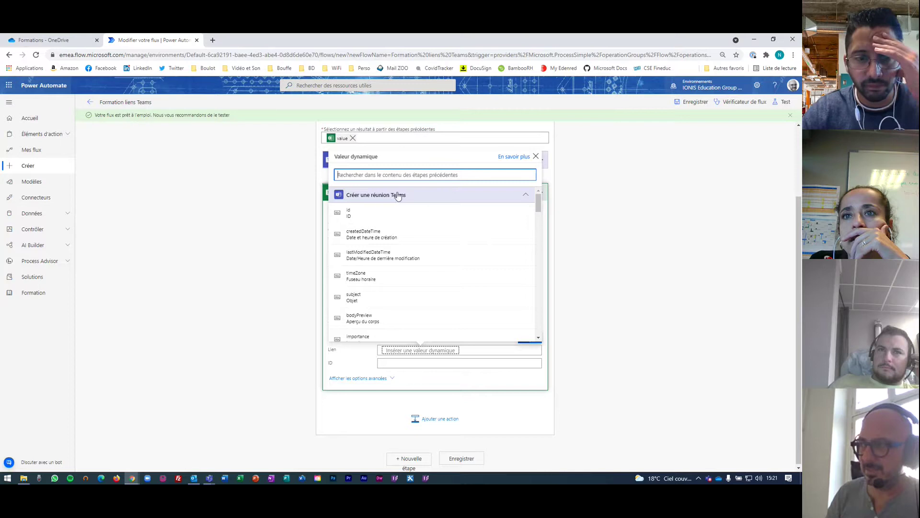
pyautogui.scroll(-3, 542, 215)
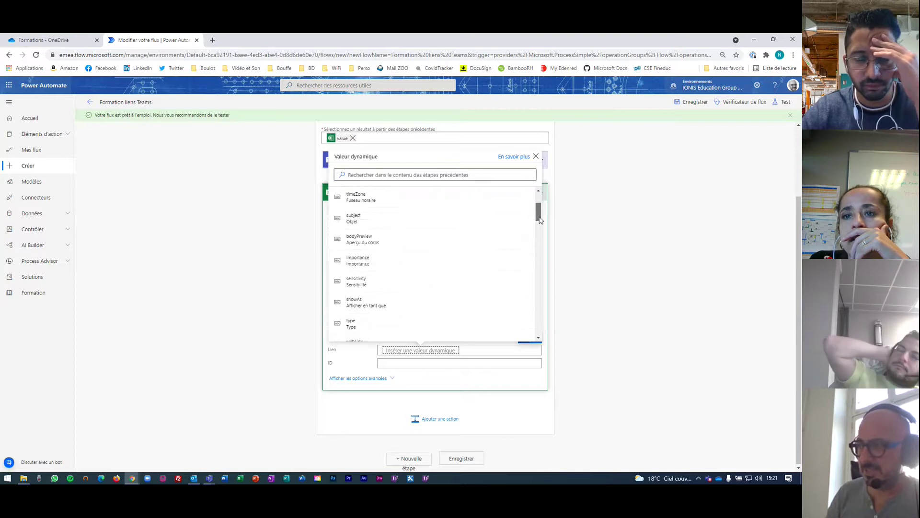
pyautogui.moveTo(540, 223); pyautogui.dragTo(542, 234)
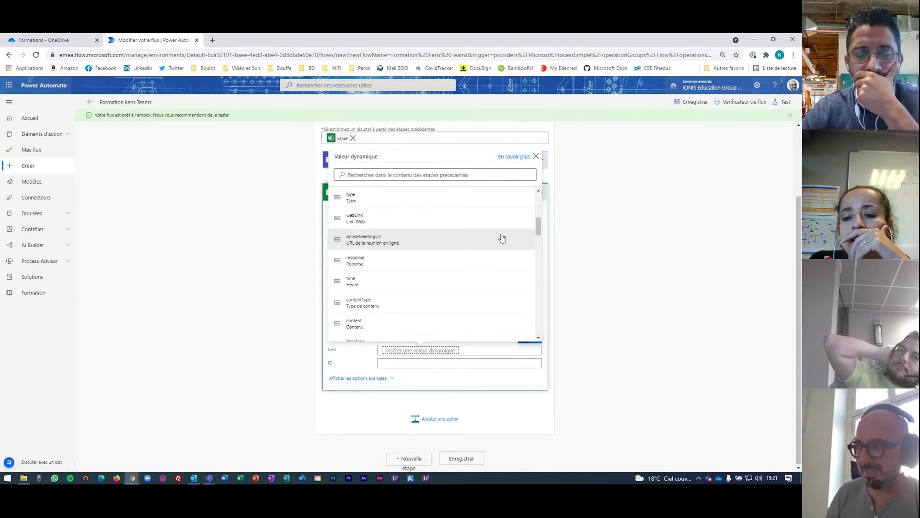
pyautogui.moveTo(539, 227); pyautogui.dragTo(539, 242)
pyautogui.moveTo(539, 245); pyautogui.dragTo(540, 258)
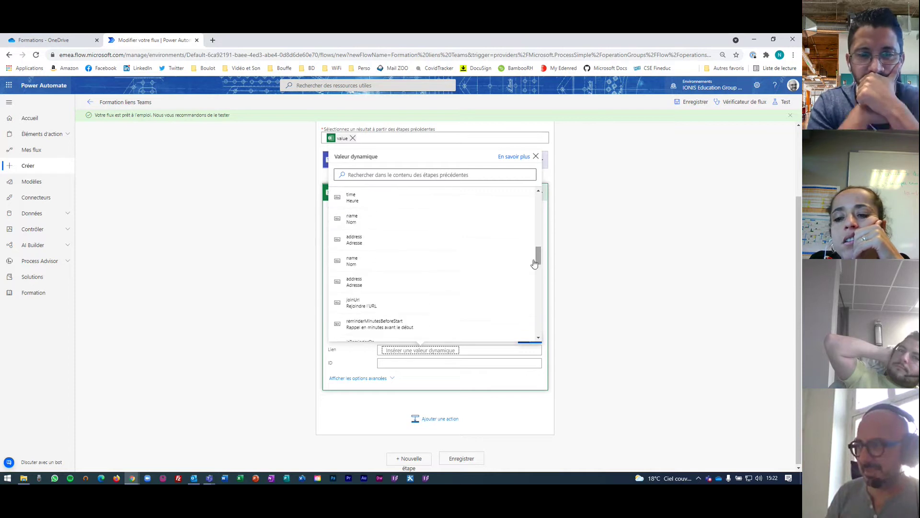
pyautogui.click(365, 303)
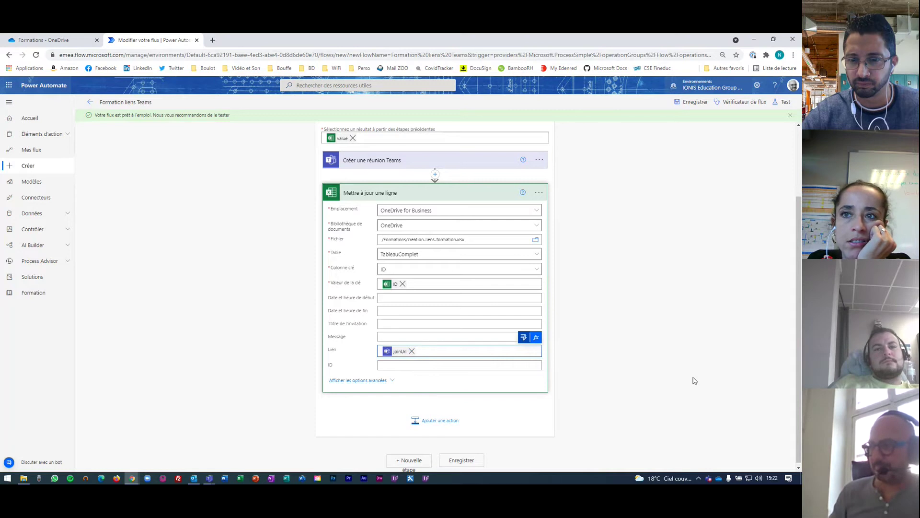
# Step: Save the flow and collapse the Mettre à jour une ligne action and the Appliquer à chacun loop
pyautogui.scroll(-1, 707, 375)
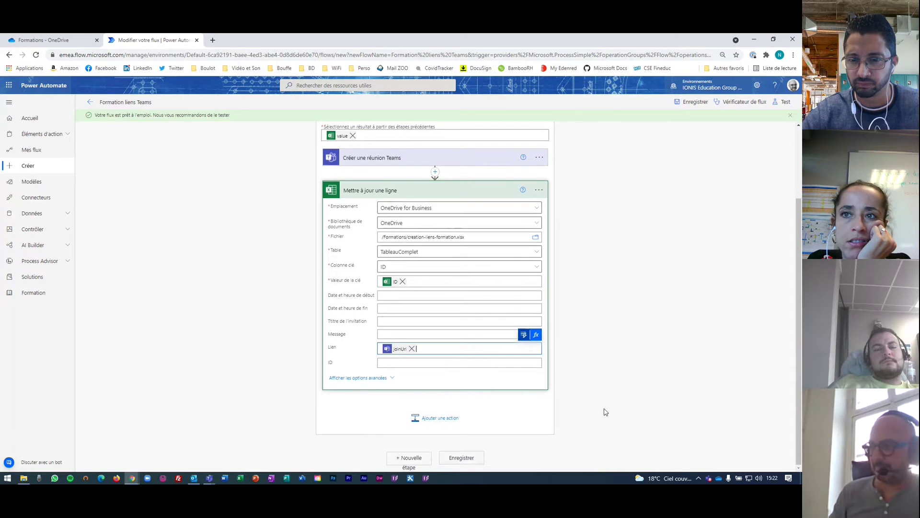
pyautogui.click(462, 458)
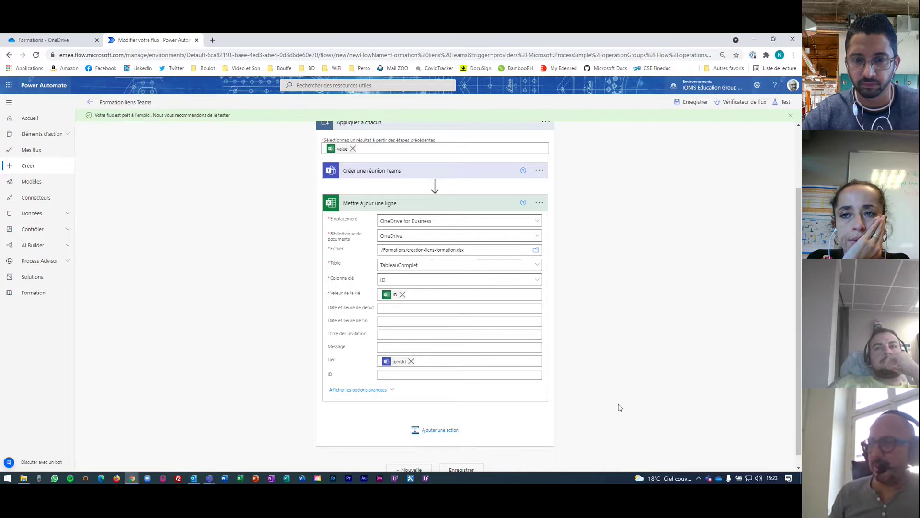
pyautogui.scroll(3, 618, 406)
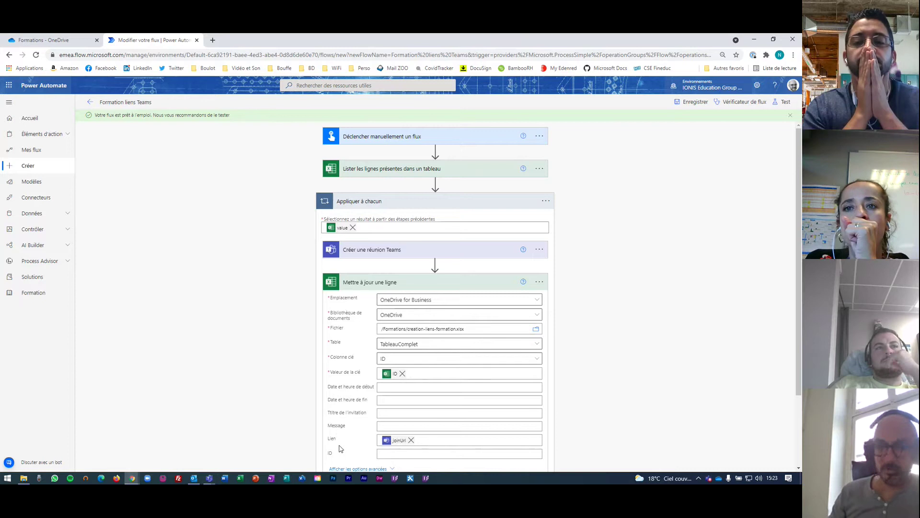
pyautogui.click(516, 282)
pyautogui.click(446, 205)
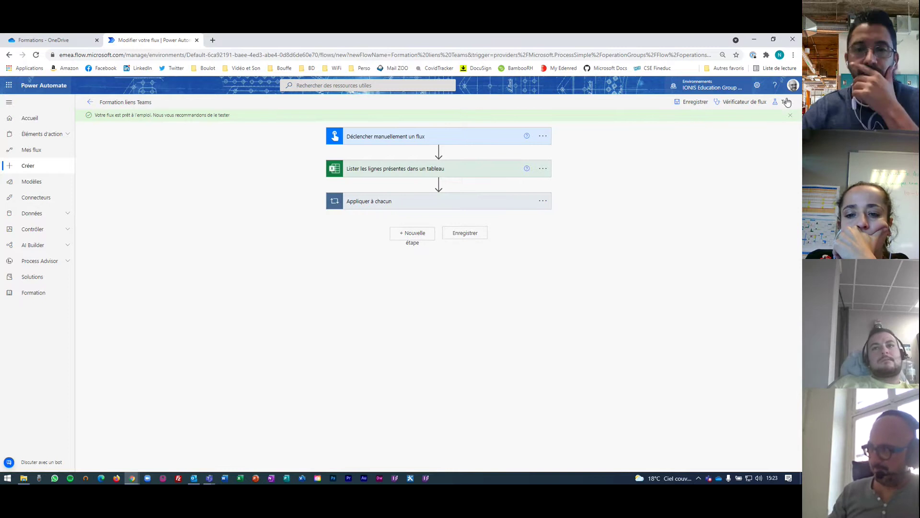
# Step: Check the flow for errors and warnings, and run it as a manual test with the Excel Online and Microsoft Teams connections
pyautogui.click(744, 103)
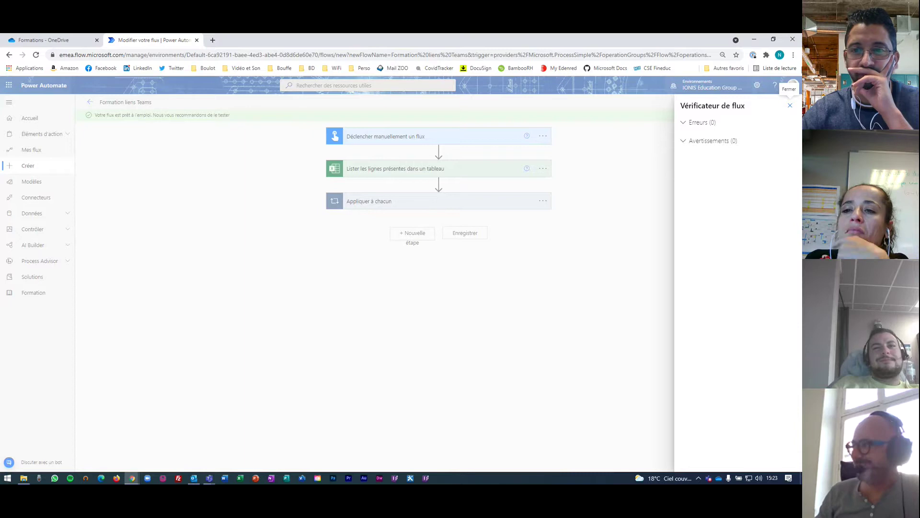
pyautogui.click(791, 106)
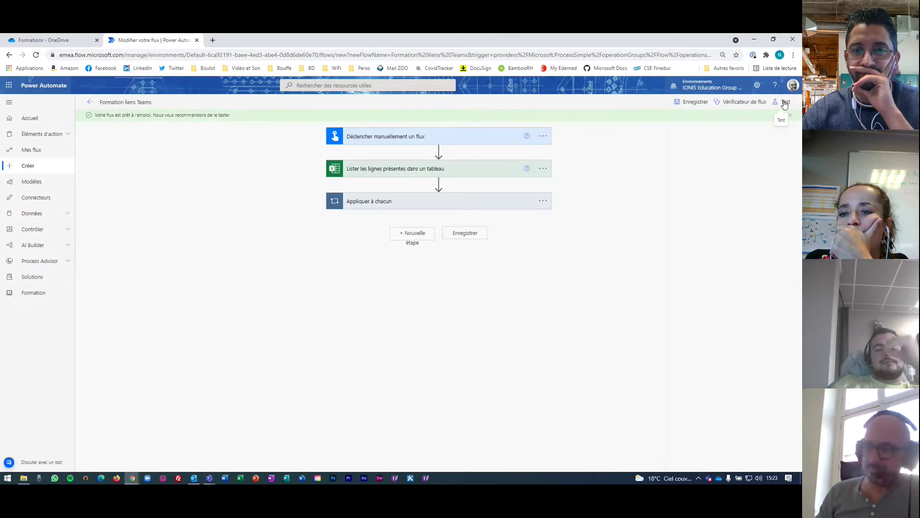
pyautogui.click(785, 103)
pyautogui.click(689, 128)
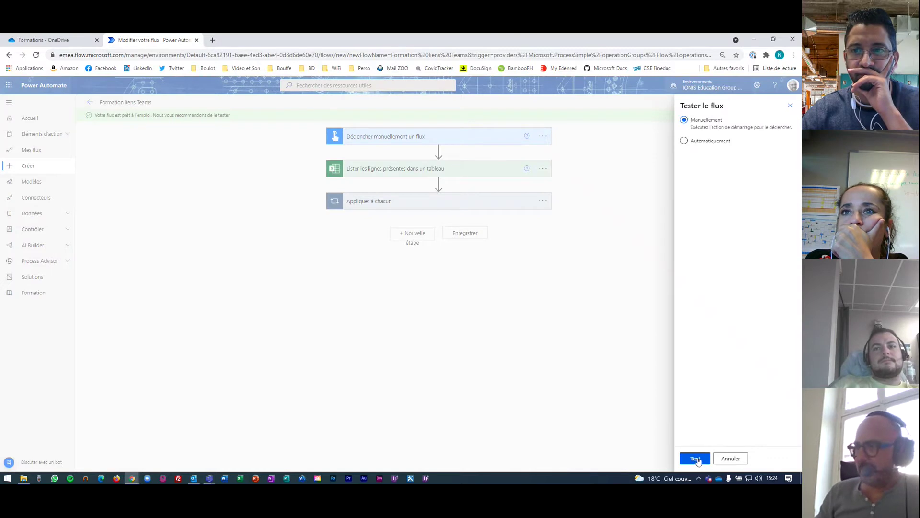
pyautogui.click(695, 458)
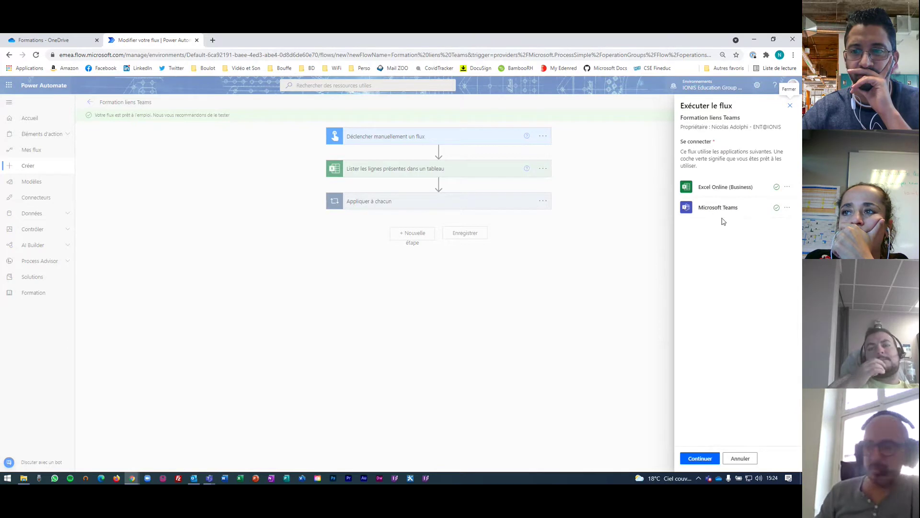
pyautogui.click(706, 460)
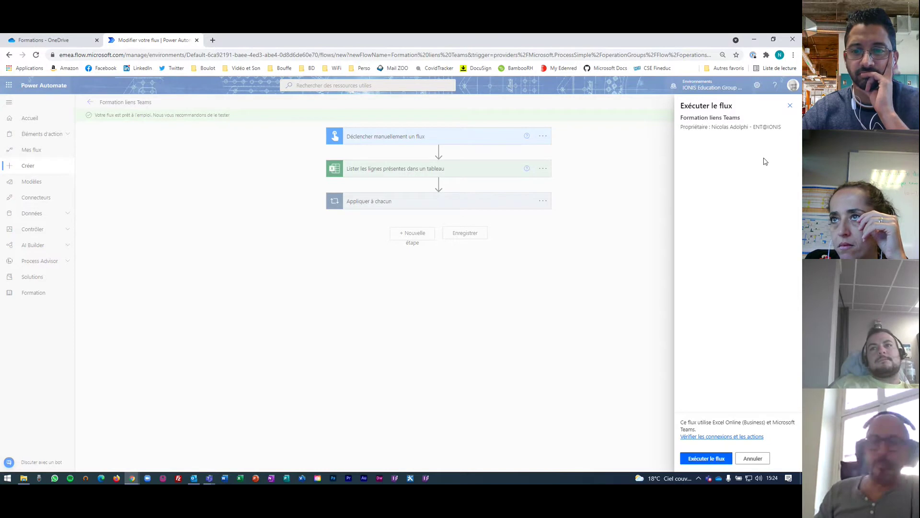
pyautogui.click(717, 462)
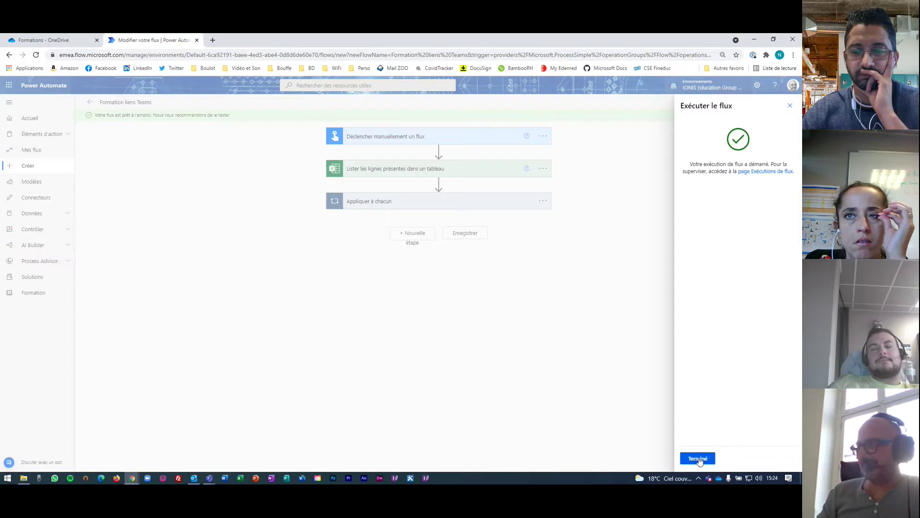
pyautogui.click(698, 459)
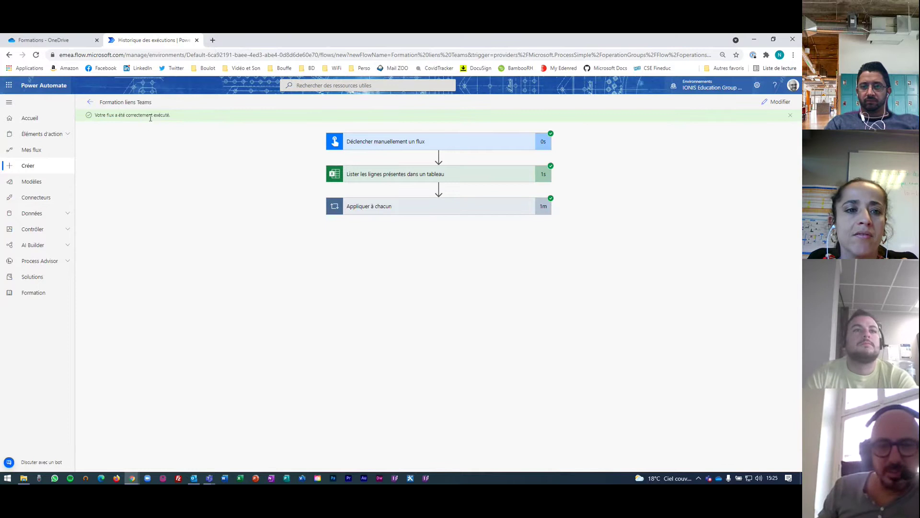
# Step: Open creation-liens-formation.xlsx from OneDrive on its Fichiers d'import sheet, widening the Lien column and narrowing the Message column
pyautogui.click(54, 44)
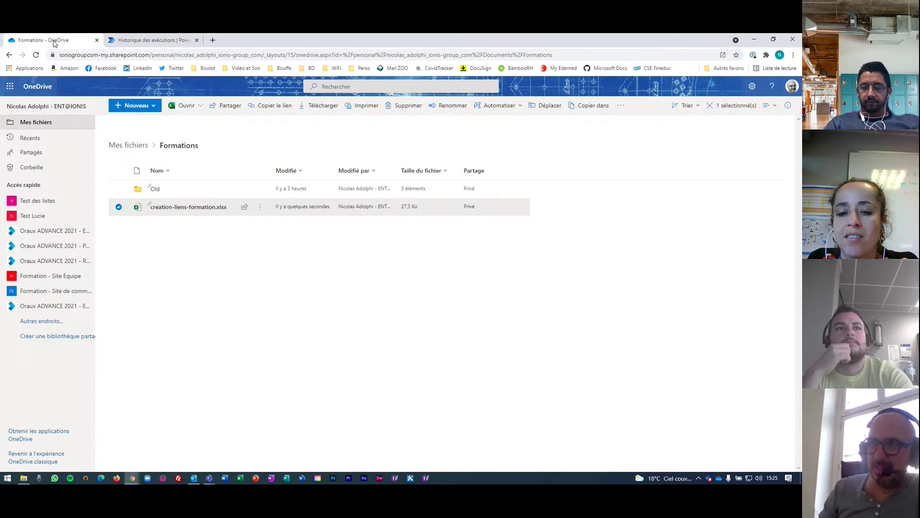
pyautogui.click(204, 209)
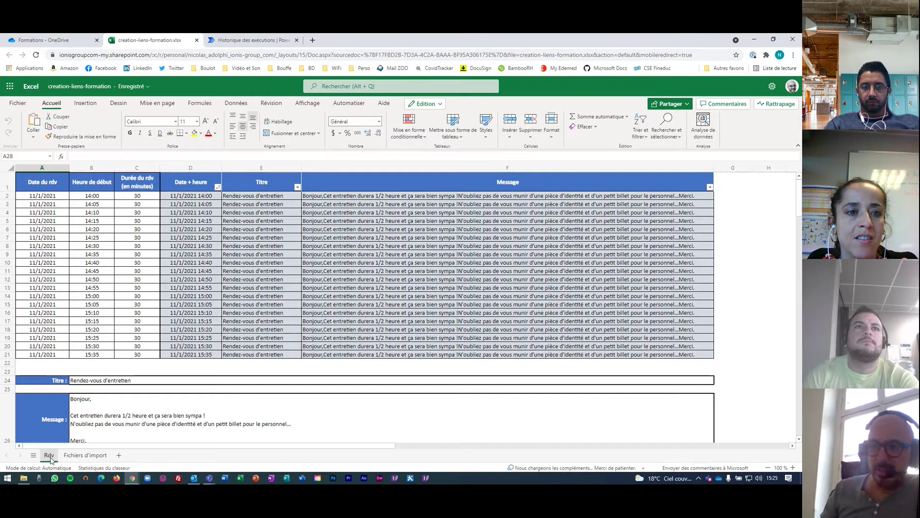
pyautogui.click(96, 459)
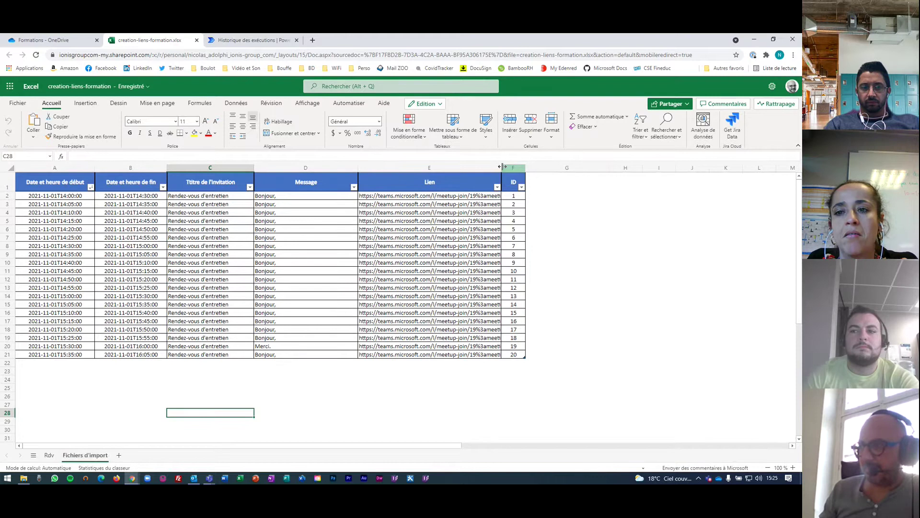
pyautogui.moveTo(501, 167); pyautogui.dragTo(695, 171)
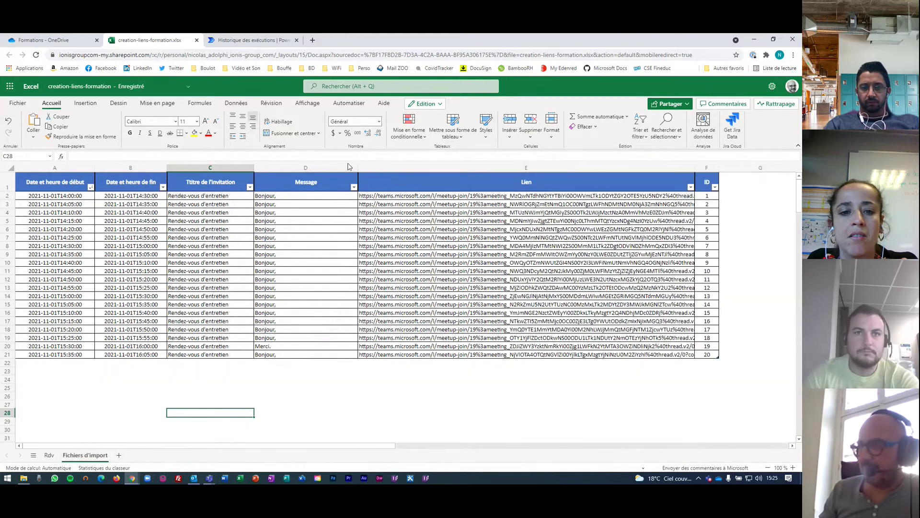
pyautogui.moveTo(356, 167); pyautogui.dragTo(293, 170)
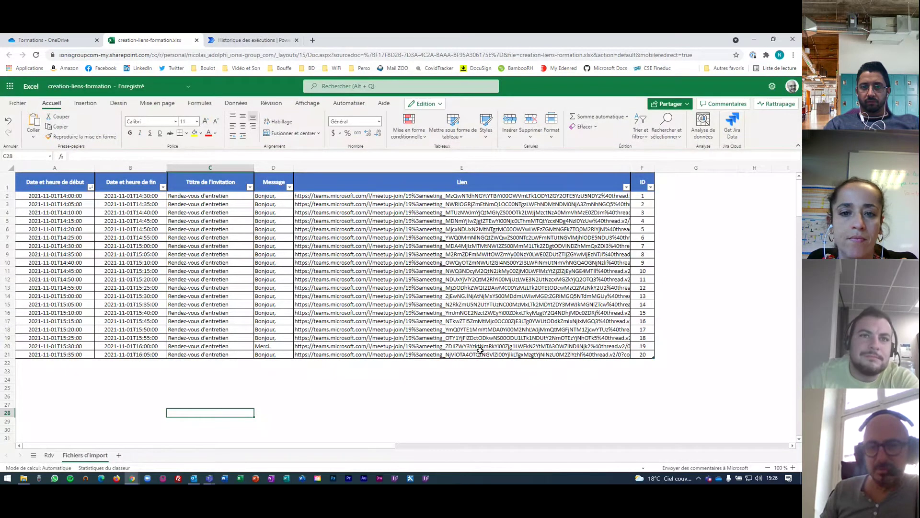
# Step: Turn the Lien URL in the row with ID 5 into a clickable link and open that Teams meeting
pyautogui.click(353, 230)
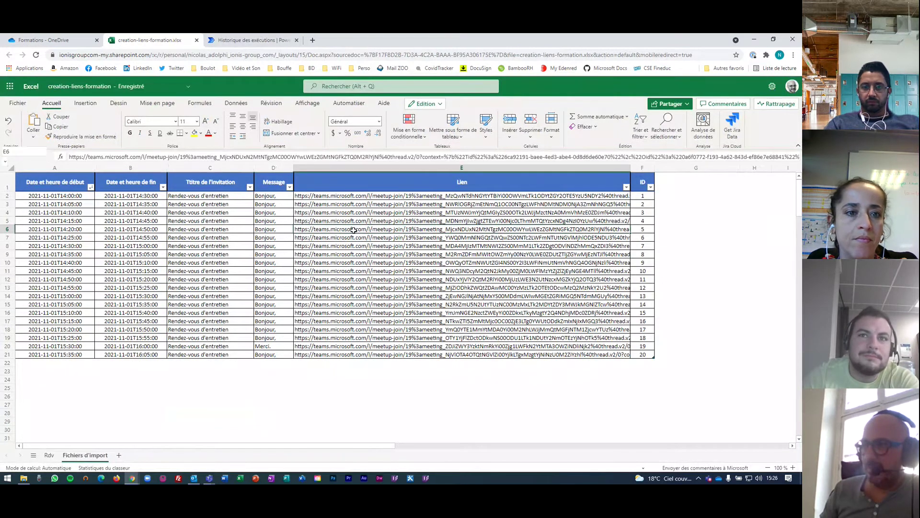
pyautogui.doubleClick(353, 230)
pyautogui.click(498, 394)
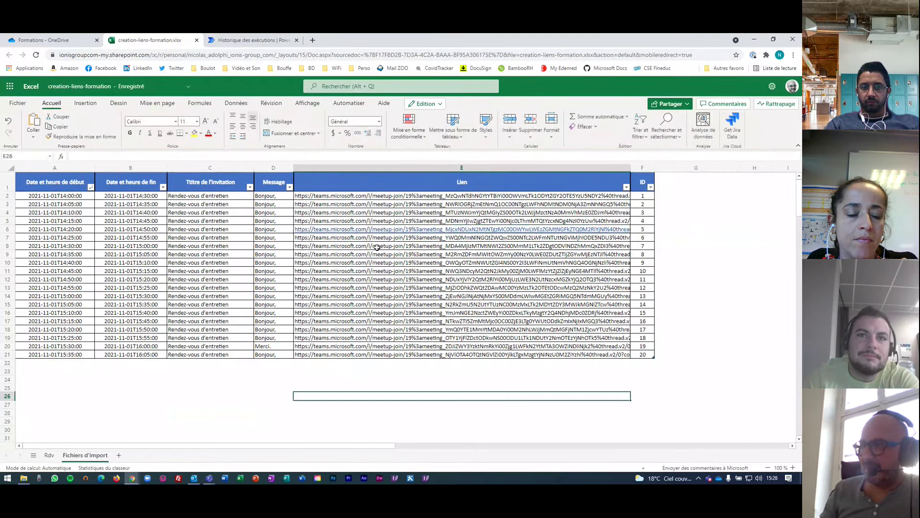
pyautogui.click(349, 231)
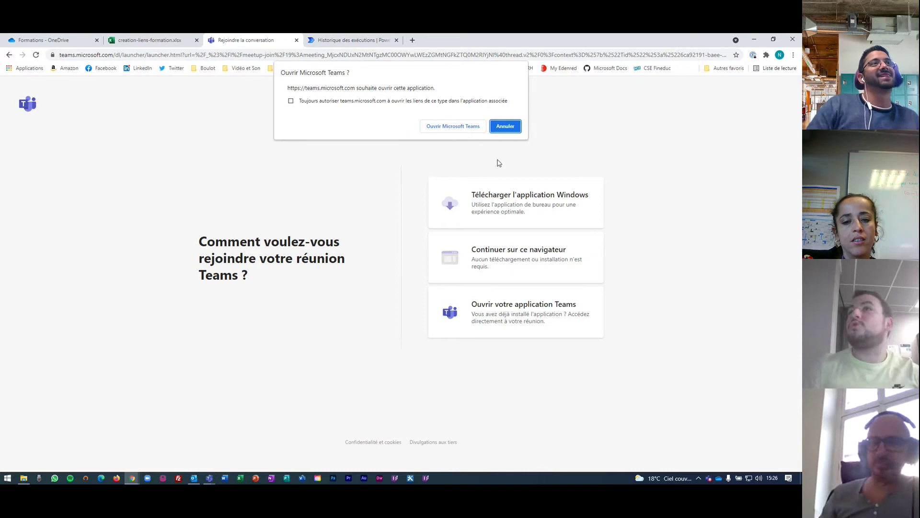
# Step: Close the Teams meeting page without launching the app, and switch to the Outlook calendar for the week of 1–5 November 2021
pyautogui.click(505, 126)
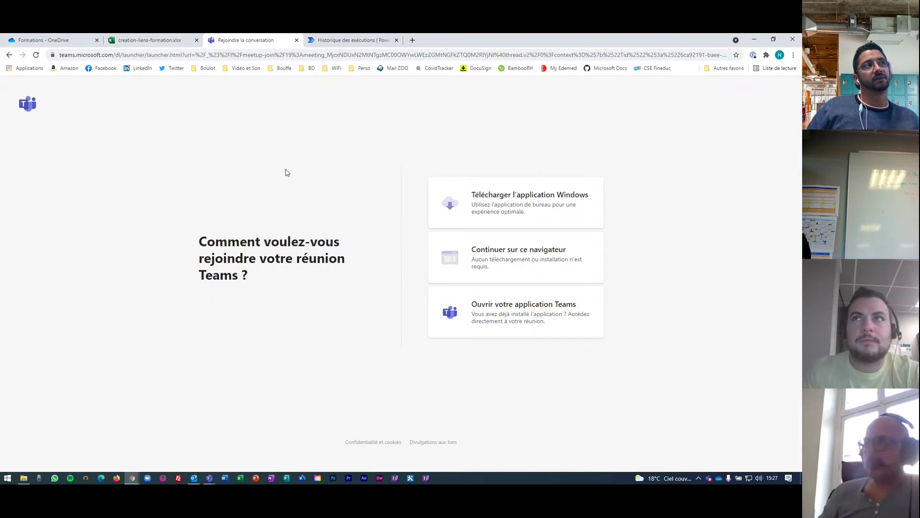
pyautogui.click(296, 40)
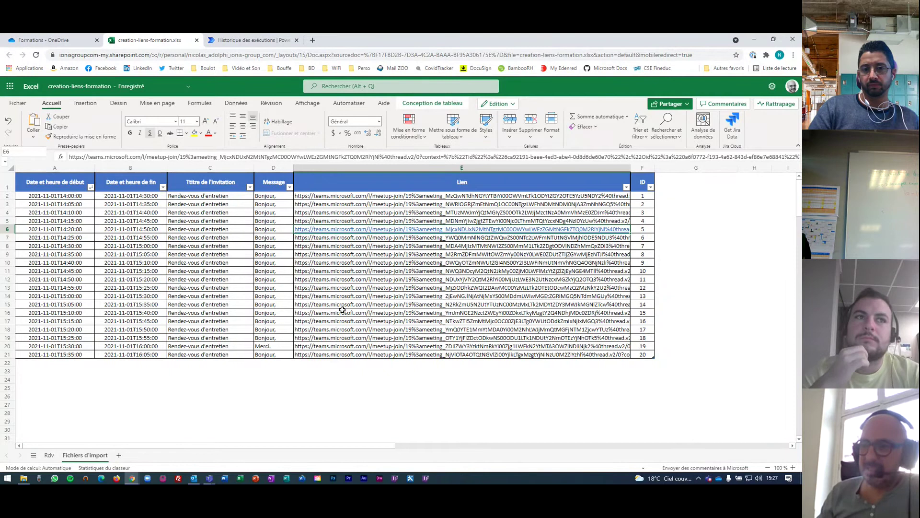
pyautogui.click(194, 479)
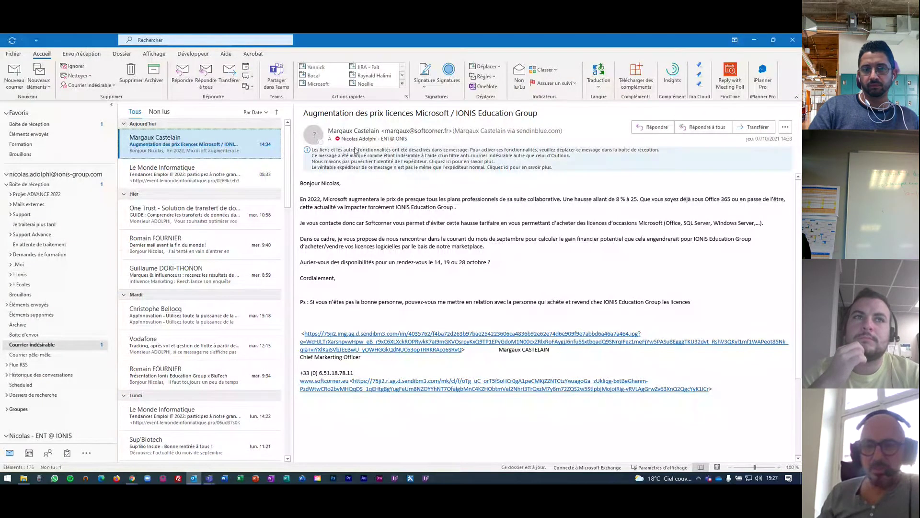
pyautogui.click(29, 453)
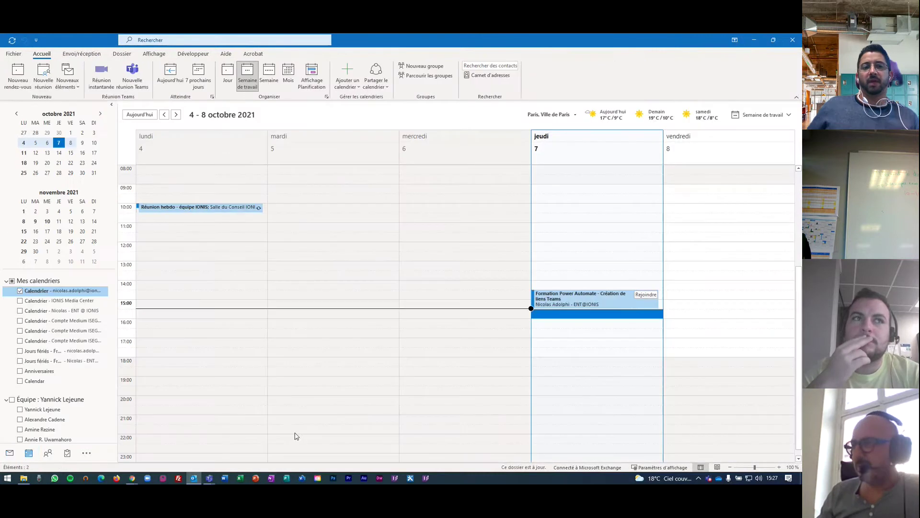
pyautogui.click(176, 114)
pyautogui.click(176, 114)
pyautogui.click(176, 115)
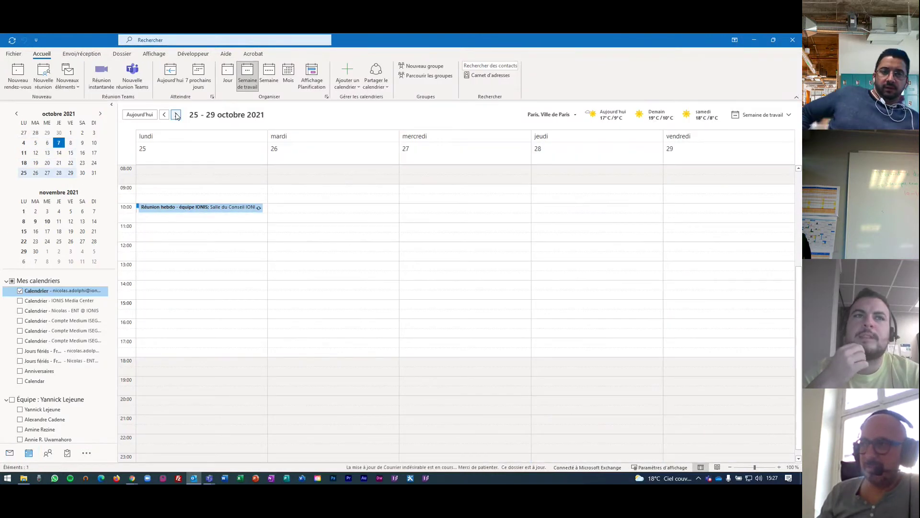
pyautogui.click(176, 114)
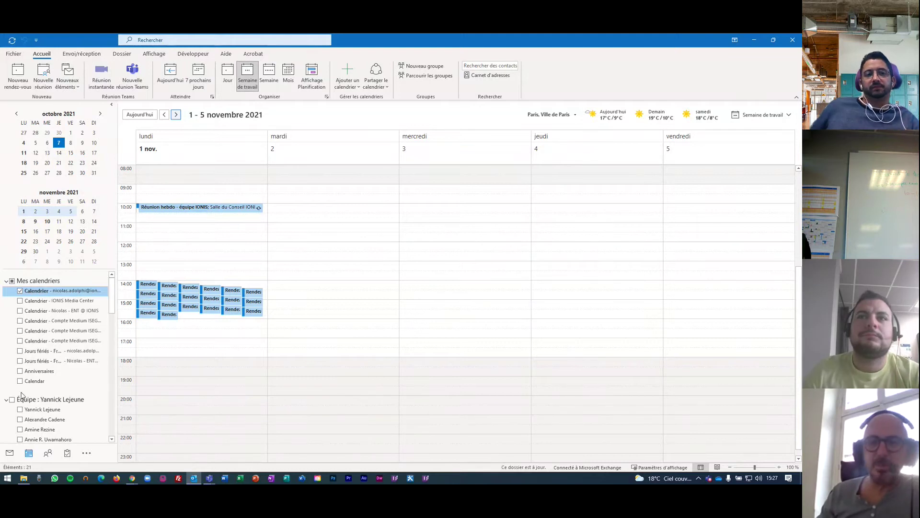
# Step: Delete all the Rendez-vous d'entretien appointments on Monday 1 November 2021, keeping the weekly Réunion hebdo meeting
pyautogui.moveTo(147, 287)
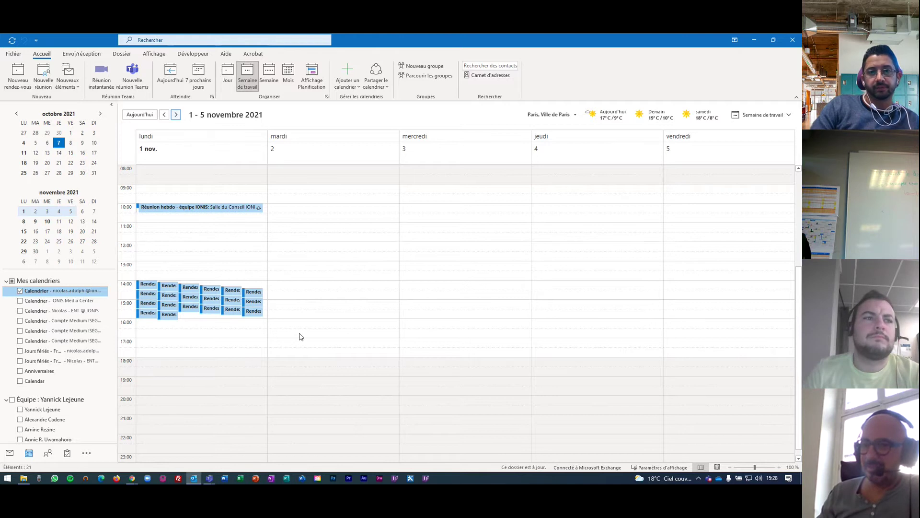
pyautogui.click(147, 285)
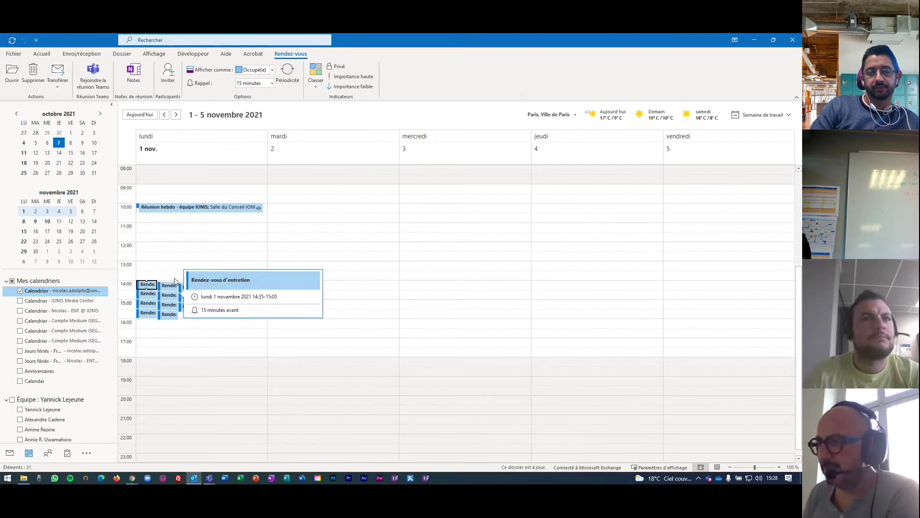
pyautogui.keyDown('ctrl'); pyautogui.click(169, 286); pyautogui.keyUp('ctrl')
pyautogui.keyDown('ctrl'); pyautogui.click(190, 287); pyautogui.keyUp('ctrl')
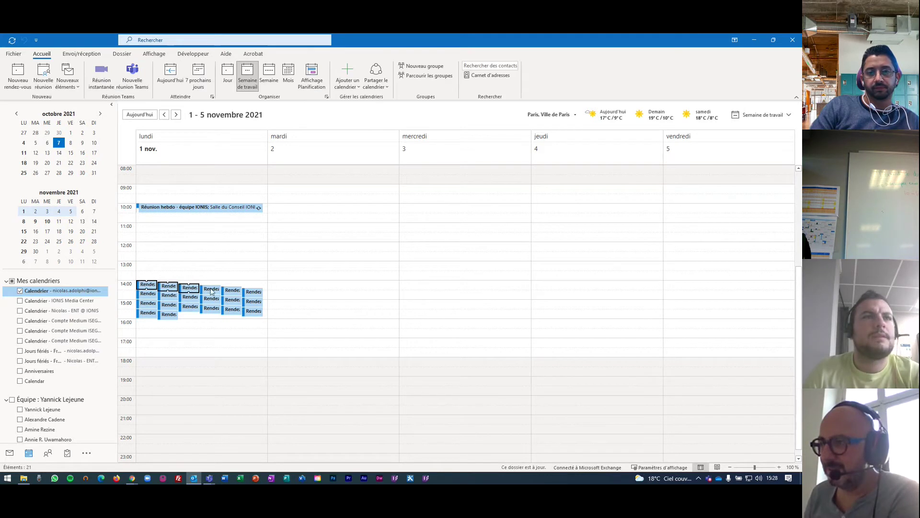
pyautogui.keyDown('ctrl'); pyautogui.click(211, 289); pyautogui.keyUp('ctrl')
pyautogui.keyDown('ctrl'); pyautogui.click(232, 291); pyautogui.keyUp('ctrl')
pyautogui.keyDown('ctrl'); pyautogui.click(253, 292); pyautogui.keyUp('ctrl')
pyautogui.keyDown('ctrl'); pyautogui.click(253, 301); pyautogui.keyUp('ctrl')
pyautogui.keyDown('ctrl'); pyautogui.click(229, 300); pyautogui.keyUp('ctrl')
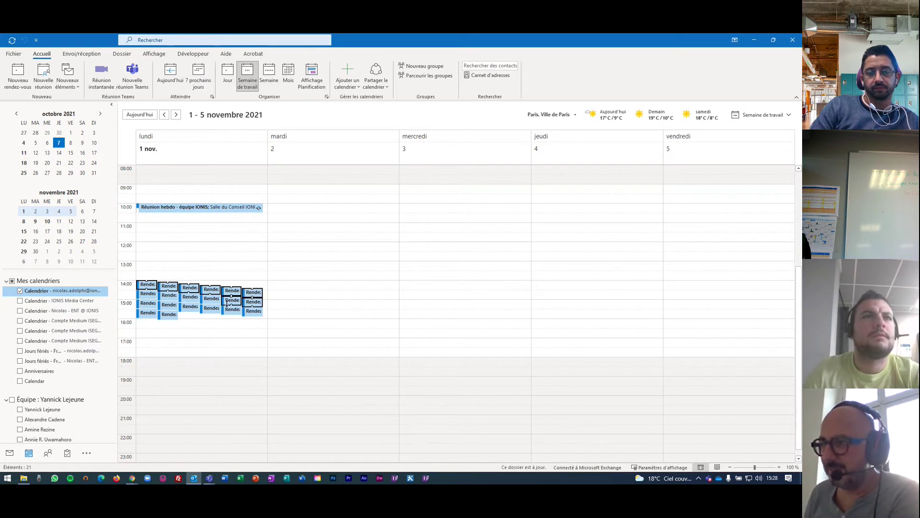
pyautogui.keyDown('ctrl'); pyautogui.click(211, 299); pyautogui.keyUp('ctrl')
pyautogui.keyDown('ctrl'); pyautogui.click(190, 297); pyautogui.keyUp('ctrl')
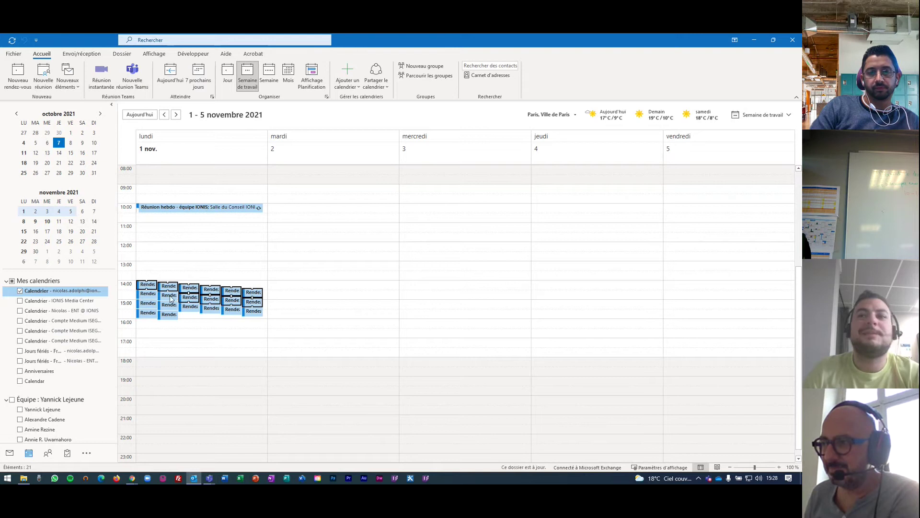
pyautogui.keyDown('ctrl'); pyautogui.click(169, 295); pyautogui.keyUp('ctrl')
pyautogui.keyDown('ctrl'); pyautogui.click(148, 293); pyautogui.keyUp('ctrl')
pyautogui.keyDown('ctrl'); pyautogui.click(147, 303); pyautogui.keyUp('ctrl')
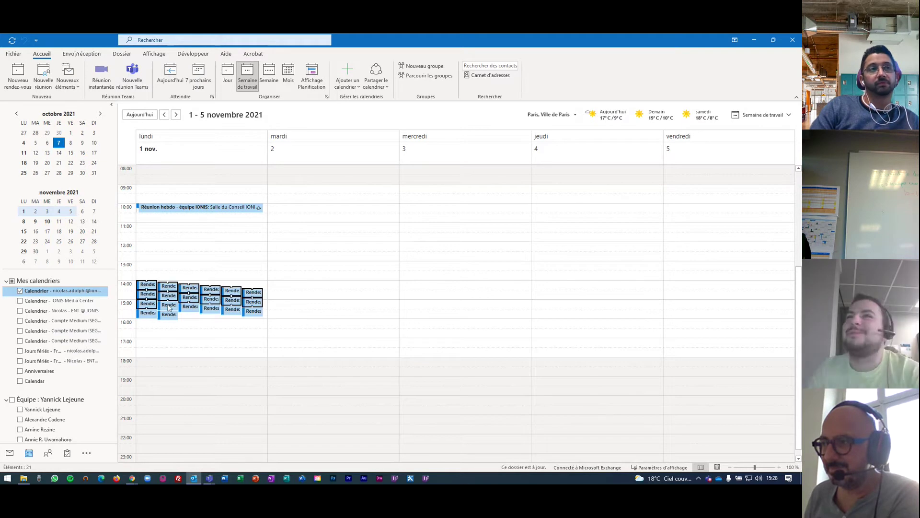
pyautogui.keyDown('ctrl'); pyautogui.click(190, 306); pyautogui.keyUp('ctrl')
pyautogui.keyDown('ctrl'); pyautogui.click(211, 308); pyautogui.keyUp('ctrl')
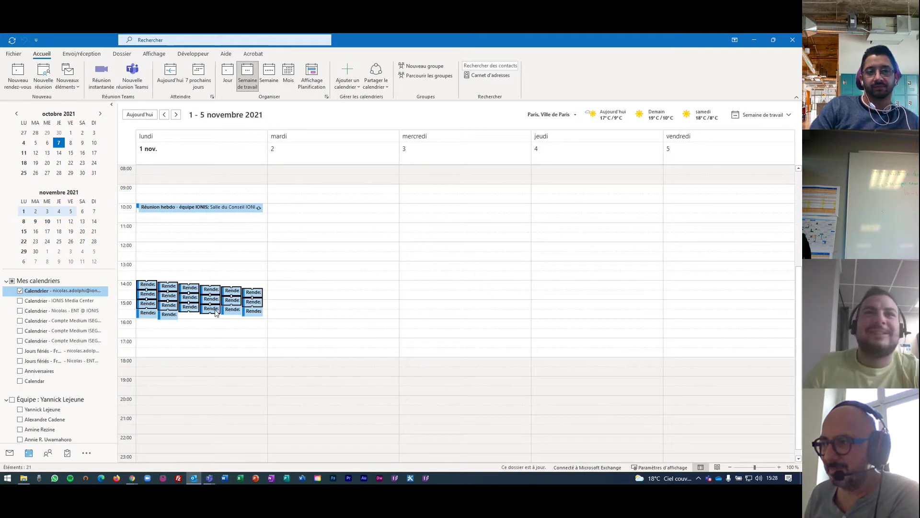
pyautogui.keyDown('ctrl'); pyautogui.click(232, 310); pyautogui.keyUp('ctrl')
pyautogui.keyDown('ctrl'); pyautogui.click(253, 311); pyautogui.keyUp('ctrl')
pyautogui.keyDown('ctrl'); pyautogui.click(147, 313); pyautogui.keyUp('ctrl')
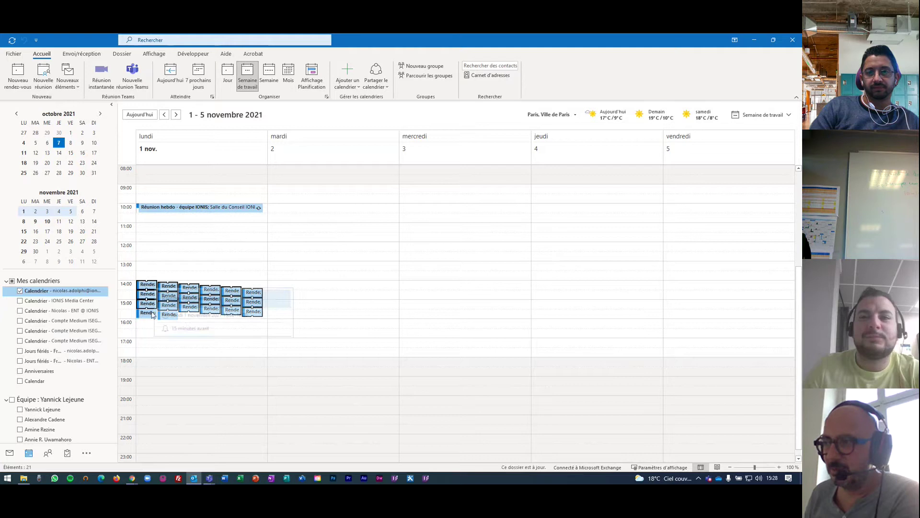
pyautogui.keyDown('ctrl'); pyautogui.click(168, 315); pyautogui.keyUp('ctrl')
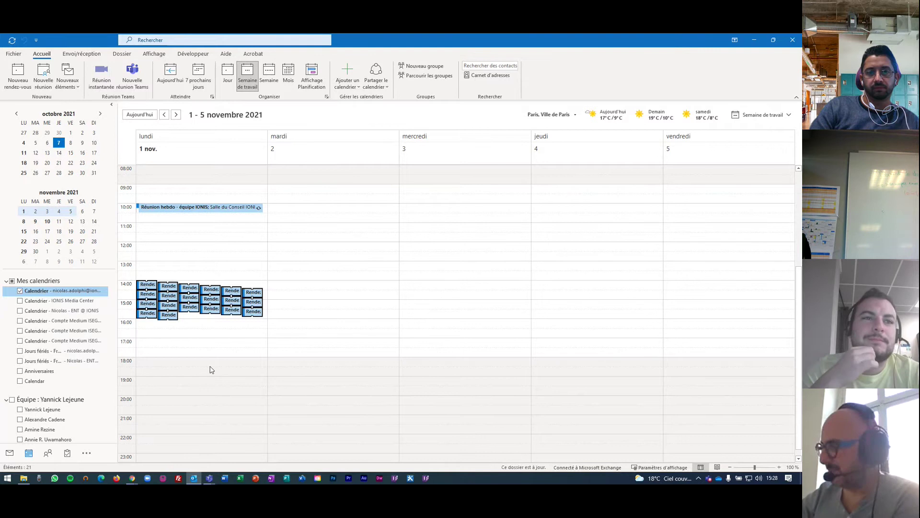
pyautogui.press('Delete')
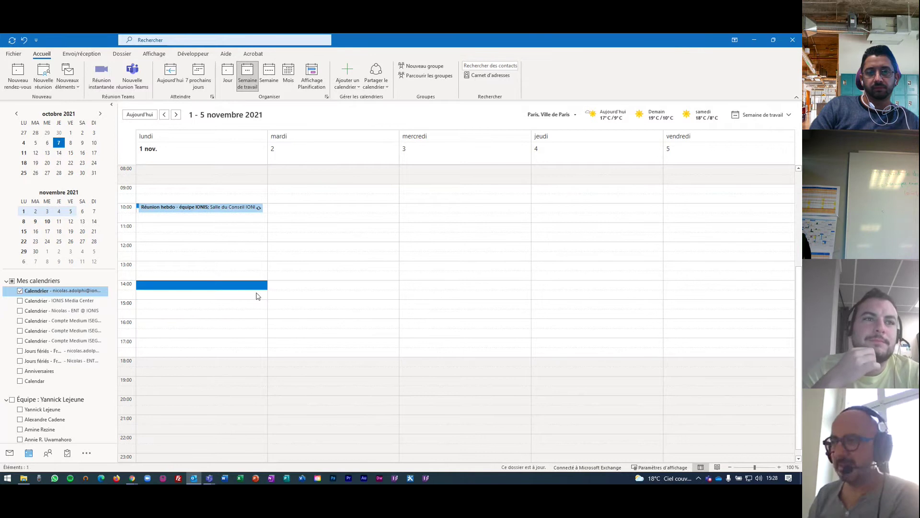
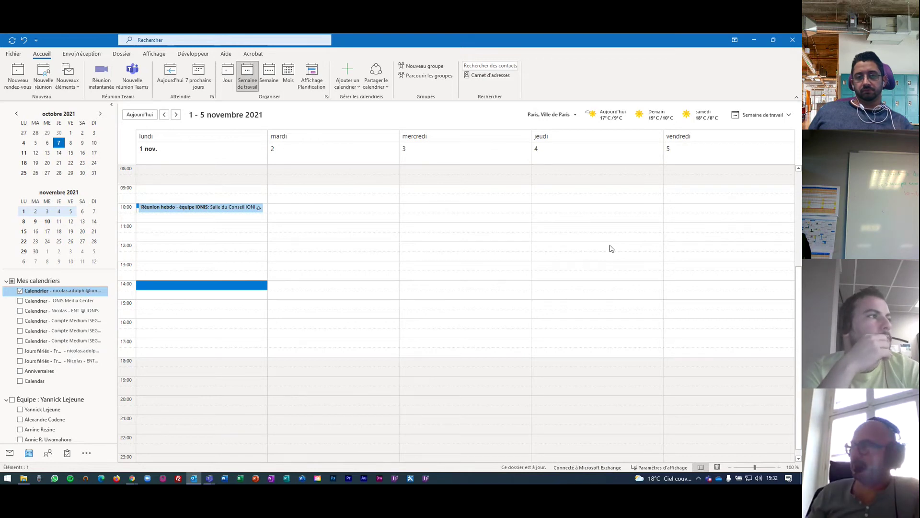
# Step: Return to the Power Automate run of Formation liens Teams and inspect its Appliquer à chacun loop and Lister les lignes présentes dans un tableau action
pyautogui.click(756, 41)
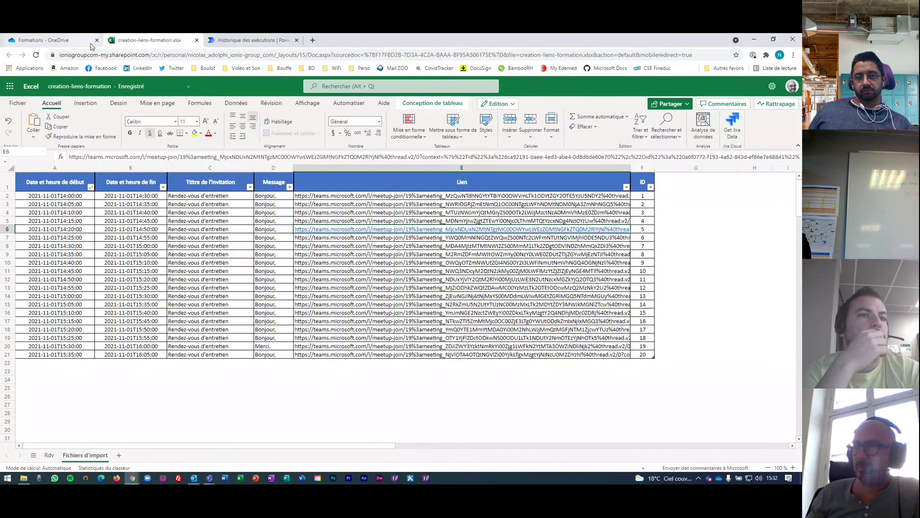
pyautogui.click(251, 39)
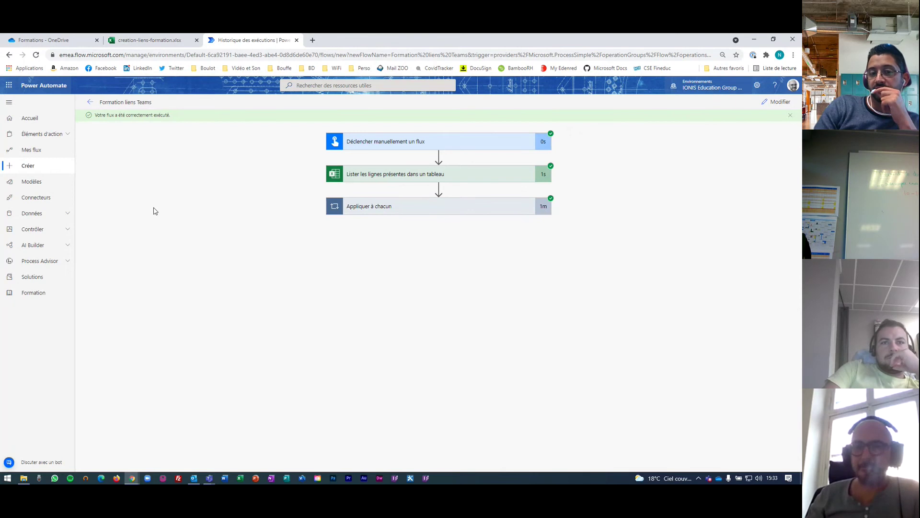
pyautogui.click(393, 212)
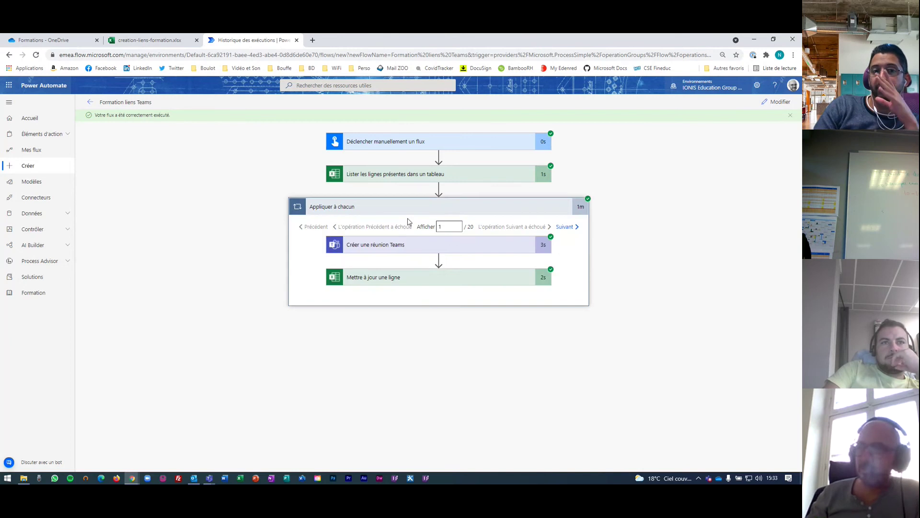
pyautogui.click(387, 175)
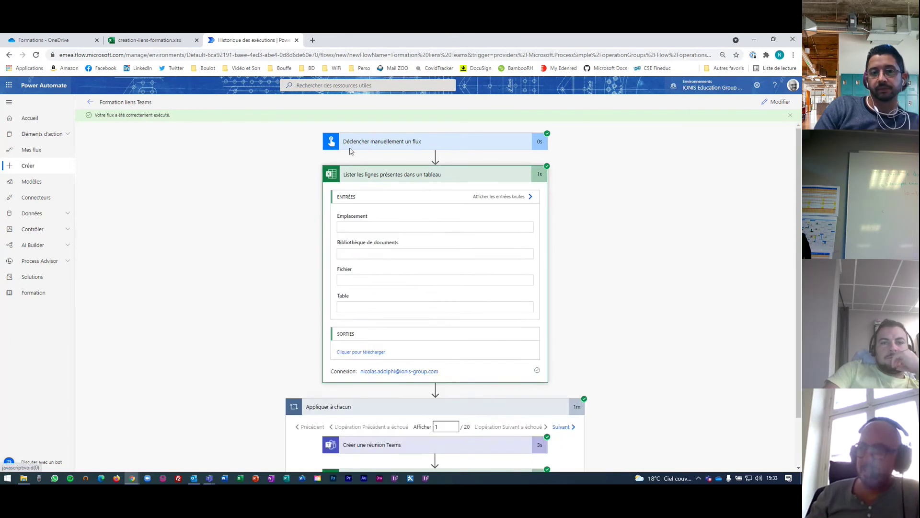
pyautogui.click(359, 177)
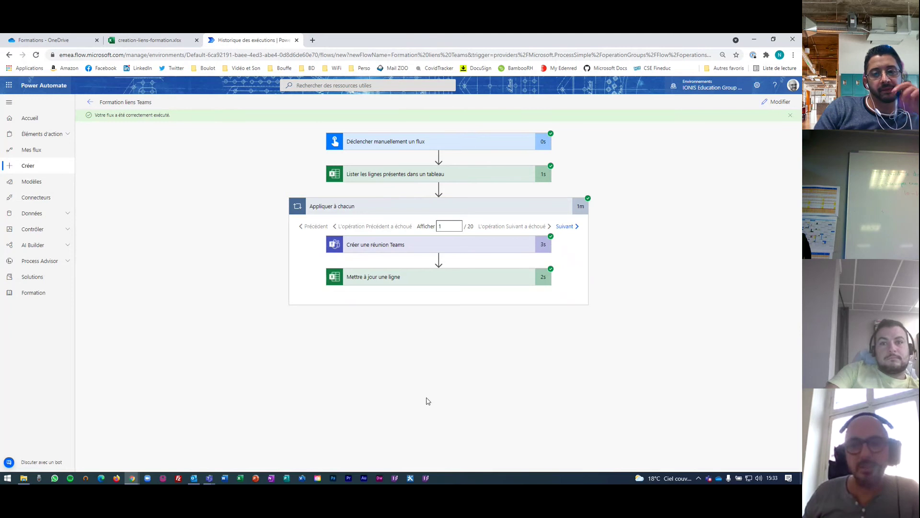
pyautogui.click(218, 228)
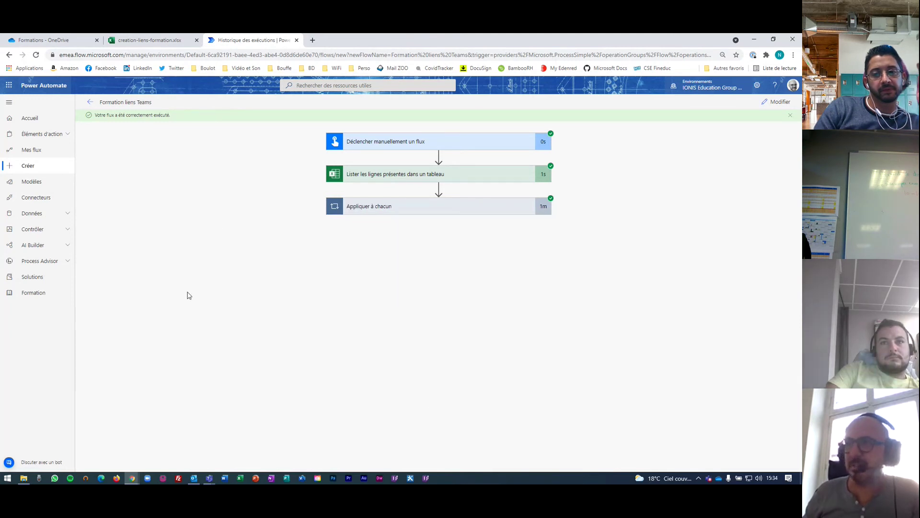
# Step: Open the Mes flux list in Power Automate and look through the existing cloud flows
pyautogui.click(15, 121)
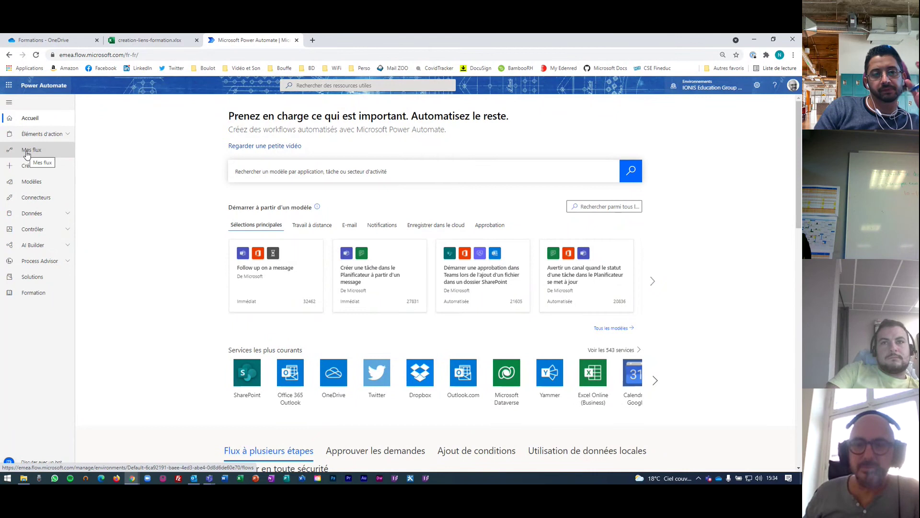
pyautogui.click(27, 152)
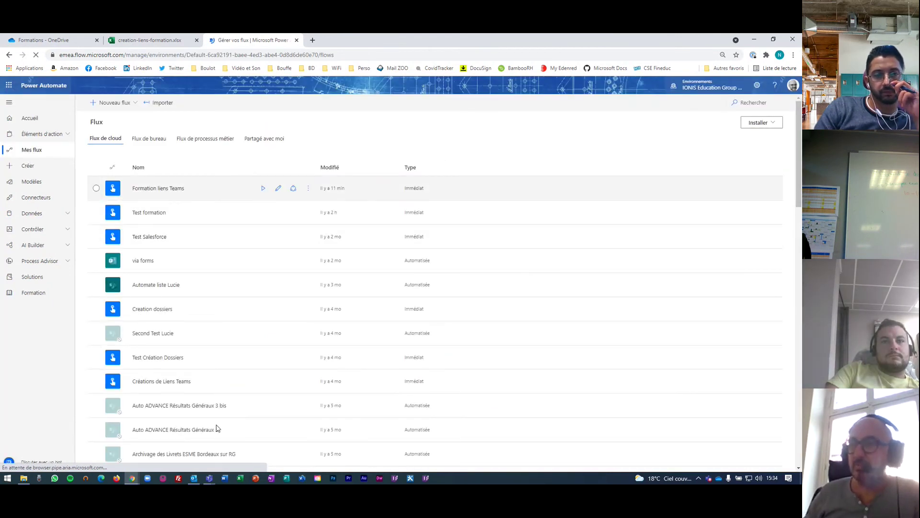
pyautogui.scroll(-6, 290, 389)
pyautogui.scroll(-10, 291, 390)
pyautogui.scroll(20, 297, 393)
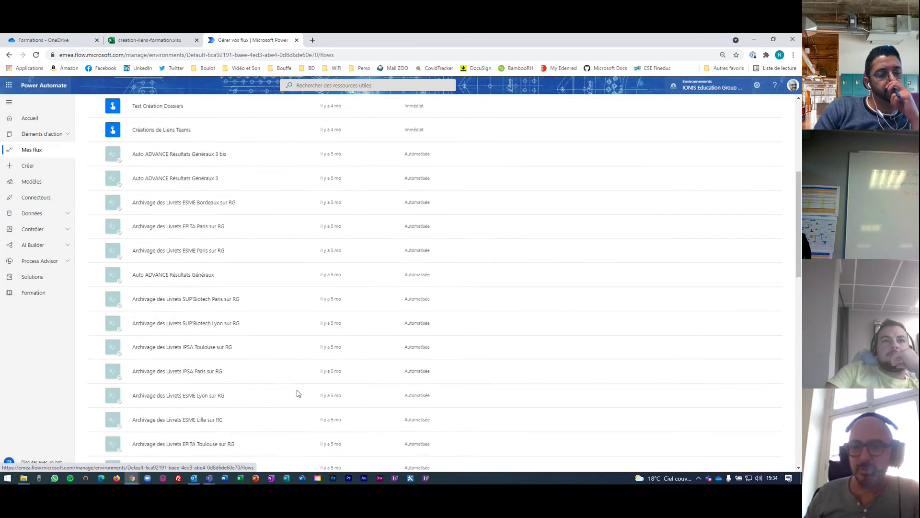
pyautogui.scroll(2, 297, 397)
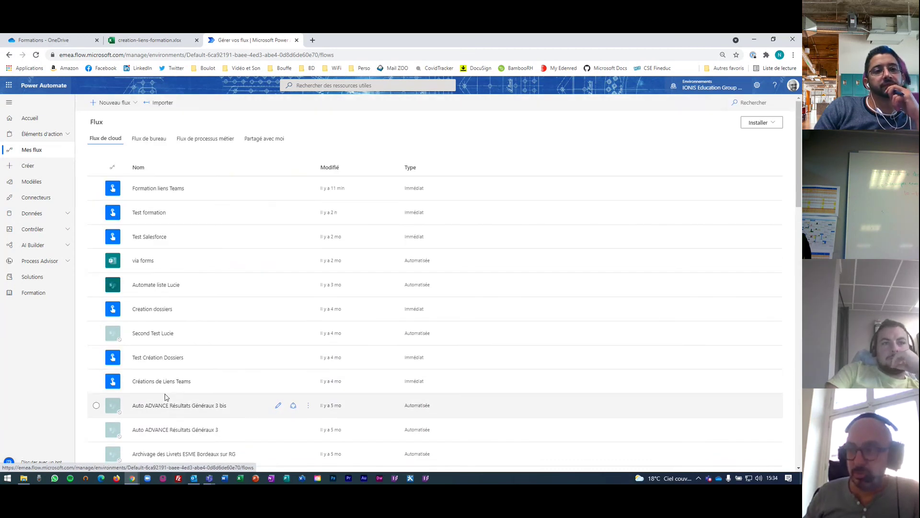